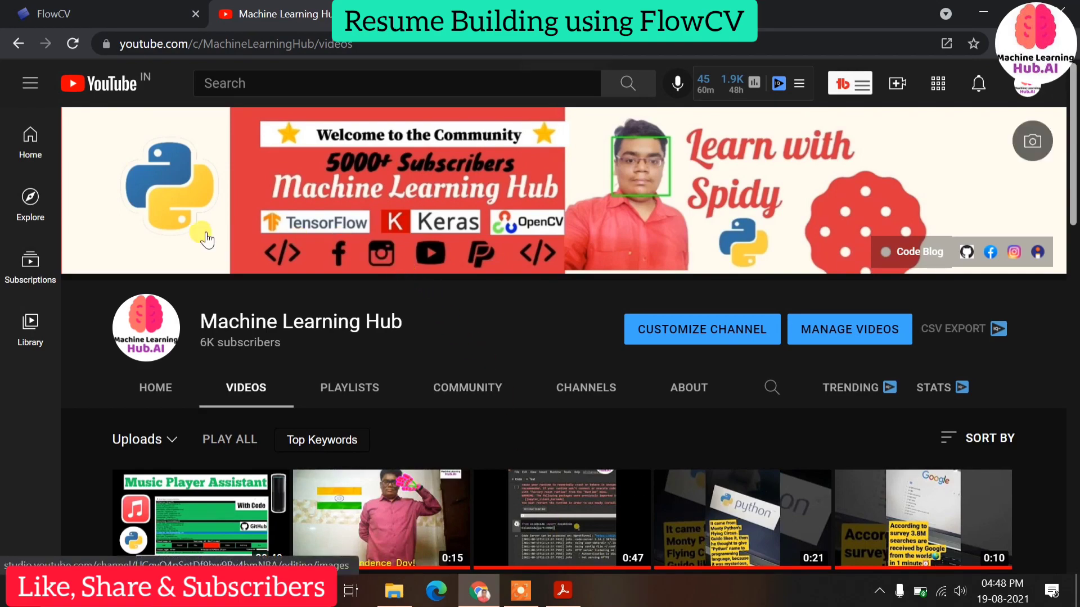
{"action": "scroll", "coordinate": [149, 270], "scroll_direction": "down", "scroll_amount": 3}
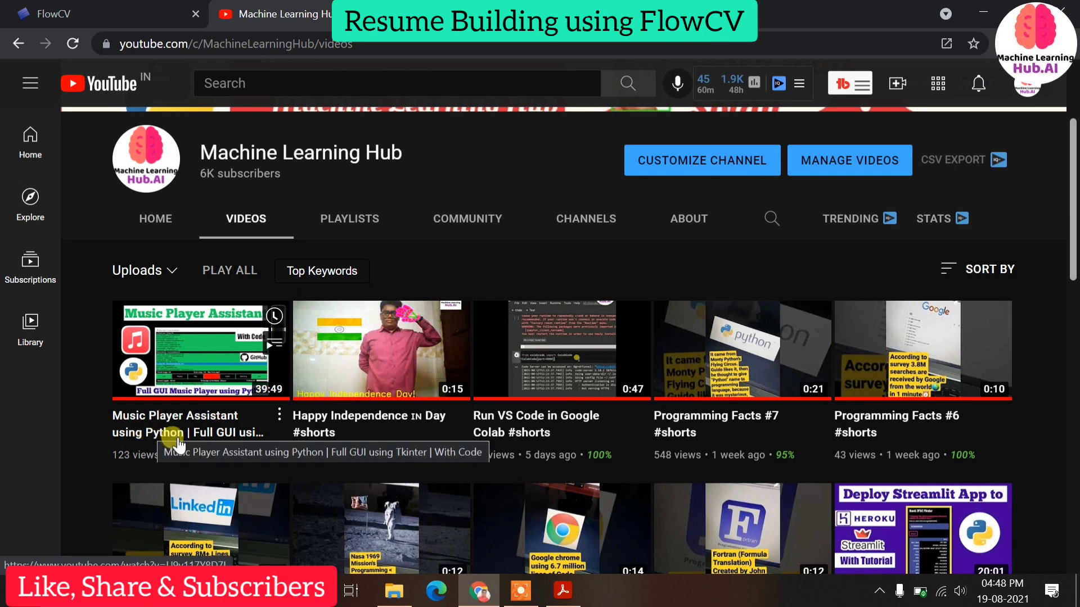
{"action": "scroll", "coordinate": [177, 444], "scroll_direction": "up", "scroll_amount": 3}
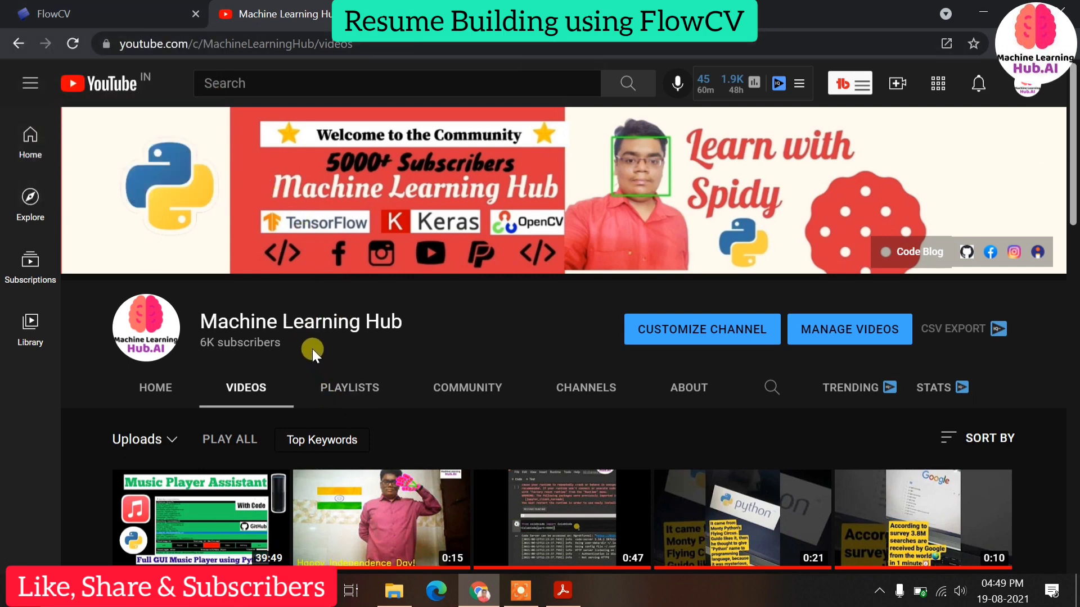
Step: Switch to the FlowCV tab and read the first page of the resume preview, from the header details down to the languages
{"action": "left_click", "coordinate": [110, 7]}
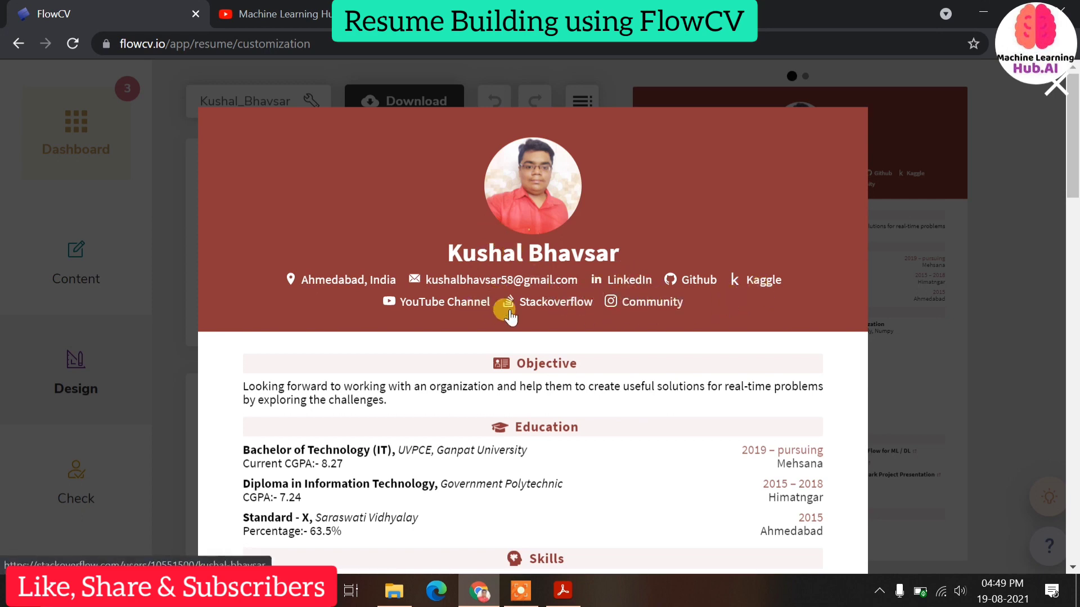
{"action": "scroll", "coordinate": [506, 301], "scroll_direction": "down", "scroll_amount": 2}
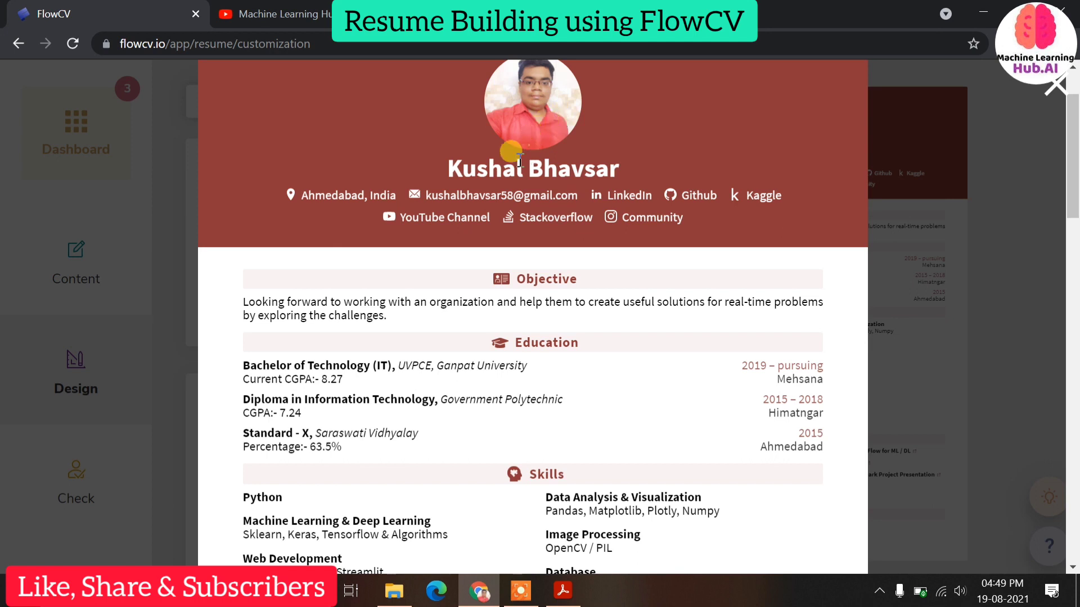
{"action": "scroll", "coordinate": [394, 270], "scroll_direction": "down", "scroll_amount": 2}
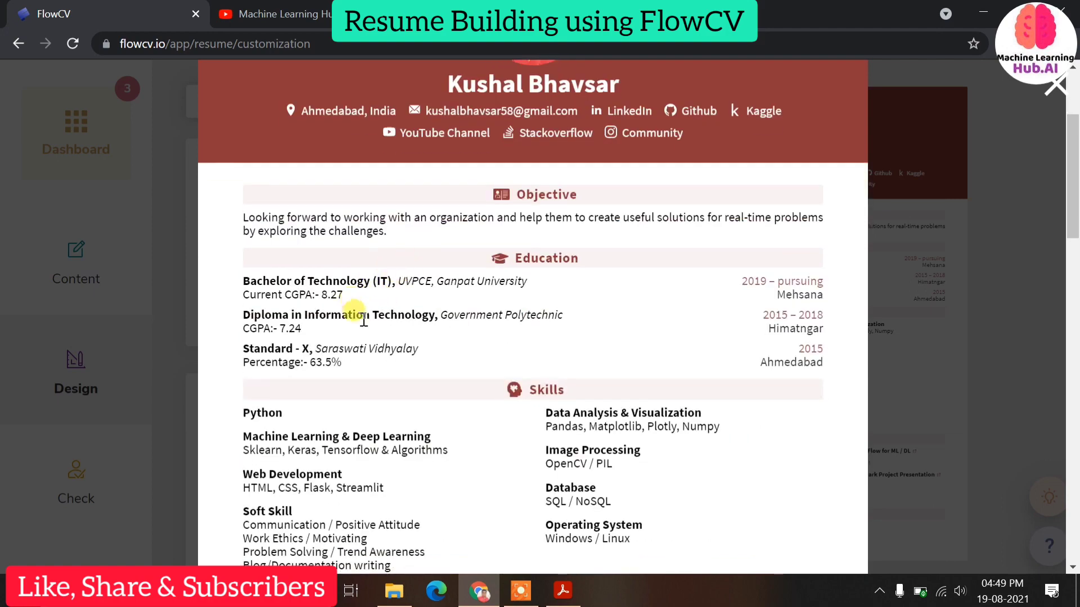
{"action": "scroll", "coordinate": [372, 315], "scroll_direction": "down", "scroll_amount": 2}
{"action": "scroll", "coordinate": [380, 327], "scroll_direction": "up", "scroll_amount": 4}
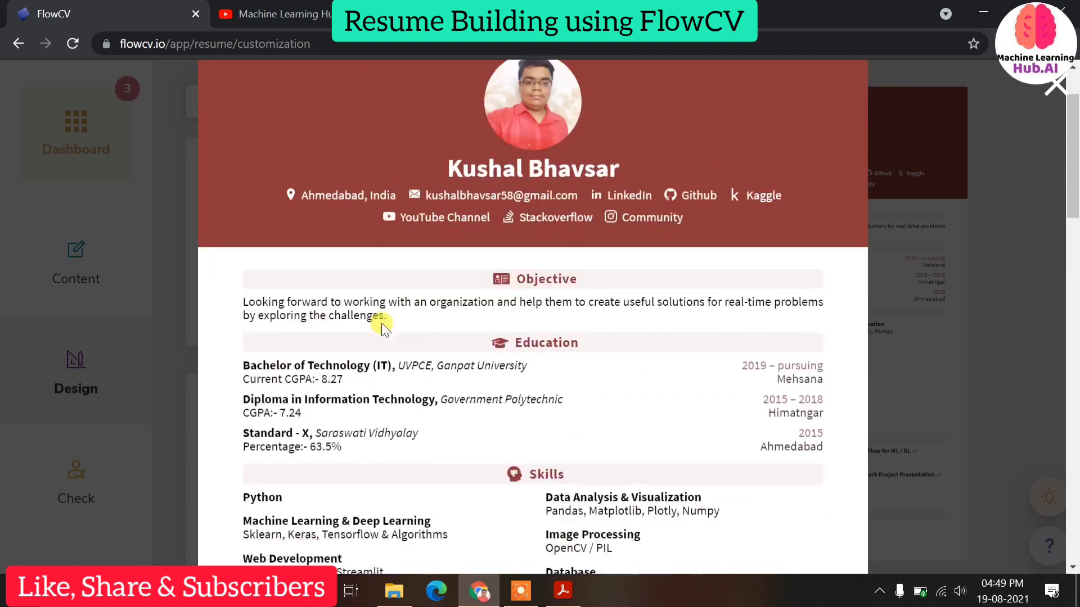
{"action": "scroll", "coordinate": [381, 326], "scroll_direction": "down", "scroll_amount": 3}
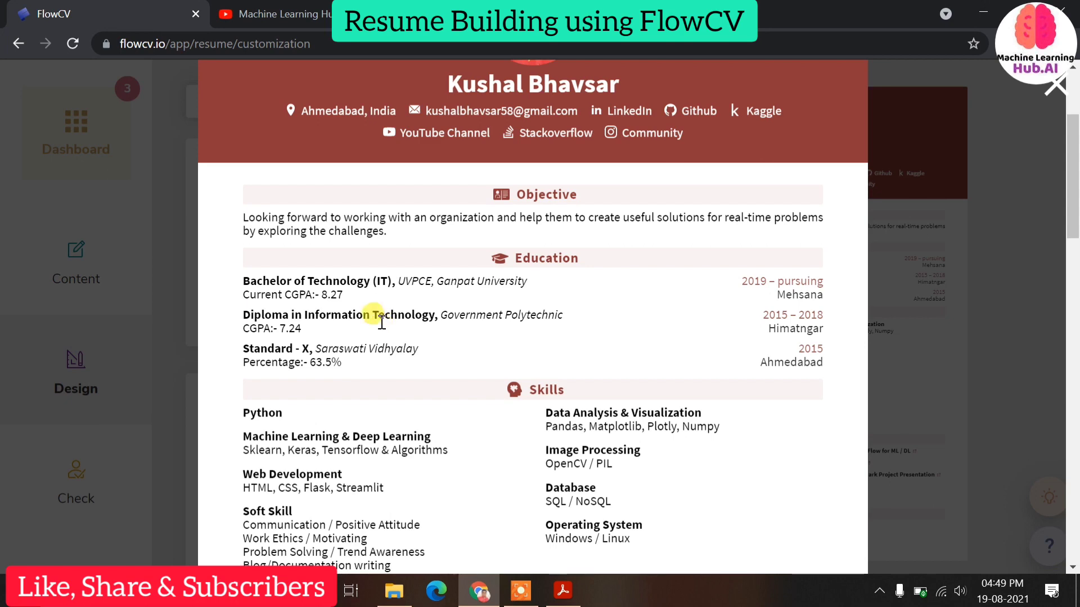
{"action": "scroll", "coordinate": [375, 318], "scroll_direction": "down", "scroll_amount": 2}
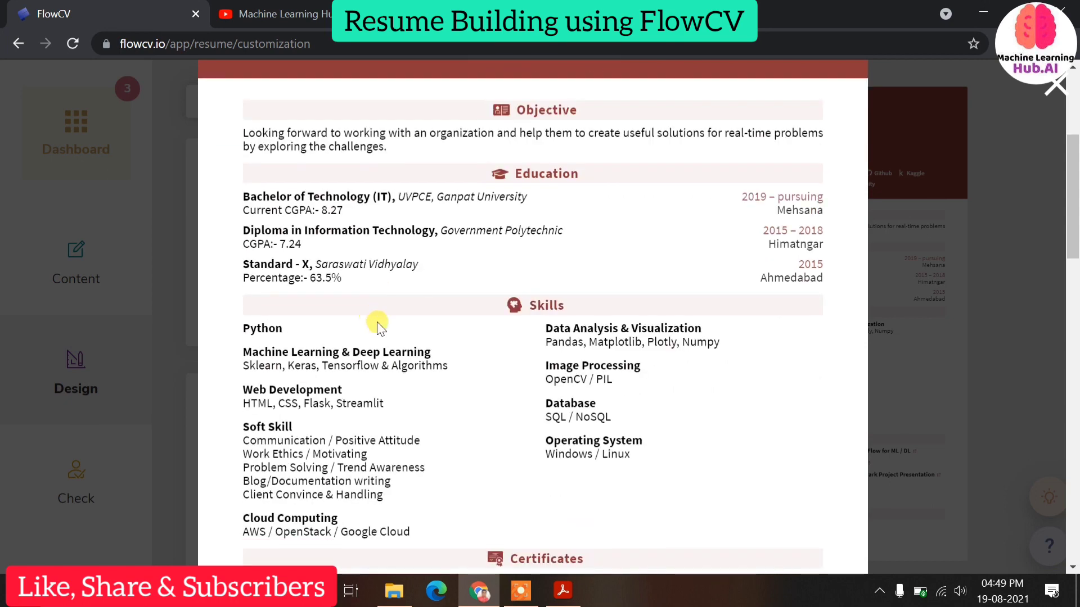
{"action": "scroll", "coordinate": [365, 301], "scroll_direction": "down", "scroll_amount": 2}
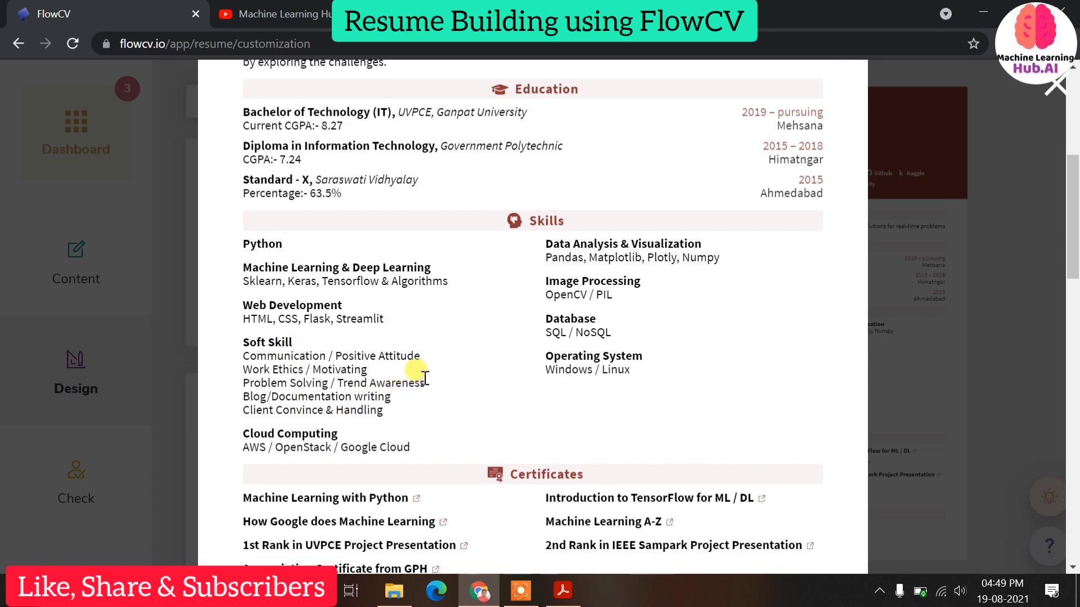
{"action": "scroll", "coordinate": [444, 368], "scroll_direction": "down", "scroll_amount": 2}
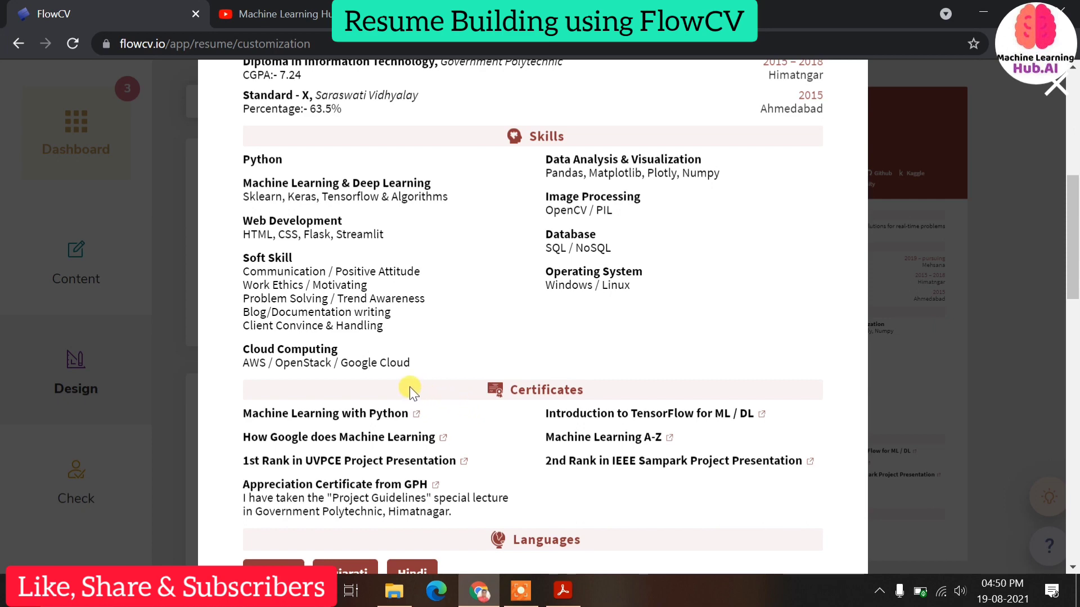
{"action": "scroll", "coordinate": [419, 241], "scroll_direction": "down", "scroll_amount": 5}
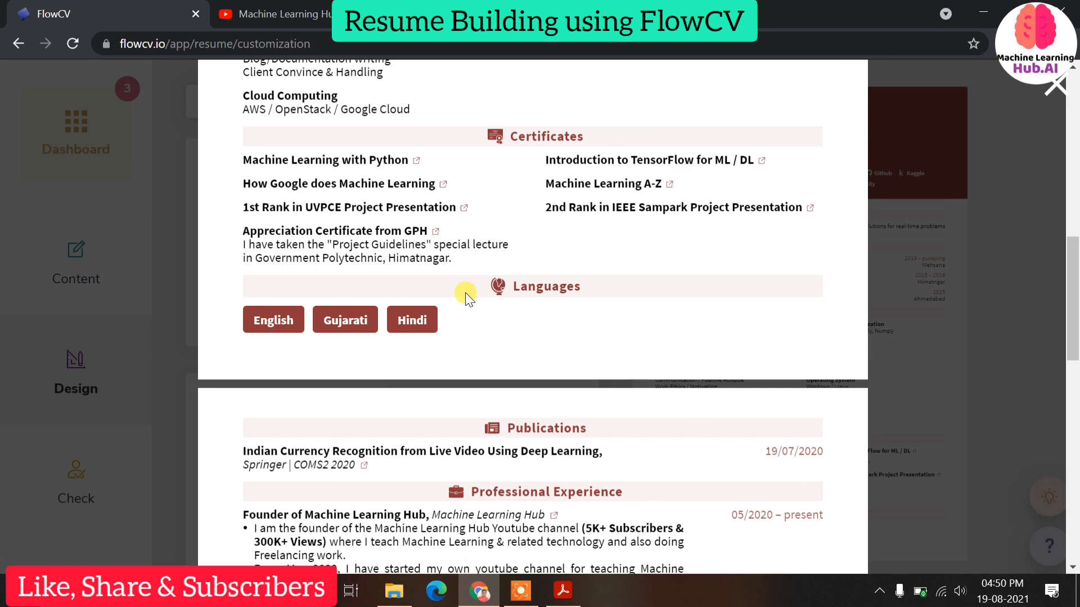
Step: Examine the second page of the resume preview, covering publications, professional experience, projects and achievements
{"action": "scroll", "coordinate": [465, 303], "scroll_direction": "down", "scroll_amount": 2}
{"action": "scroll", "coordinate": [449, 332], "scroll_direction": "down", "scroll_amount": 2}
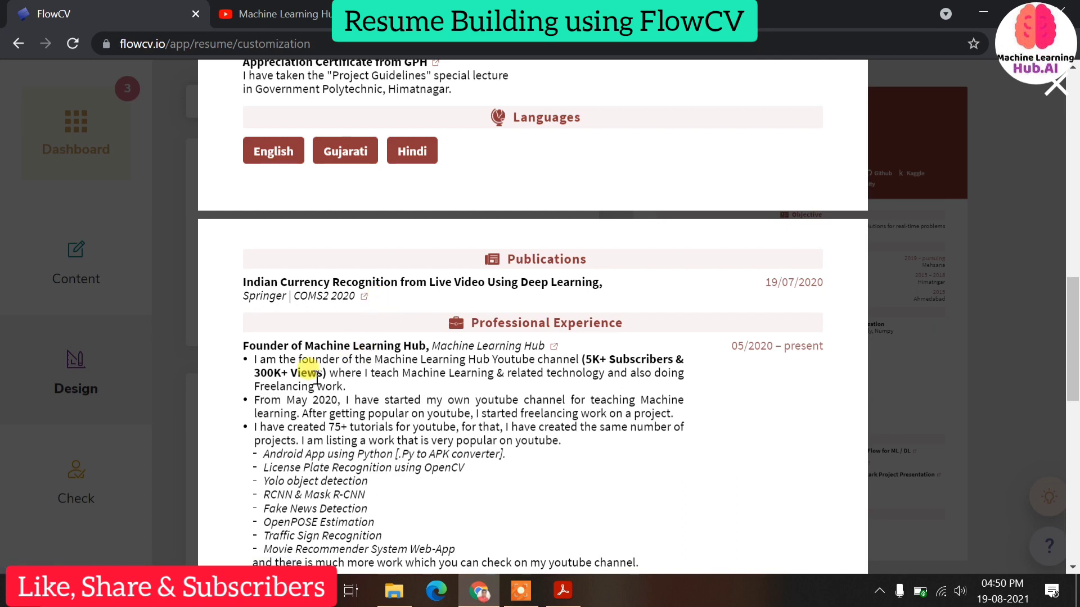
{"action": "scroll", "coordinate": [304, 393], "scroll_direction": "down", "scroll_amount": 5}
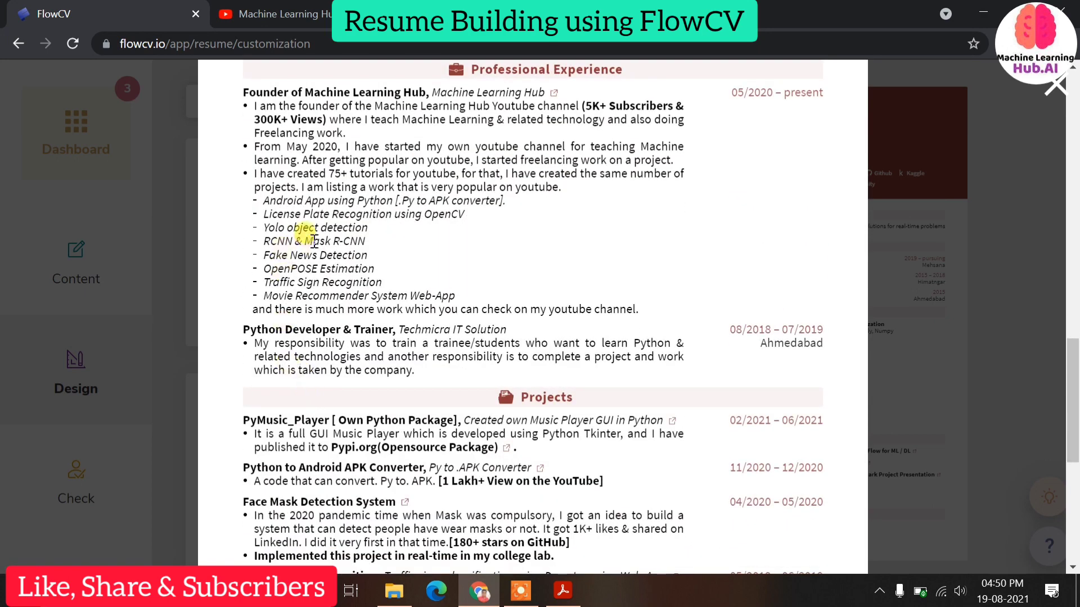
{"action": "scroll", "coordinate": [292, 203], "scroll_direction": "down", "scroll_amount": 2}
{"action": "scroll", "coordinate": [290, 197], "scroll_direction": "up", "scroll_amount": 3}
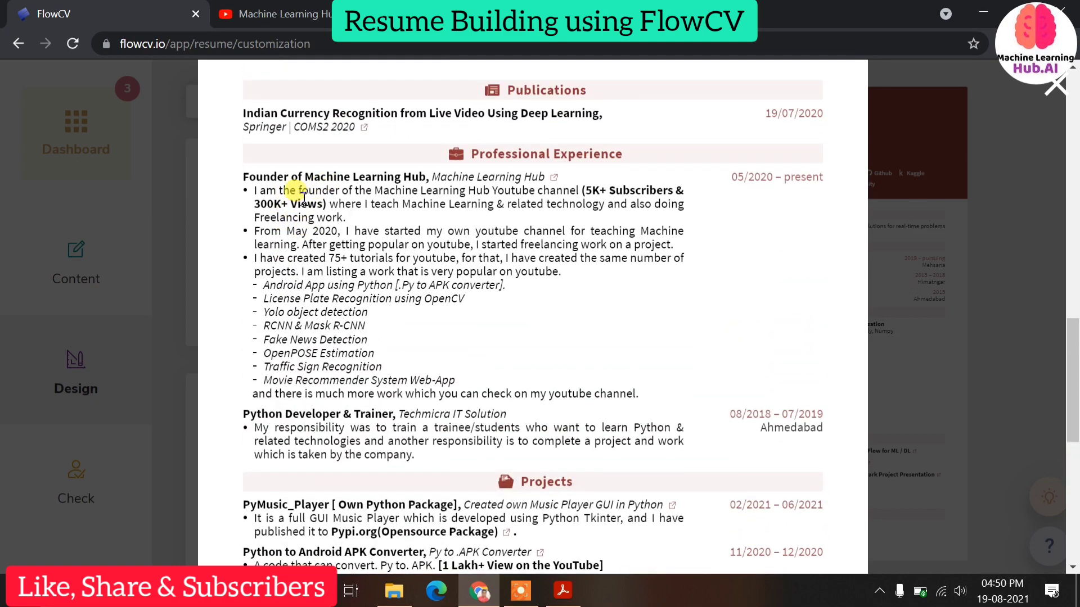
{"action": "scroll", "coordinate": [303, 200], "scroll_direction": "down", "scroll_amount": 3}
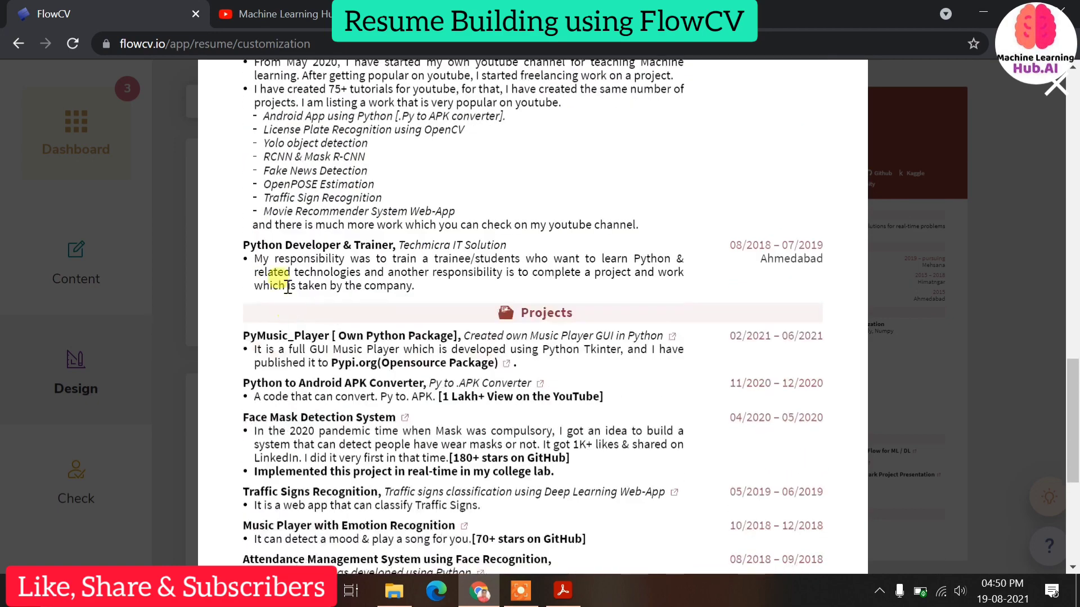
{"action": "scroll", "coordinate": [392, 336], "scroll_direction": "down", "scroll_amount": 2}
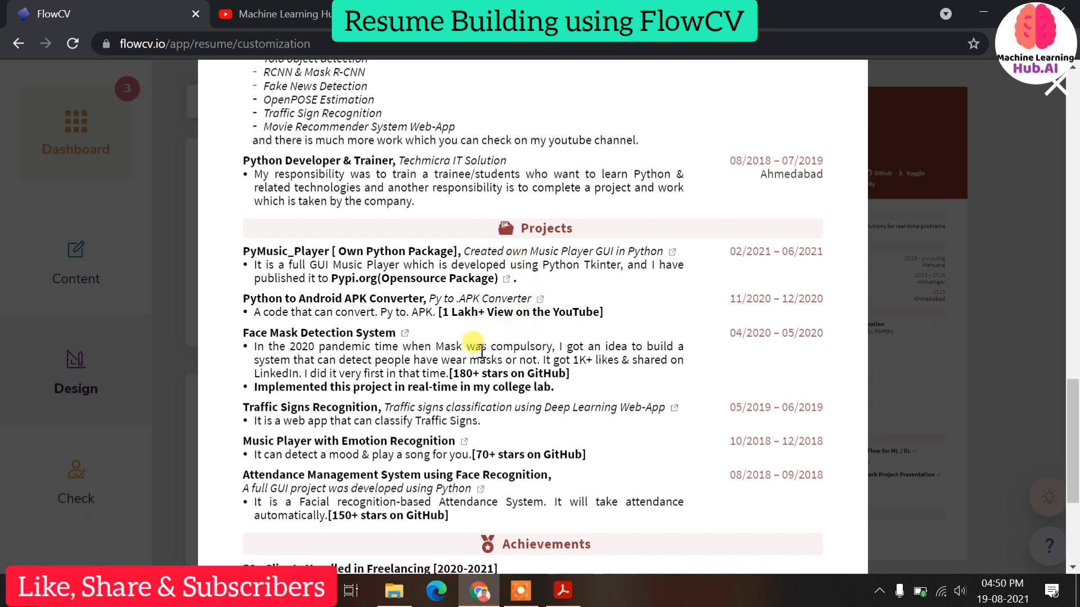
{"action": "scroll", "coordinate": [443, 351], "scroll_direction": "down", "scroll_amount": 3}
{"action": "scroll", "coordinate": [444, 352], "scroll_direction": "down", "scroll_amount": 1}
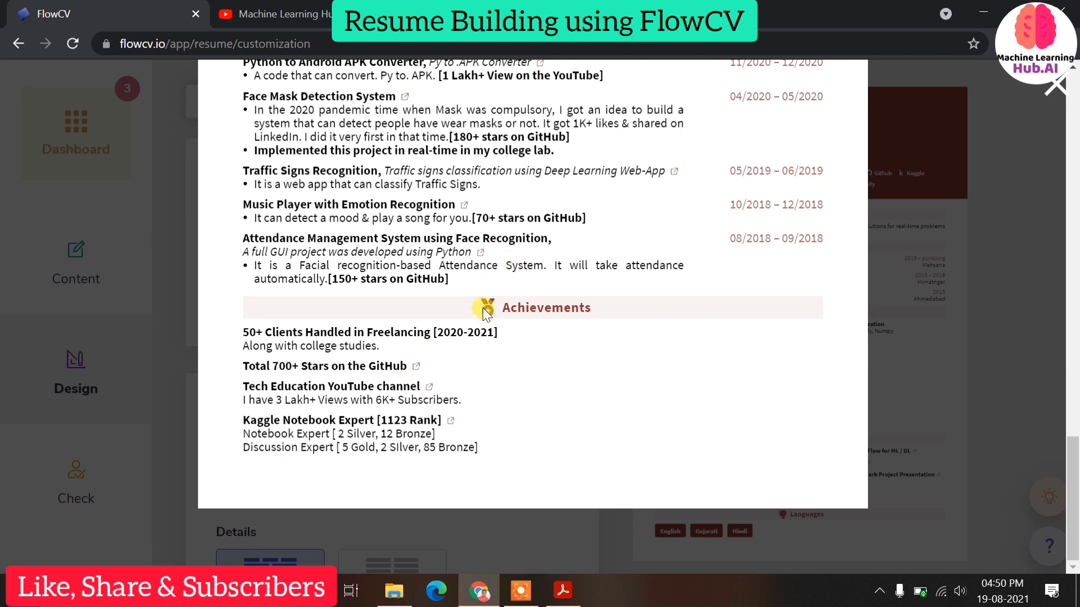
Step: Highlight the achievements entries, review the resume back up to its header, and close the enlarged preview
{"action": "left_click_drag", "start_coordinate": [233, 333], "coordinate": [505, 458]}
{"action": "left_click", "coordinate": [506, 458]}
{"action": "scroll", "coordinate": [476, 288], "scroll_direction": "up", "scroll_amount": 15}
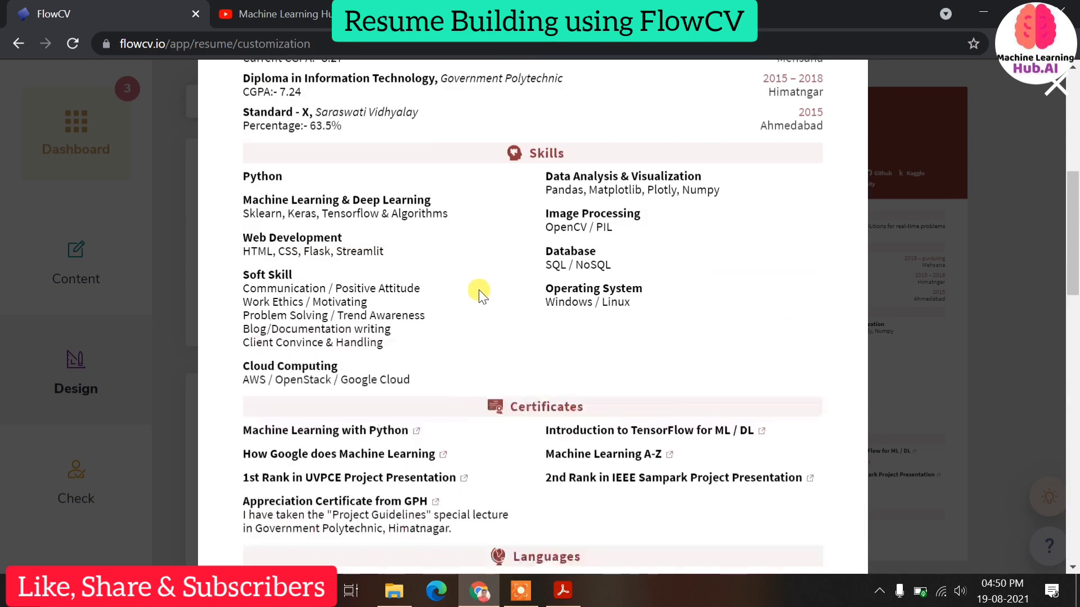
{"action": "scroll", "coordinate": [478, 292], "scroll_direction": "up", "scroll_amount": 2}
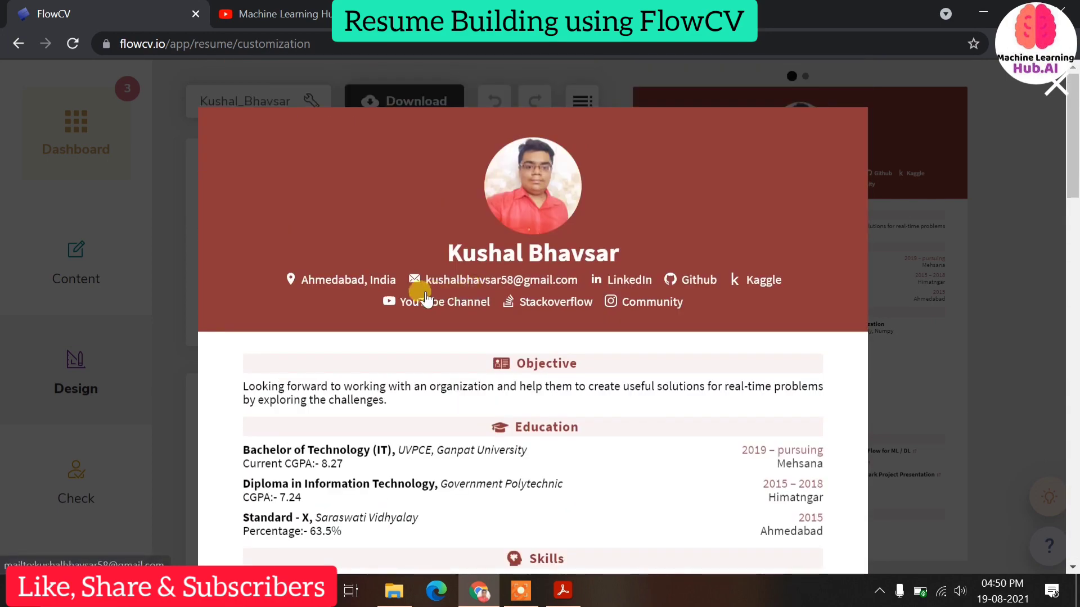
{"action": "scroll", "coordinate": [372, 303], "scroll_direction": "down", "scroll_amount": 2}
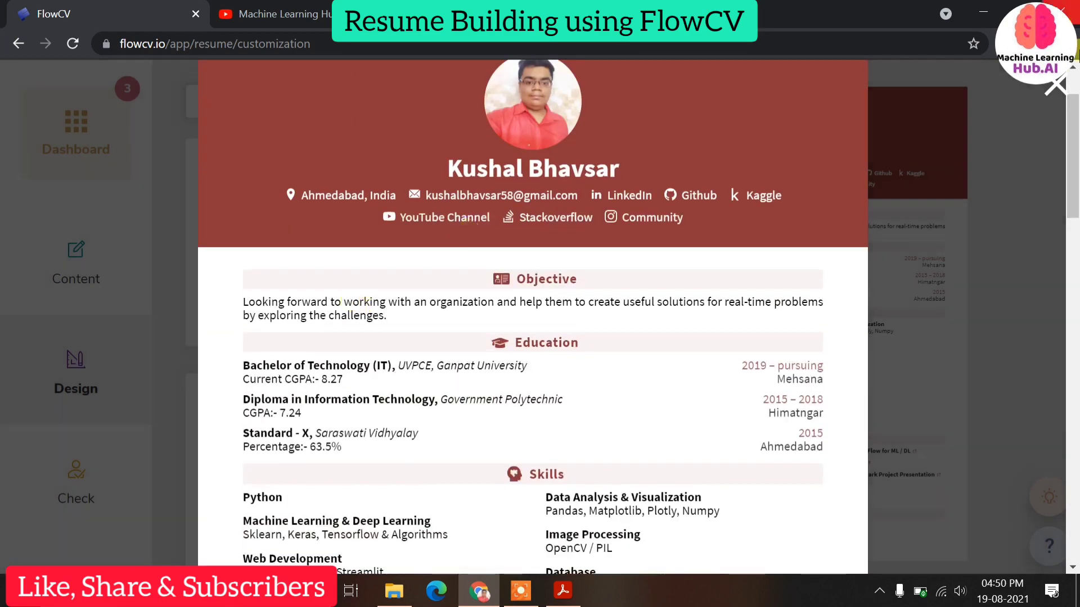
{"action": "left_click", "coordinate": [1055, 85]}
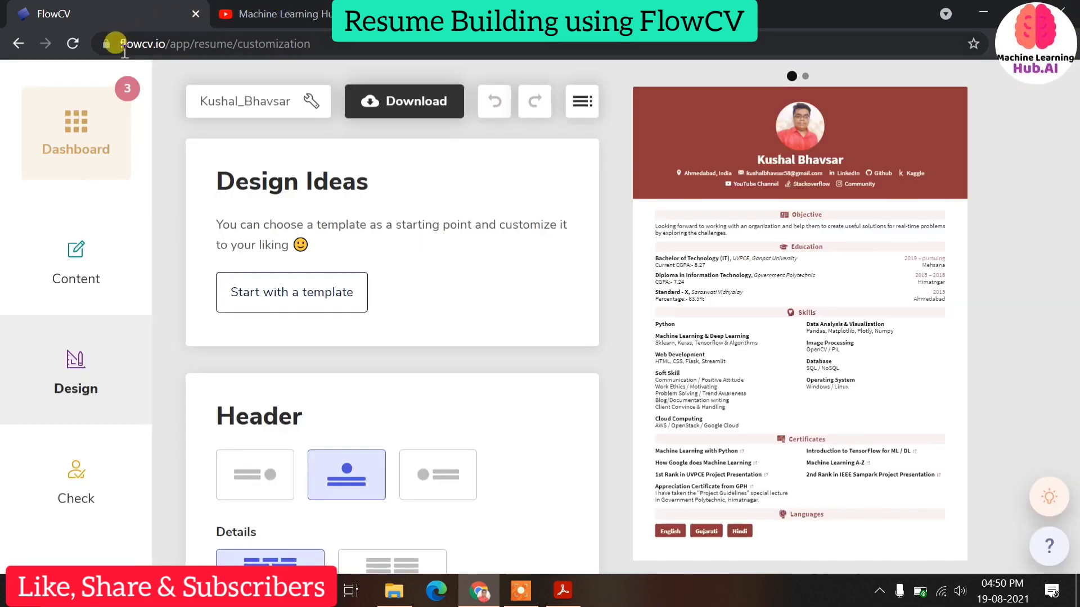
Step: Highlight the flowcv.io site address, and view the tools offered in the dashboard before closing it
{"action": "left_click_drag", "start_coordinate": [121, 45], "coordinate": [101, 28]}
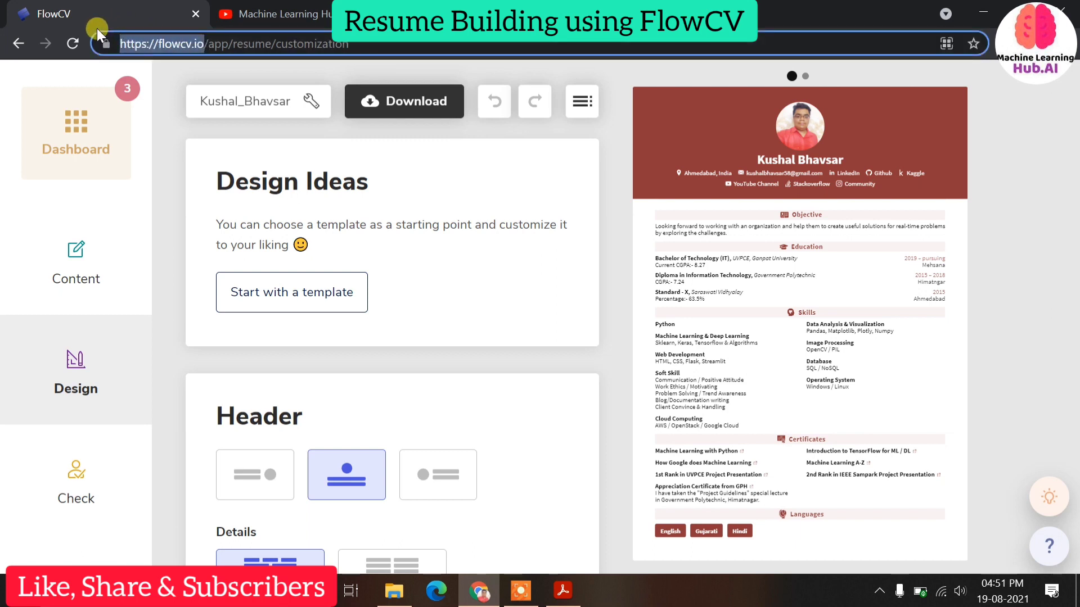
{"action": "left_click", "coordinate": [81, 132]}
{"action": "left_click", "coordinate": [81, 131]}
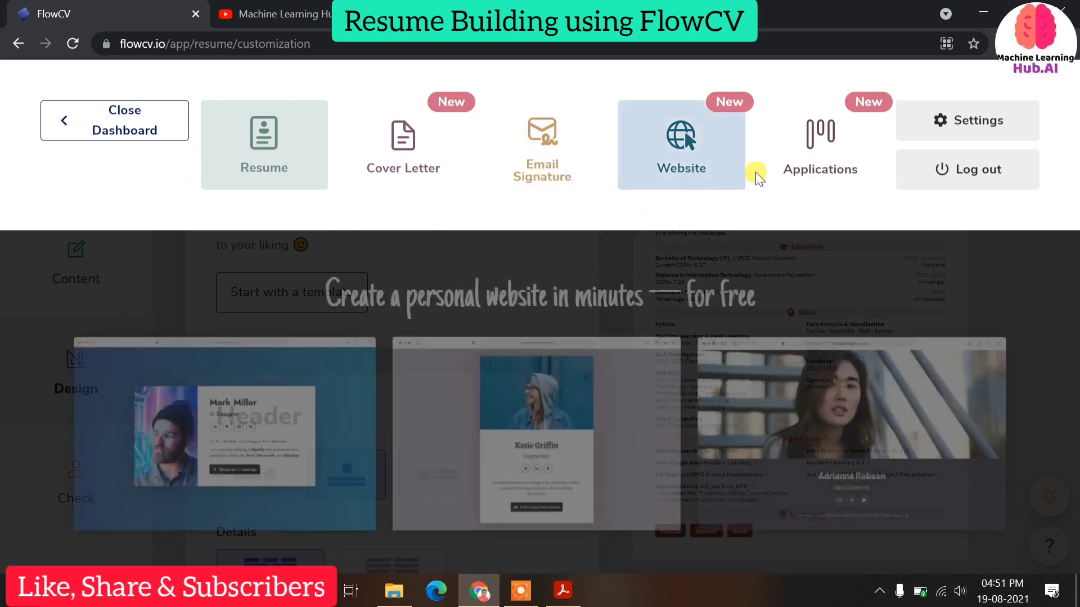
{"action": "left_click", "coordinate": [110, 125]}
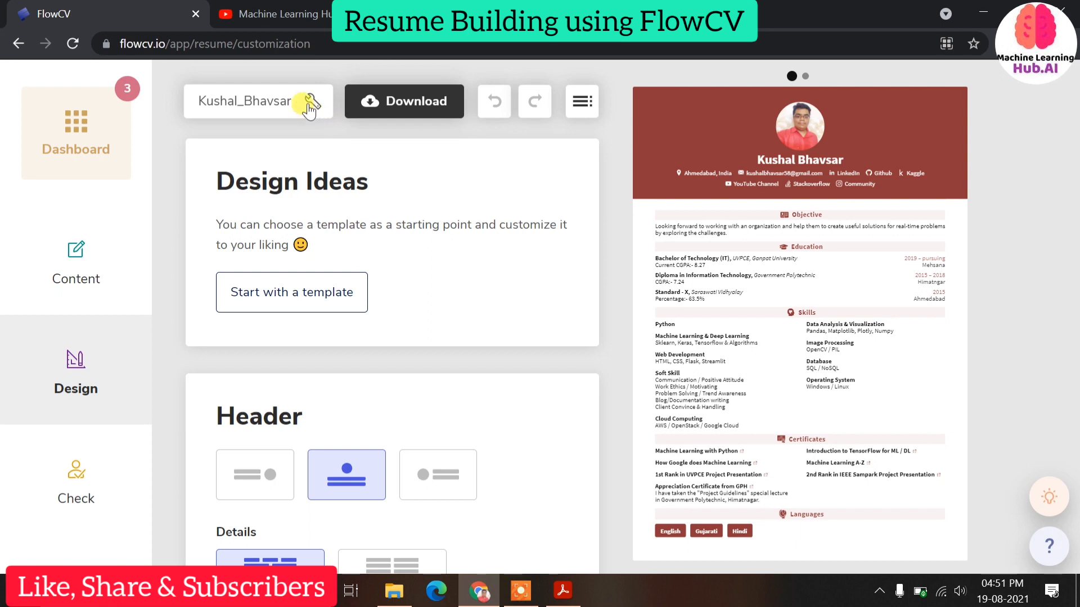
Step: Look over the template and header design options, and open the resume's content section
{"action": "scroll", "coordinate": [251, 351], "scroll_direction": "down", "scroll_amount": 3}
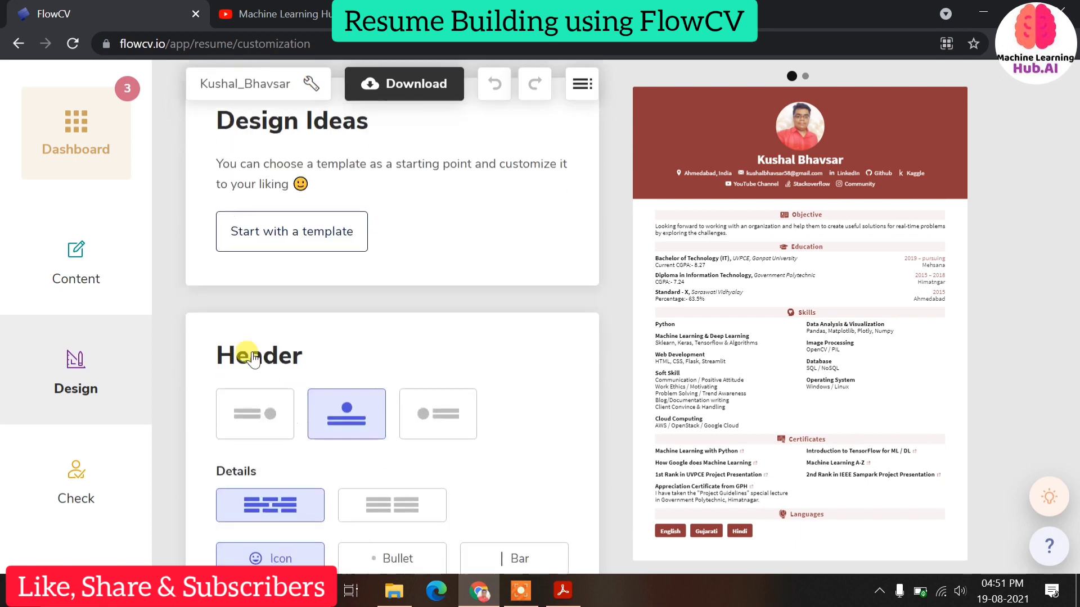
{"action": "scroll", "coordinate": [251, 350], "scroll_direction": "up", "scroll_amount": 3}
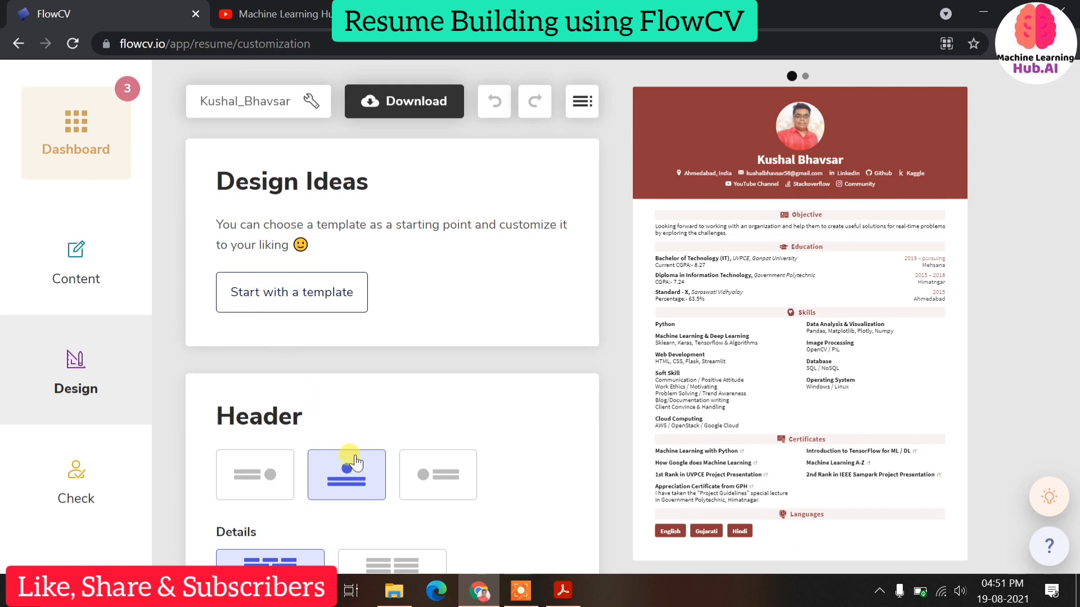
{"action": "scroll", "coordinate": [441, 376], "scroll_direction": "down", "scroll_amount": 5}
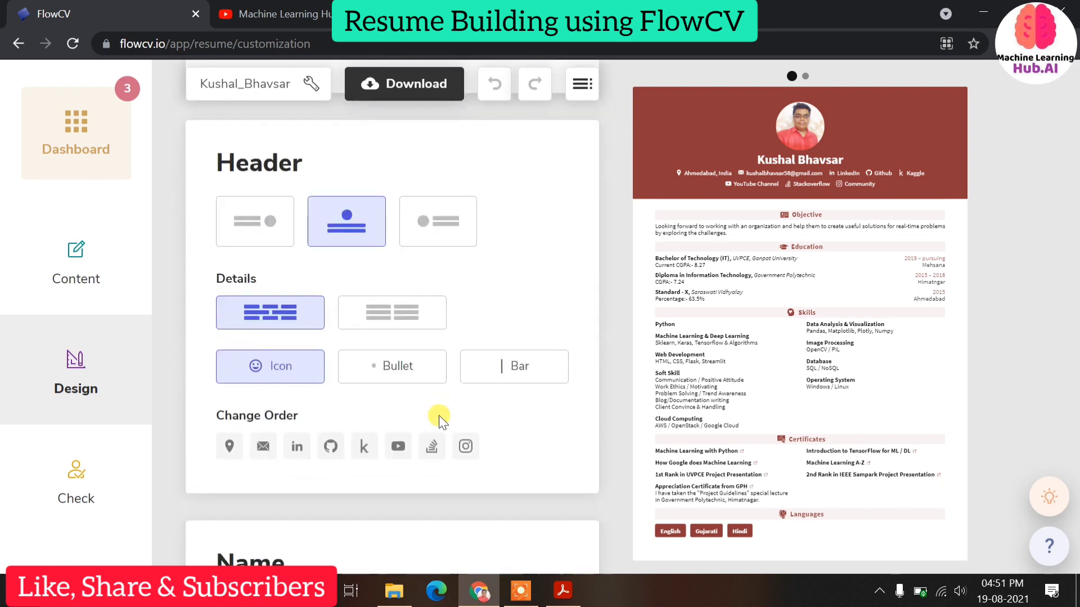
{"action": "scroll", "coordinate": [432, 405], "scroll_direction": "up", "scroll_amount": 5}
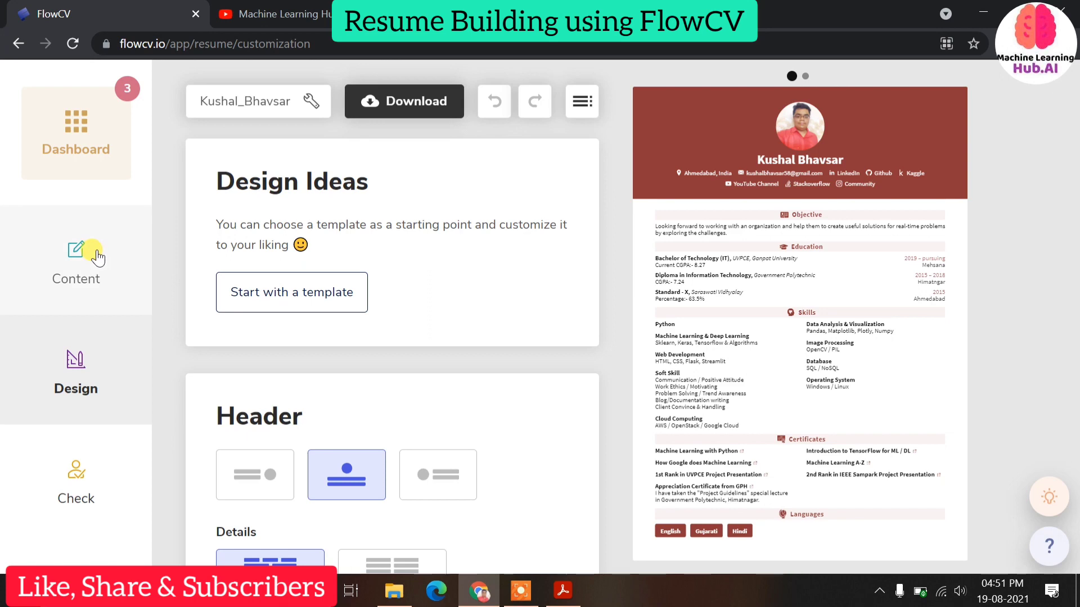
{"action": "left_click", "coordinate": [93, 278]}
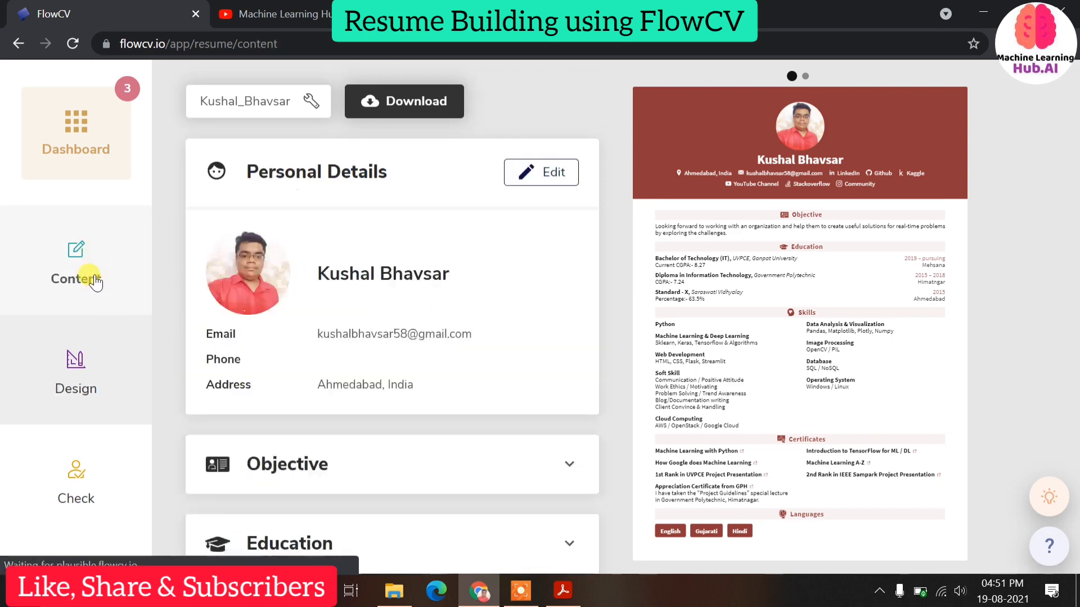
Step: Return to the design settings and examine the header, name, photo, section order and color options
{"action": "left_click", "coordinate": [101, 356]}
{"action": "scroll", "coordinate": [807, 425], "scroll_direction": "down", "scroll_amount": 5}
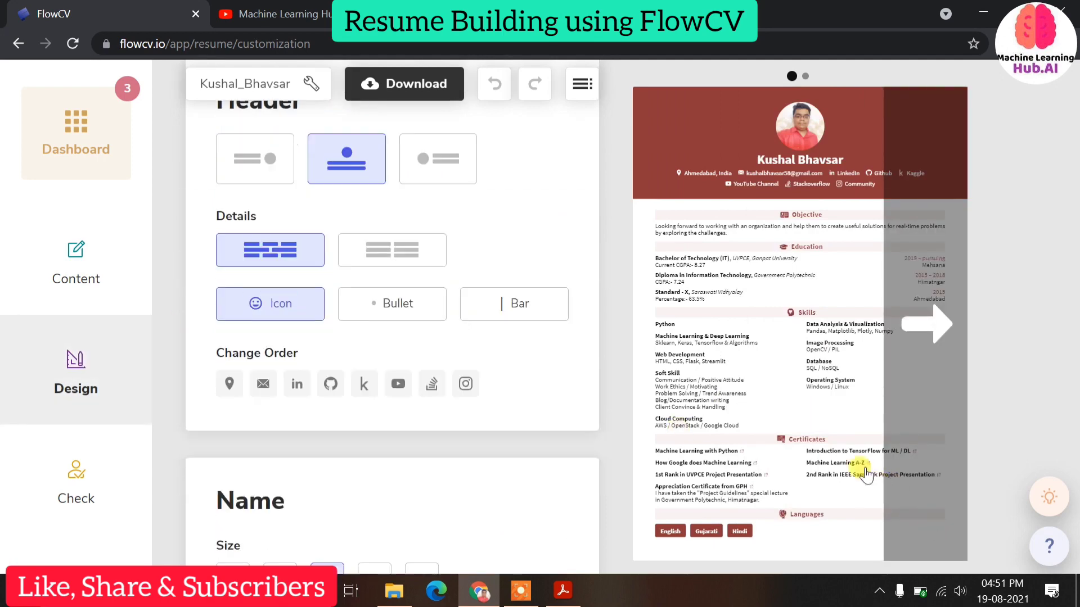
{"action": "scroll", "coordinate": [789, 427], "scroll_direction": "down", "scroll_amount": 10}
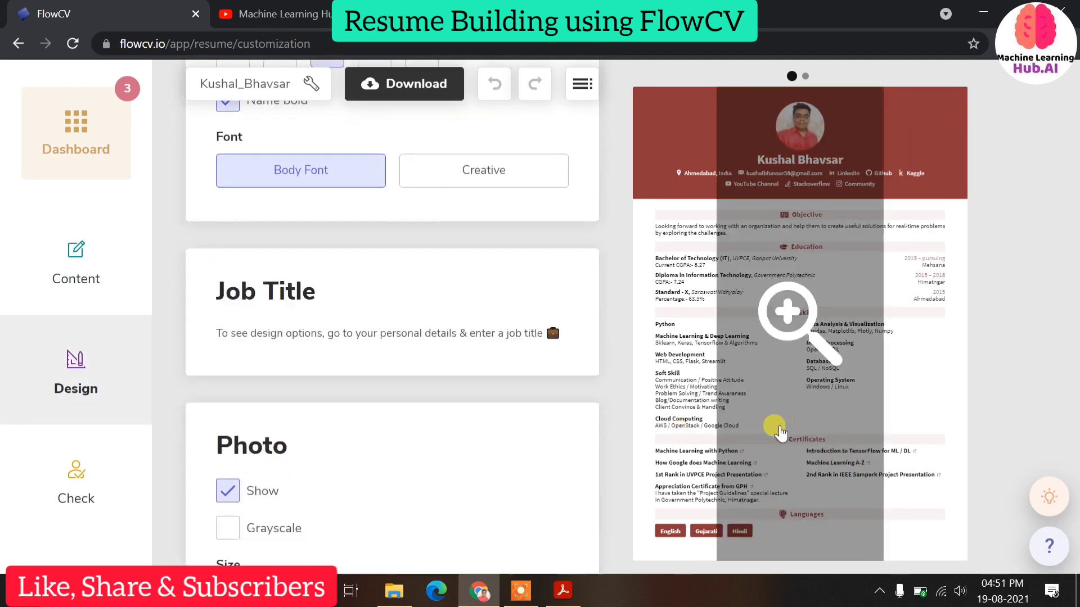
{"action": "scroll", "coordinate": [588, 408], "scroll_direction": "down", "scroll_amount": 10}
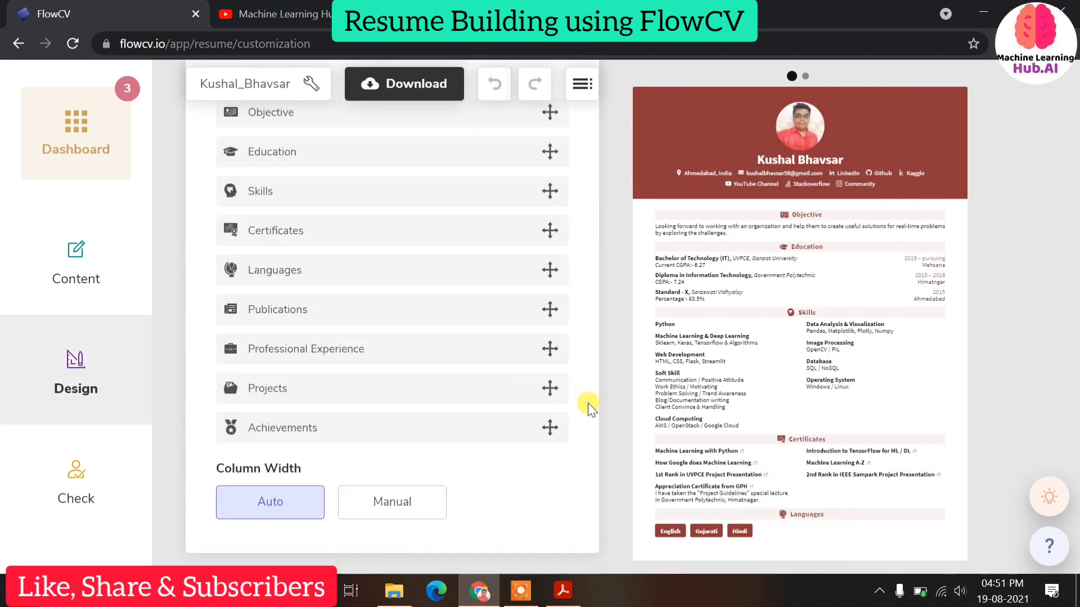
{"action": "scroll", "coordinate": [588, 408], "scroll_direction": "down", "scroll_amount": 15}
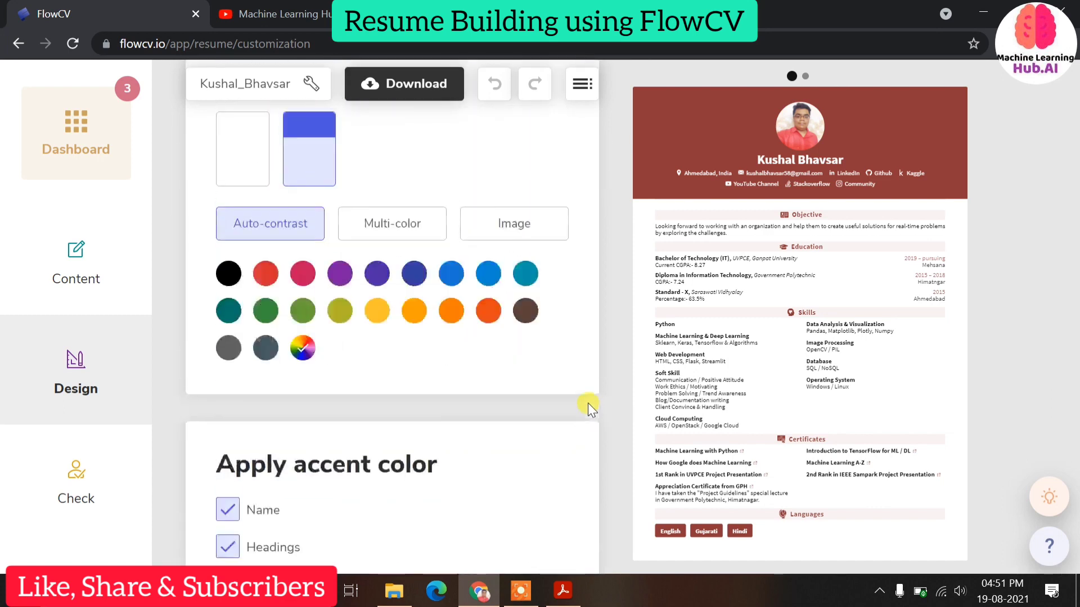
Step: Open the resume's content section, and view the enlarged resume preview before closing it
{"action": "left_click", "coordinate": [27, 246]}
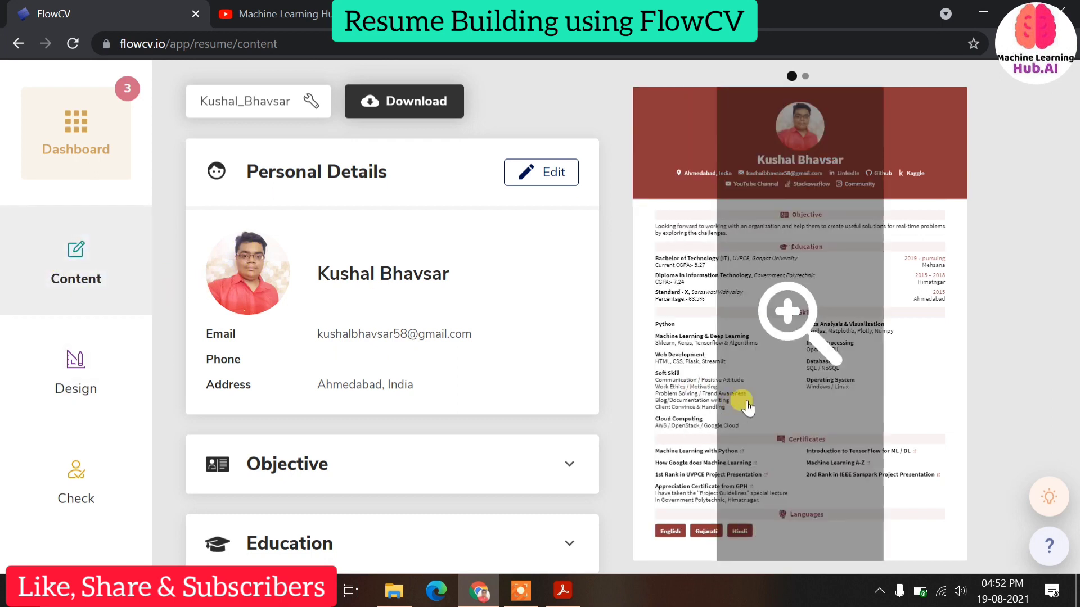
{"action": "left_click", "coordinate": [790, 388]}
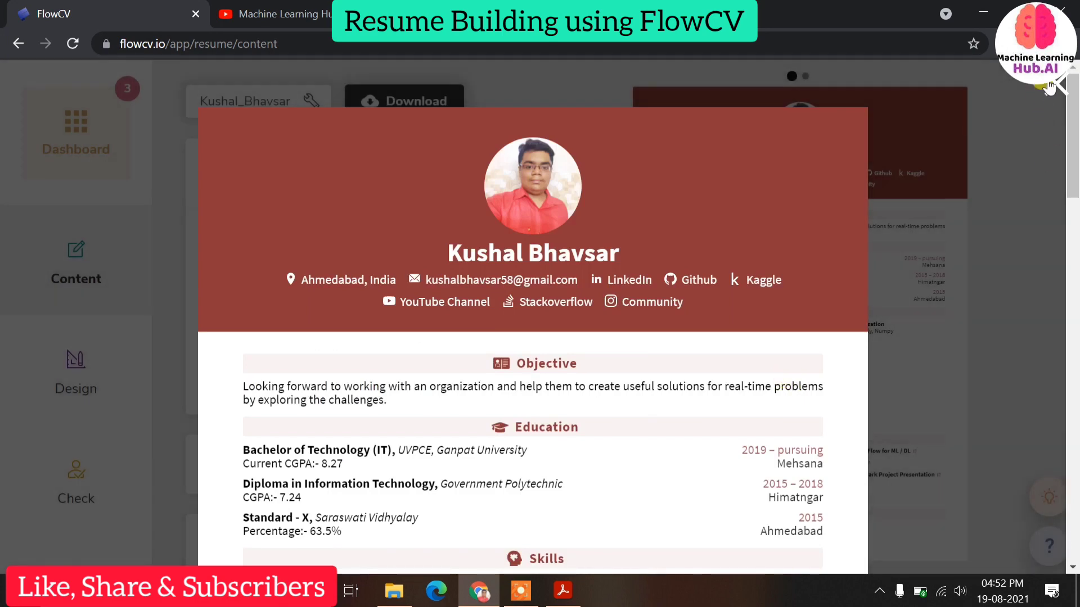
{"action": "left_click", "coordinate": [1049, 86]}
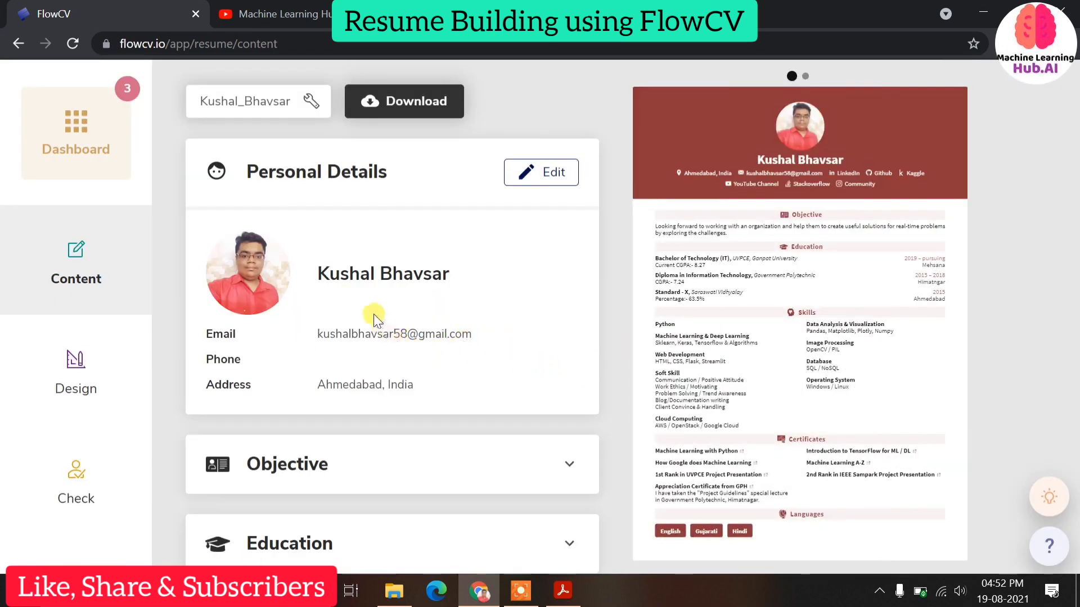
Step: Look over the content section's personal details and its entries from Objective and Education down to Publications
{"action": "scroll", "coordinate": [355, 269], "scroll_direction": "down", "scroll_amount": 2}
{"action": "scroll", "coordinate": [356, 252], "scroll_direction": "up", "scroll_amount": 2}
{"action": "scroll", "coordinate": [362, 352], "scroll_direction": "down", "scroll_amount": 2}
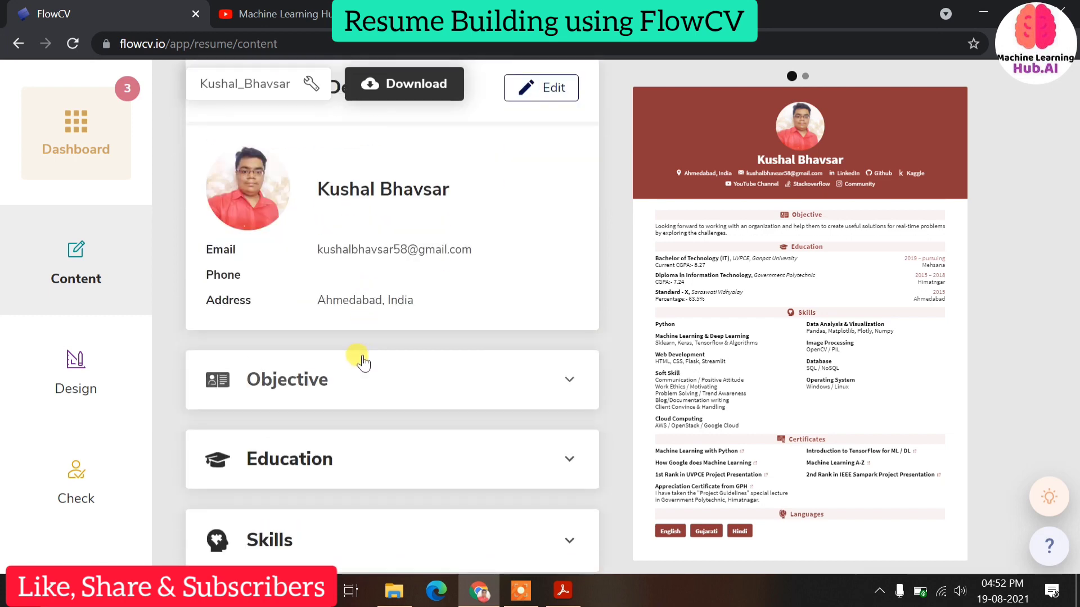
{"action": "scroll", "coordinate": [349, 366], "scroll_direction": "up", "scroll_amount": 2}
{"action": "scroll", "coordinate": [315, 236], "scroll_direction": "down", "scroll_amount": 4}
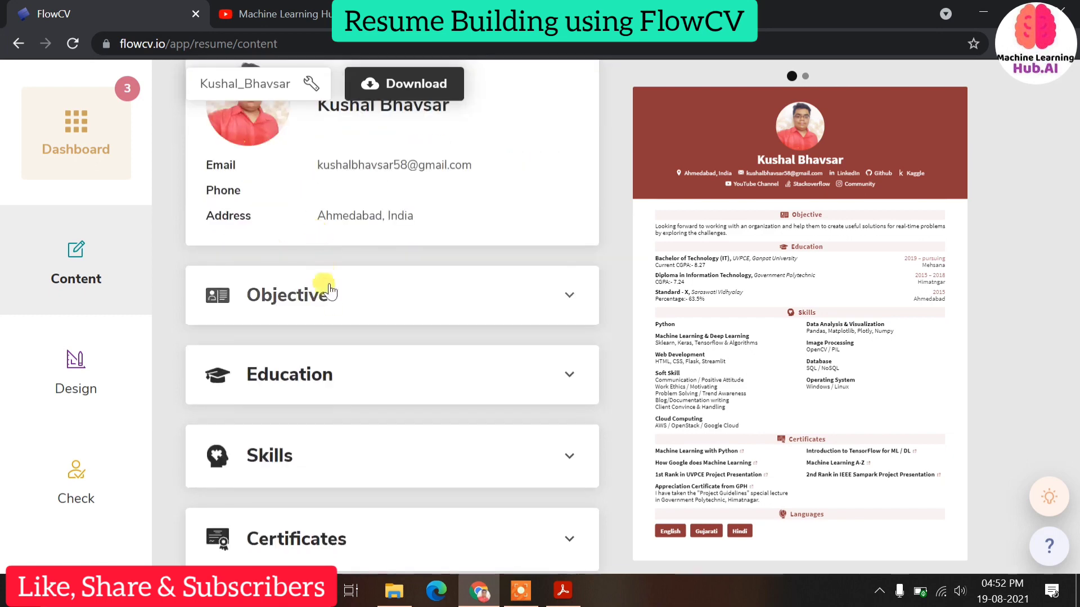
{"action": "scroll", "coordinate": [332, 291], "scroll_direction": "down", "scroll_amount": 4}
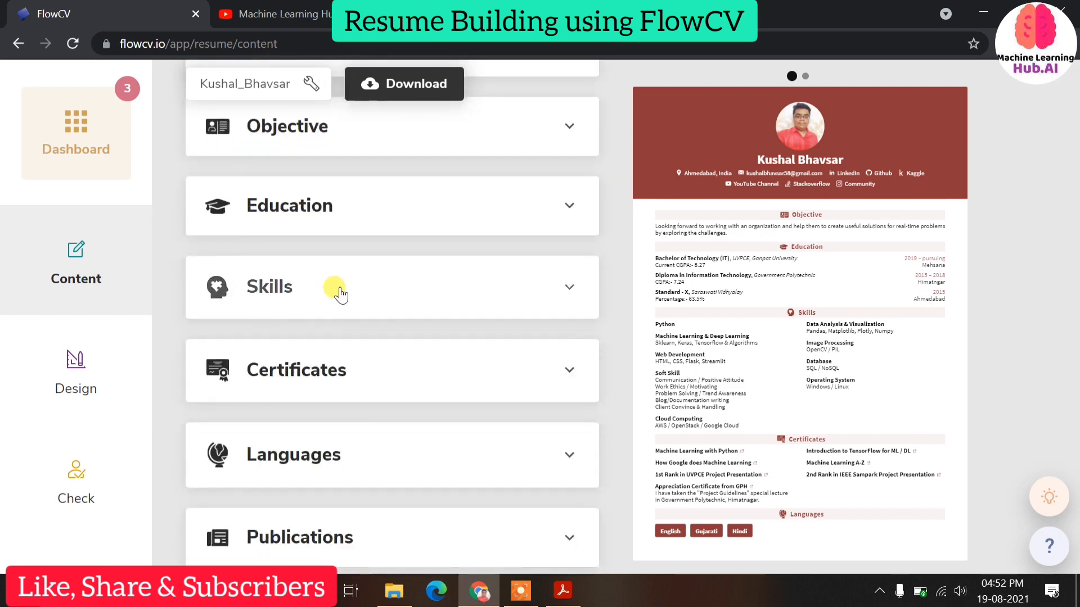
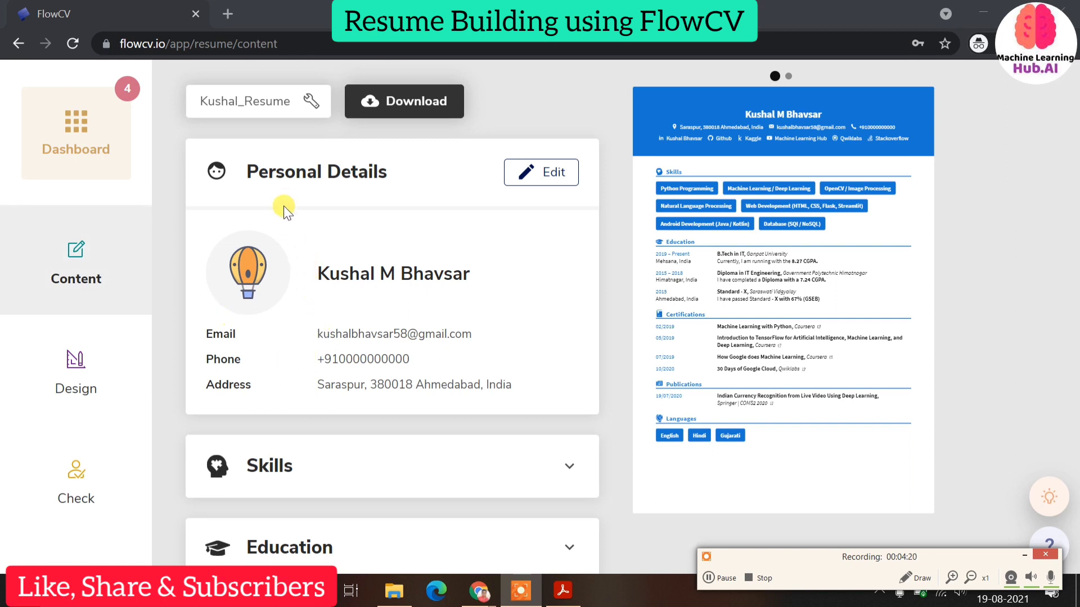
Step: Open the blue resume's personal details for editing, and go through the photo, name, email, phone and address fields
{"action": "left_click", "coordinate": [536, 170]}
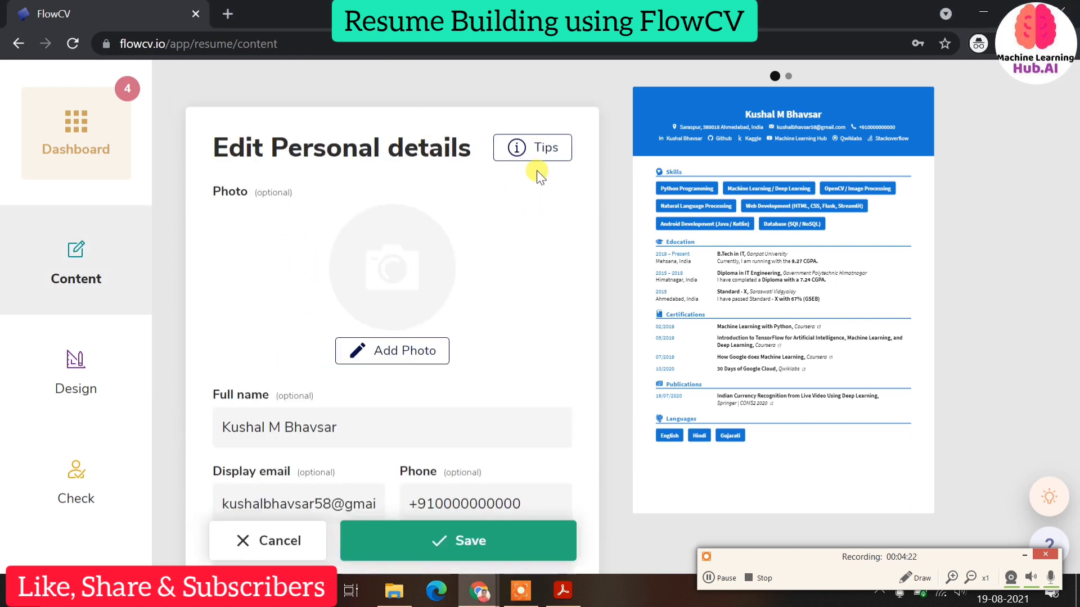
{"action": "scroll", "coordinate": [418, 296], "scroll_direction": "down", "scroll_amount": 3}
{"action": "scroll", "coordinate": [406, 259], "scroll_direction": "up", "scroll_amount": 3}
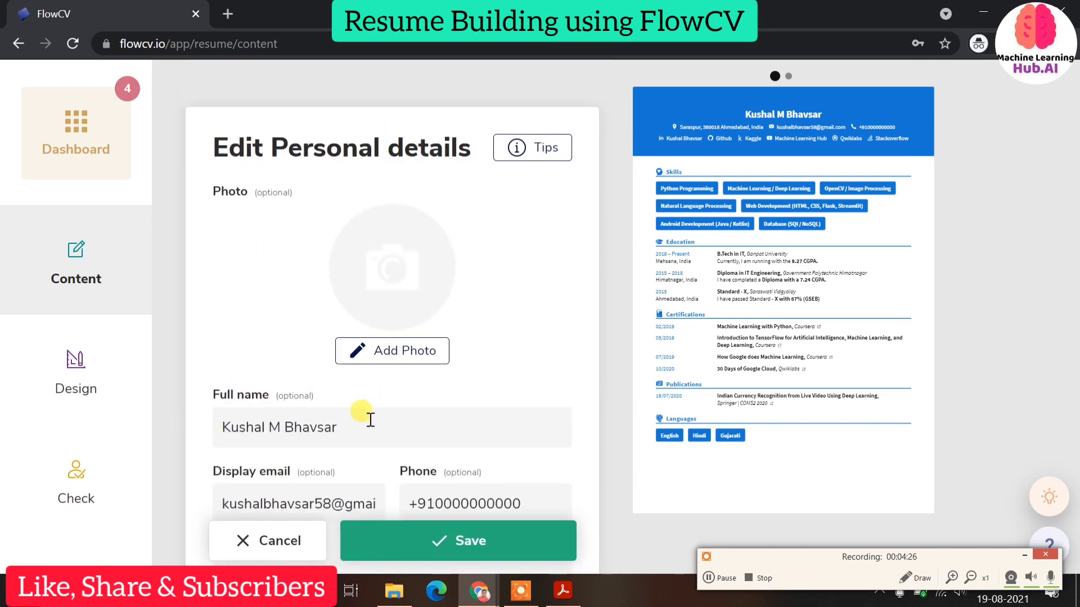
{"action": "left_click", "coordinate": [355, 437]}
{"action": "scroll", "coordinate": [355, 437], "scroll_direction": "down", "scroll_amount": 3}
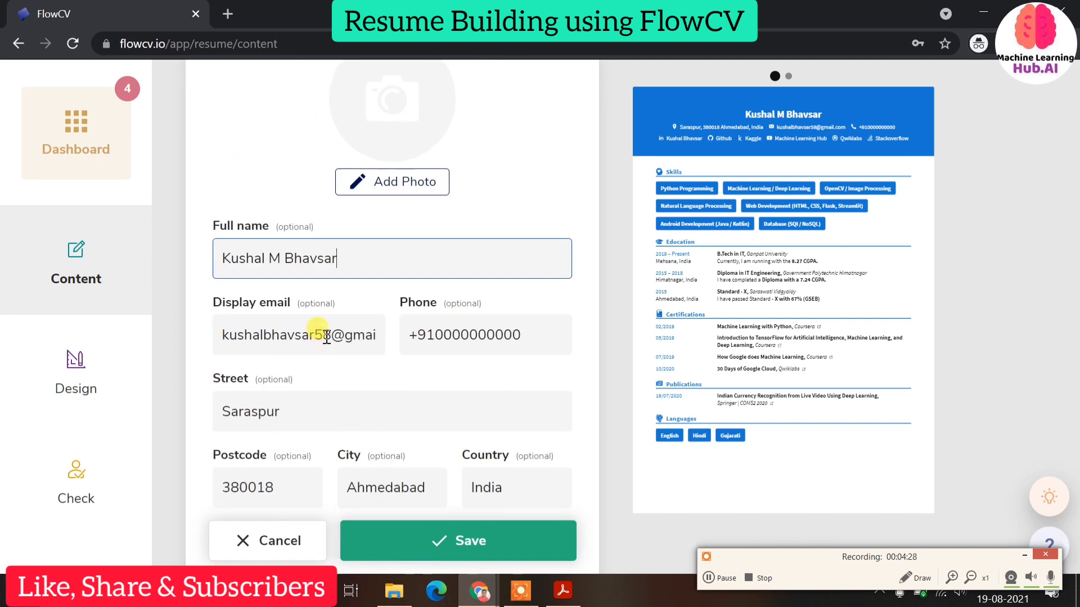
{"action": "left_click", "coordinate": [324, 335]}
{"action": "left_click", "coordinate": [430, 334]}
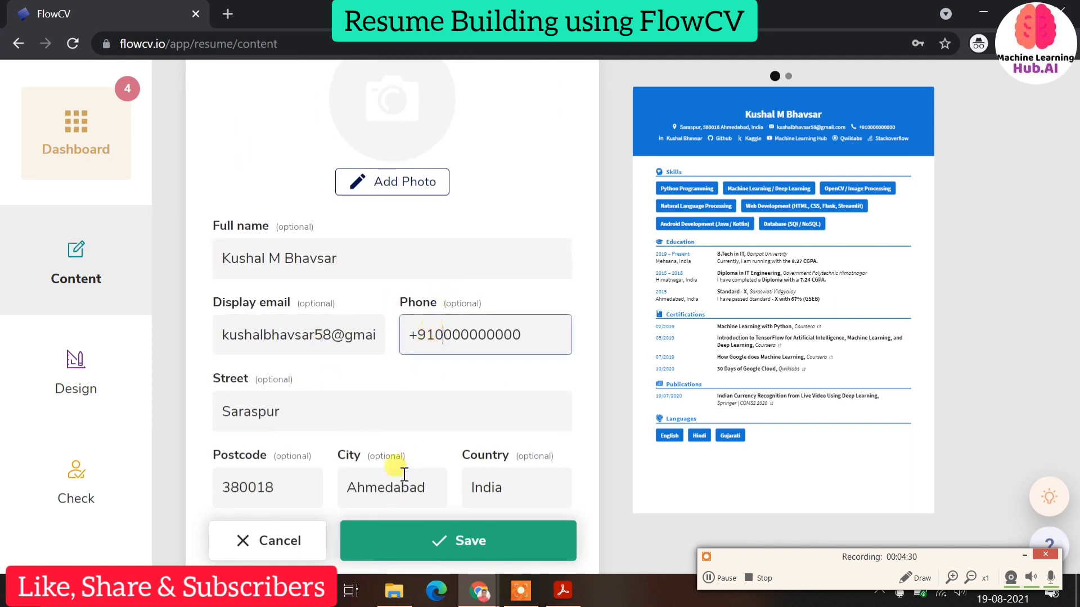
{"action": "left_click", "coordinate": [353, 403]}
{"action": "scroll", "coordinate": [354, 405], "scroll_direction": "down", "scroll_amount": 2}
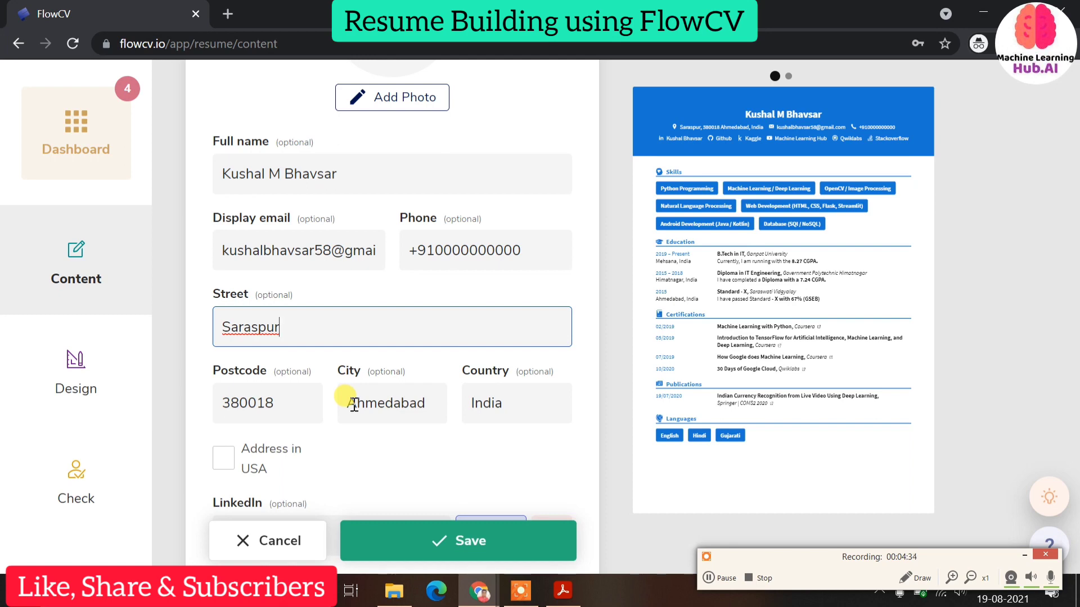
Step: Go through the LinkedIn, Github, Kaggle, Youtube, Qwiklabs and Stackoverflow fields in the personal details
{"action": "scroll", "coordinate": [214, 226], "scroll_direction": "down", "scroll_amount": 4}
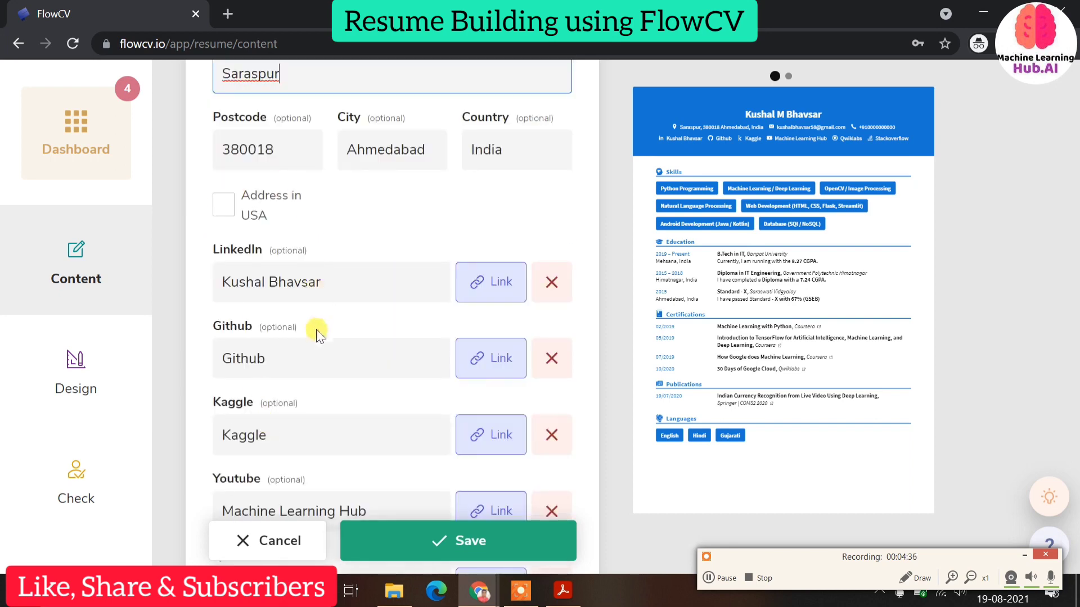
{"action": "left_click", "coordinate": [396, 276]}
{"action": "left_click", "coordinate": [355, 353]}
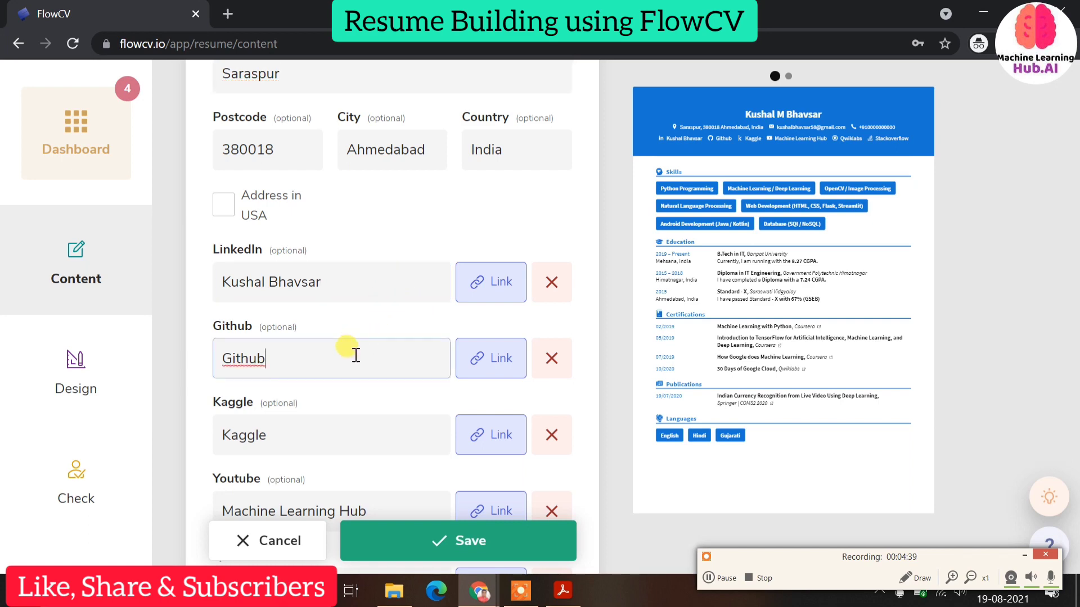
{"action": "left_click", "coordinate": [355, 437]}
{"action": "scroll", "coordinate": [350, 434], "scroll_direction": "down", "scroll_amount": 3}
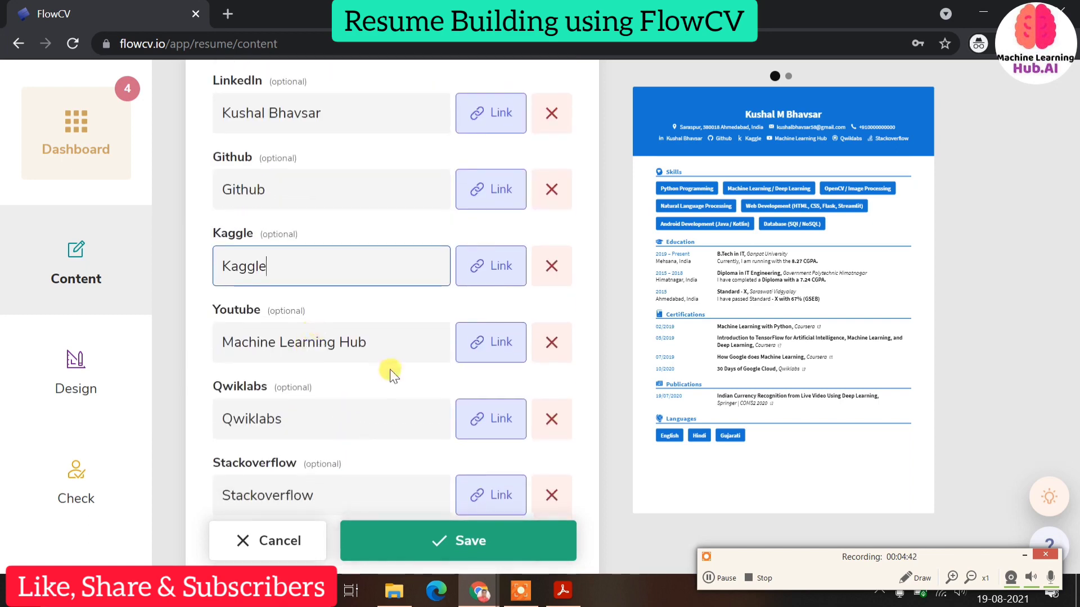
{"action": "left_click", "coordinate": [366, 340]}
{"action": "left_click", "coordinate": [350, 417]}
{"action": "scroll", "coordinate": [386, 284], "scroll_direction": "down", "scroll_amount": 3}
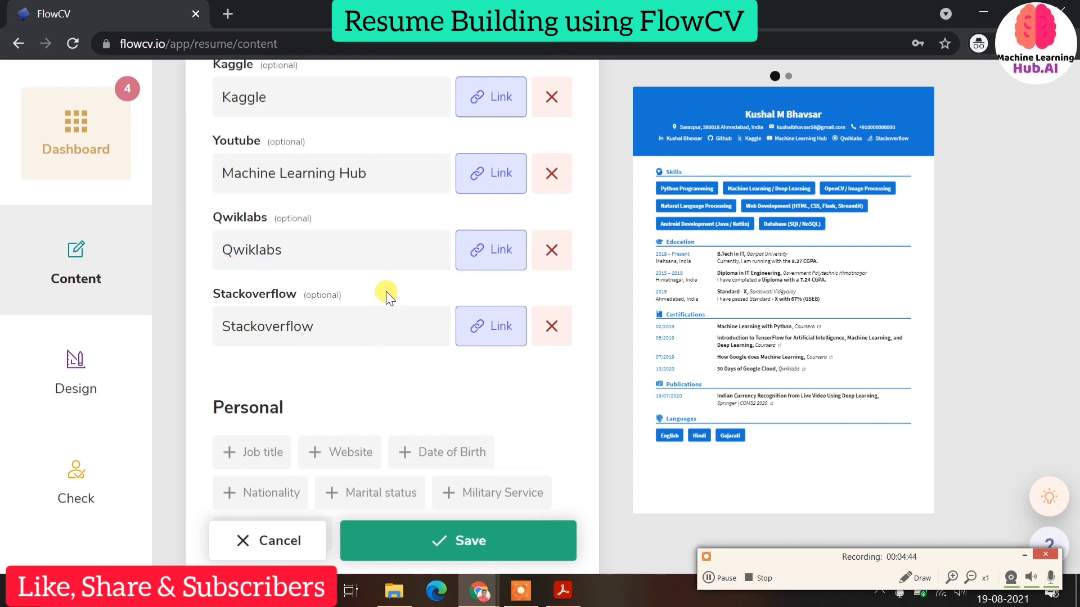
Step: Search the social profile options for "hack" and look through the matching sites
{"action": "scroll", "coordinate": [386, 291], "scroll_direction": "down", "scroll_amount": 3}
{"action": "scroll", "coordinate": [309, 427], "scroll_direction": "down", "scroll_amount": 2}
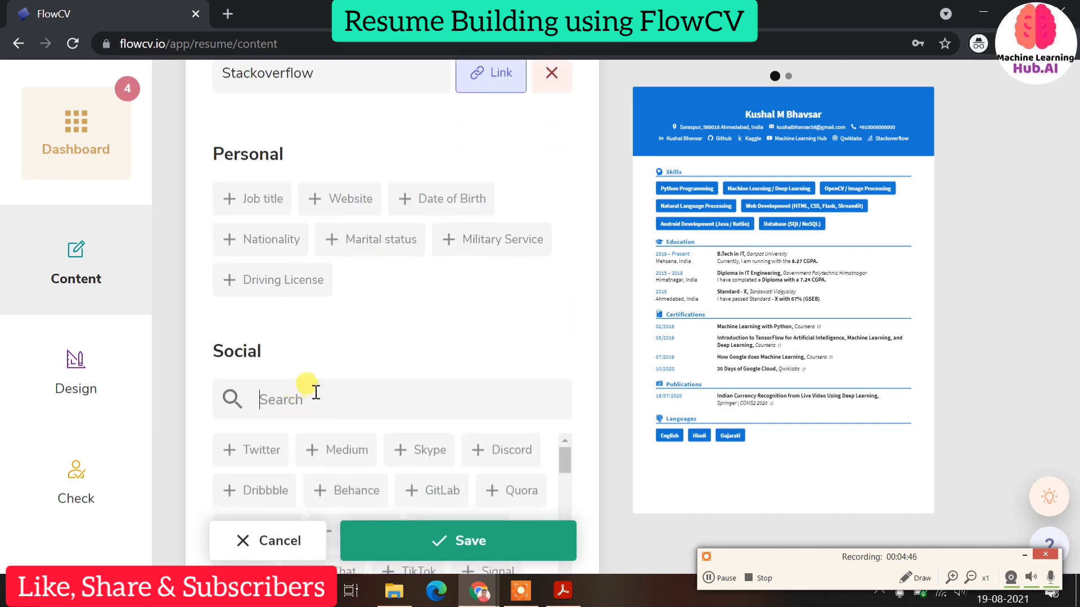
{"action": "type", "text": "hack"}
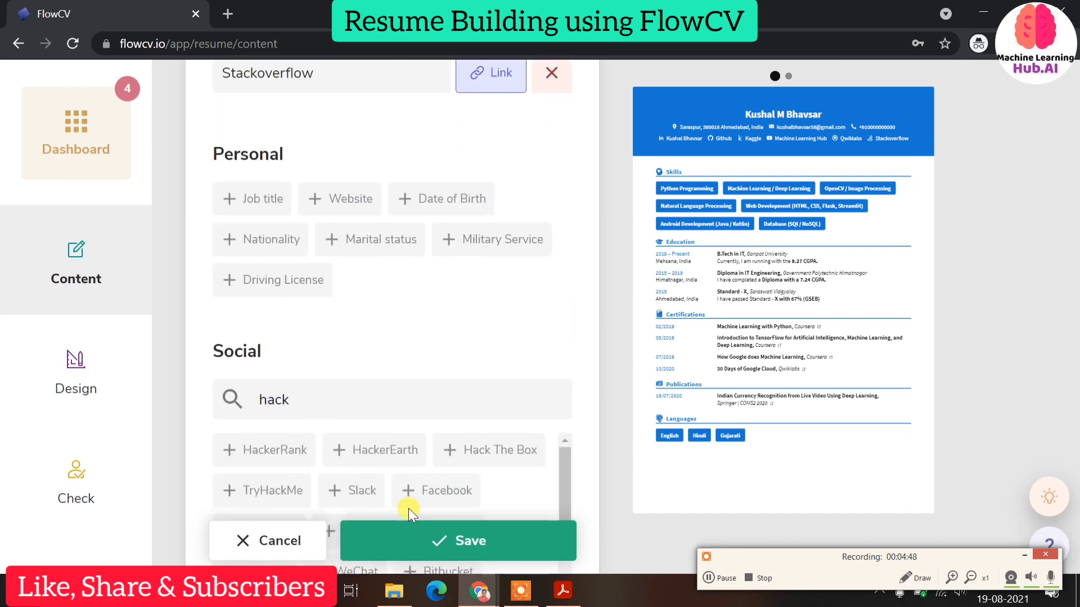
{"action": "scroll", "coordinate": [273, 426], "scroll_direction": "down", "scroll_amount": 1}
{"action": "scroll", "coordinate": [273, 426], "scroll_direction": "down", "scroll_amount": 3}
{"action": "scroll", "coordinate": [379, 346], "scroll_direction": "down", "scroll_amount": 2}
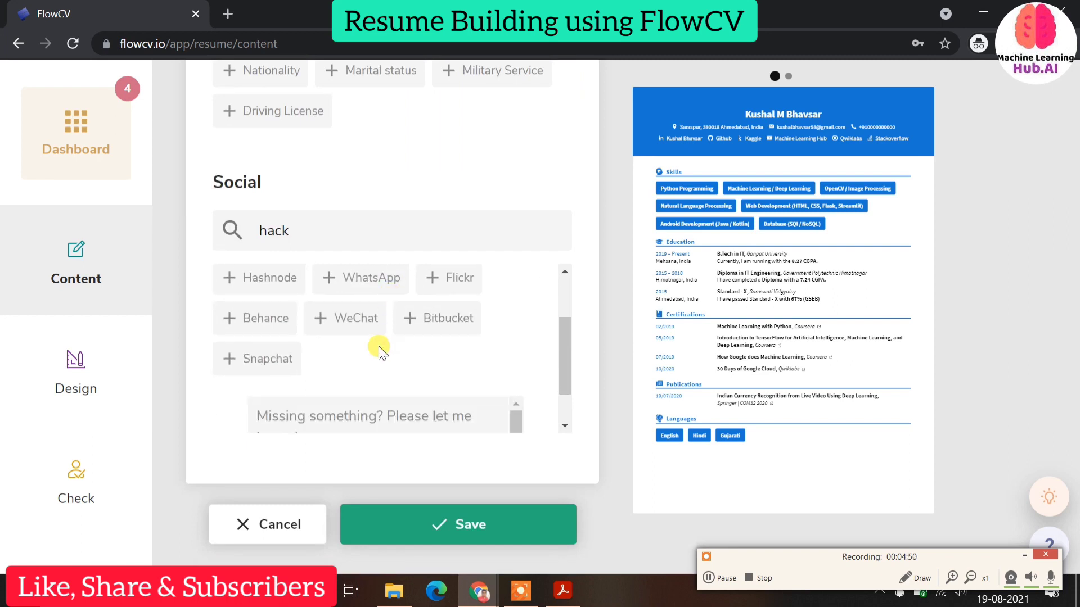
{"action": "scroll", "coordinate": [356, 359], "scroll_direction": "up", "scroll_amount": 2}
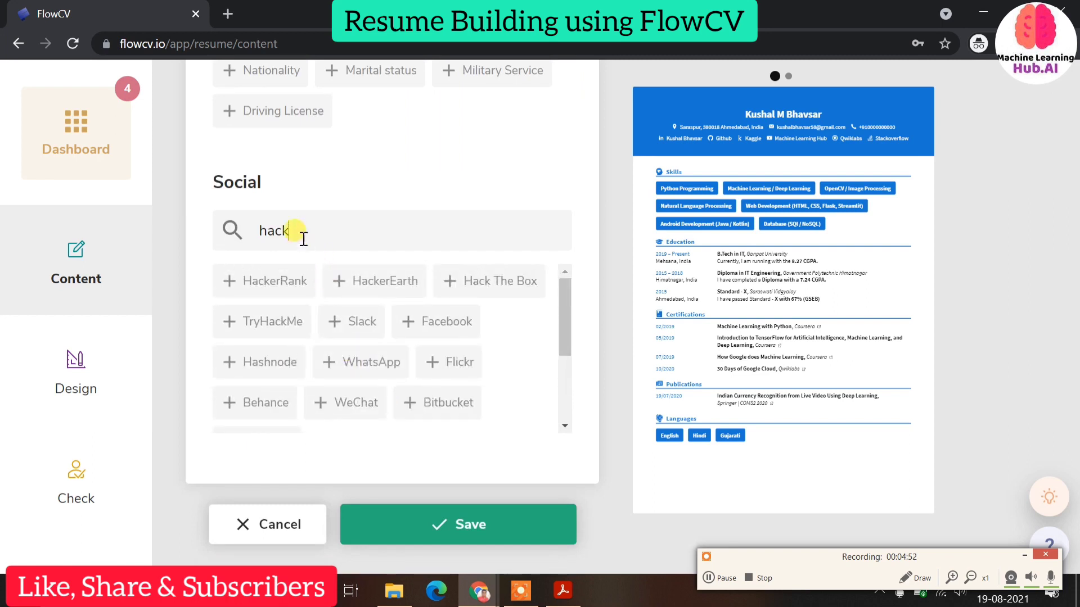
Step: Add a HackerRank social field and remove it again, and save the personal details
{"action": "left_click_drag", "start_coordinate": [297, 232], "coordinate": [239, 218]}
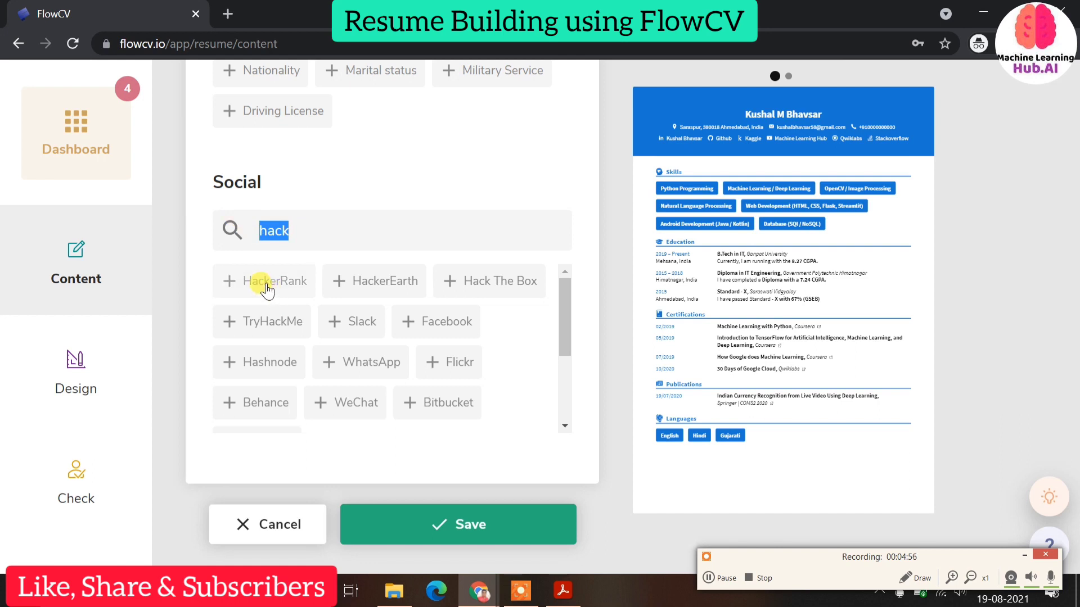
{"action": "left_click", "coordinate": [243, 279]}
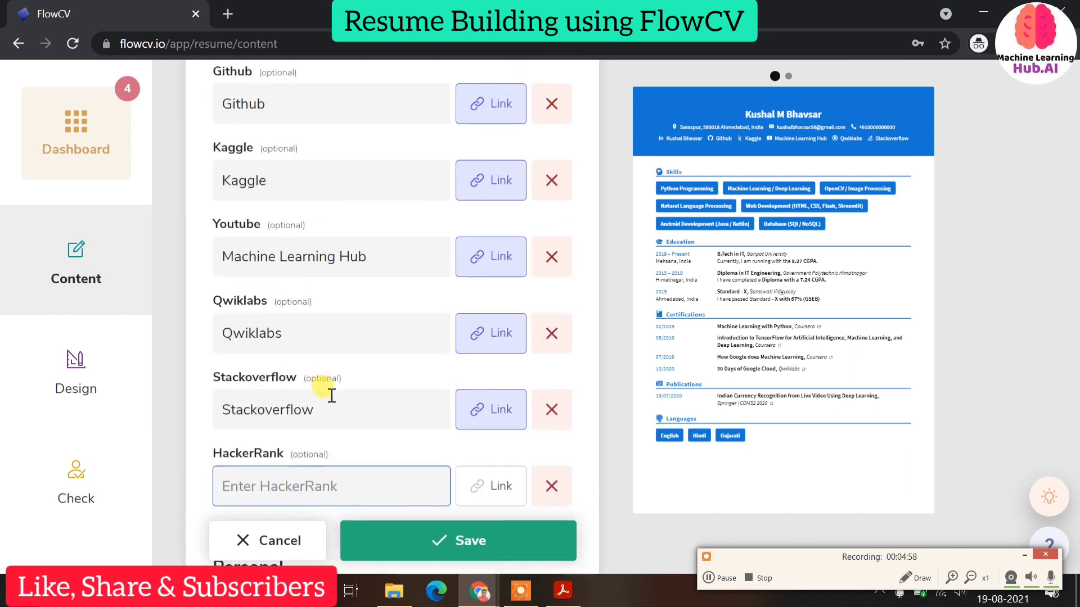
{"action": "left_click", "coordinate": [550, 402]}
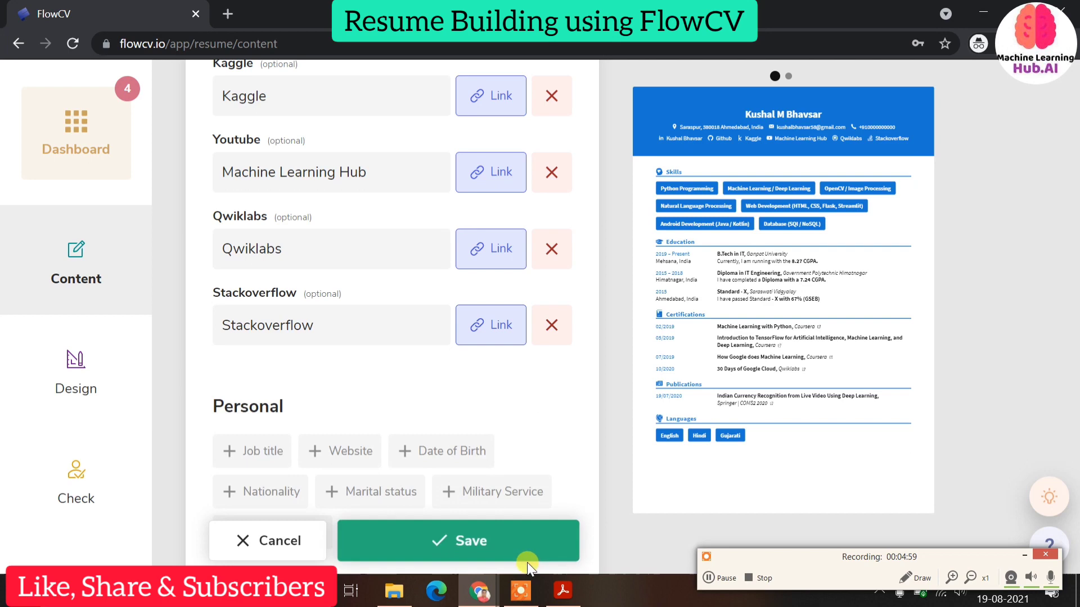
{"action": "left_click", "coordinate": [506, 541]}
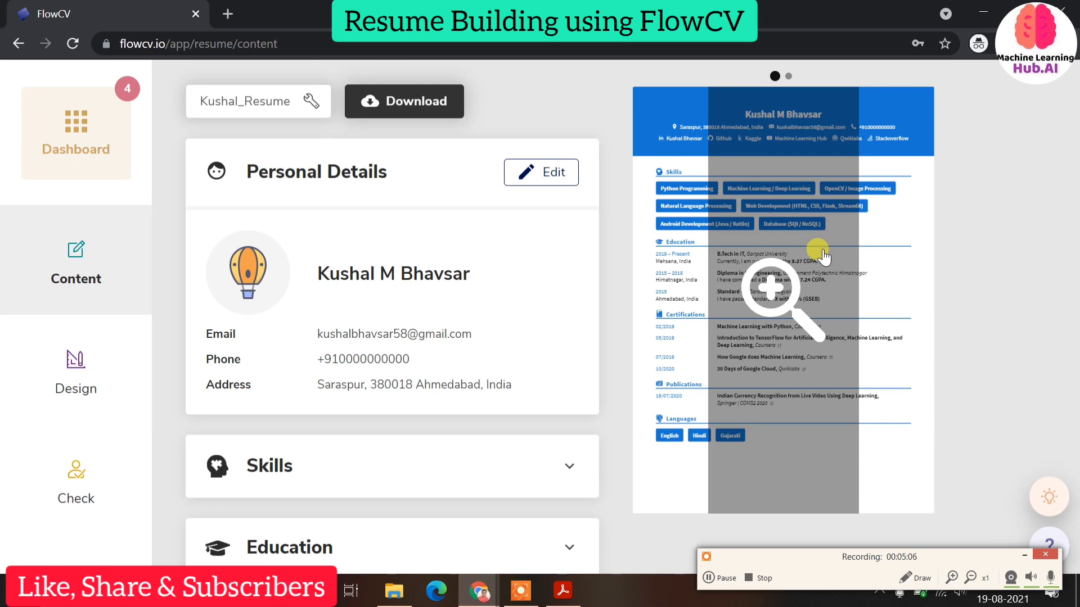
Step: Enlarge the blue resume's preview, open the Github link in its header, and close the preview
{"action": "left_click", "coordinate": [822, 256]}
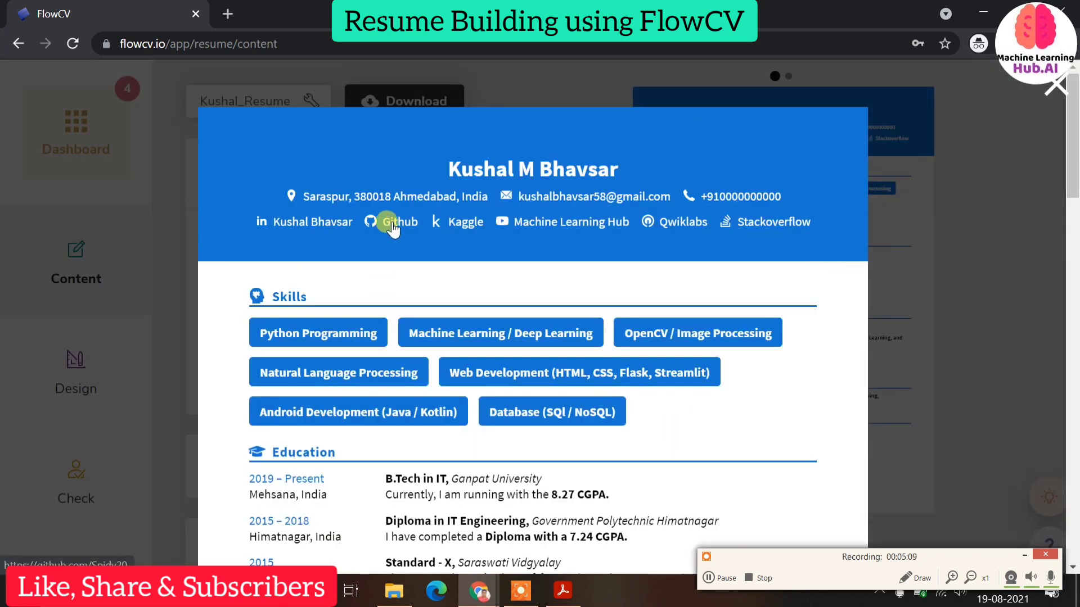
{"action": "left_click", "coordinate": [392, 225]}
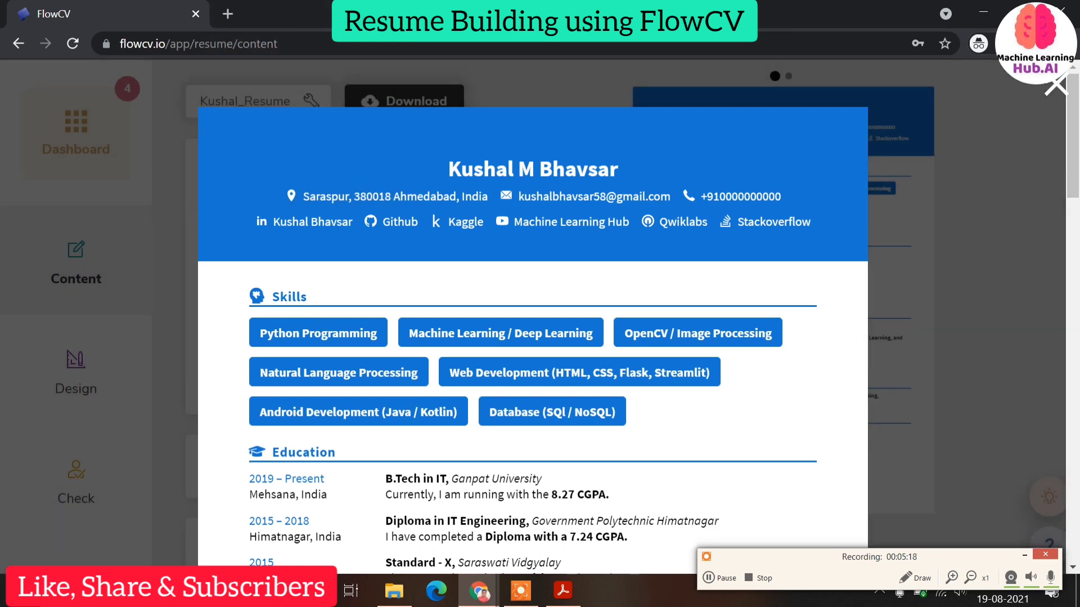
{"action": "left_click", "coordinate": [786, 283]}
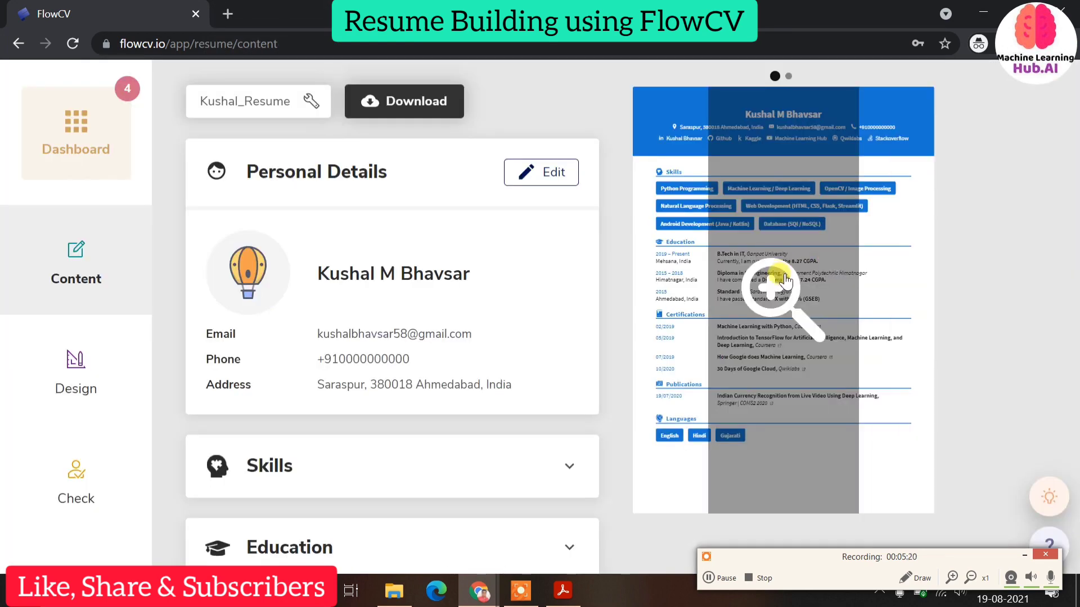
Step: Review the blue resume in the enlarged preview down to Professional Experience and back to its header, and close it
{"action": "left_click", "coordinate": [786, 283]}
{"action": "scroll", "coordinate": [296, 261], "scroll_direction": "down", "scroll_amount": 15}
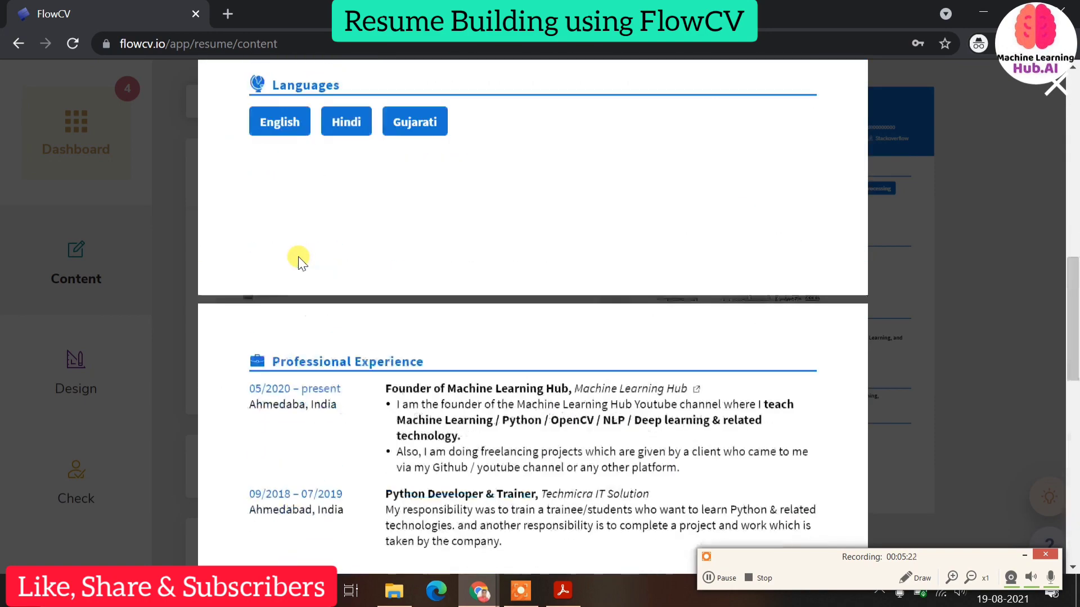
{"action": "scroll", "coordinate": [297, 257], "scroll_direction": "up", "scroll_amount": 12}
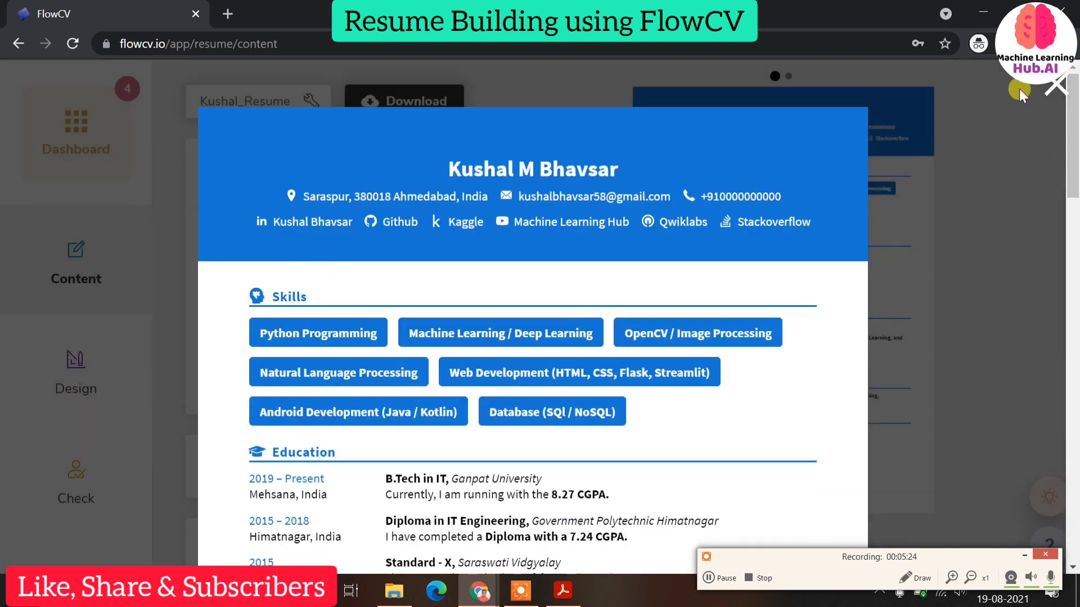
{"action": "left_click", "coordinate": [1064, 79]}
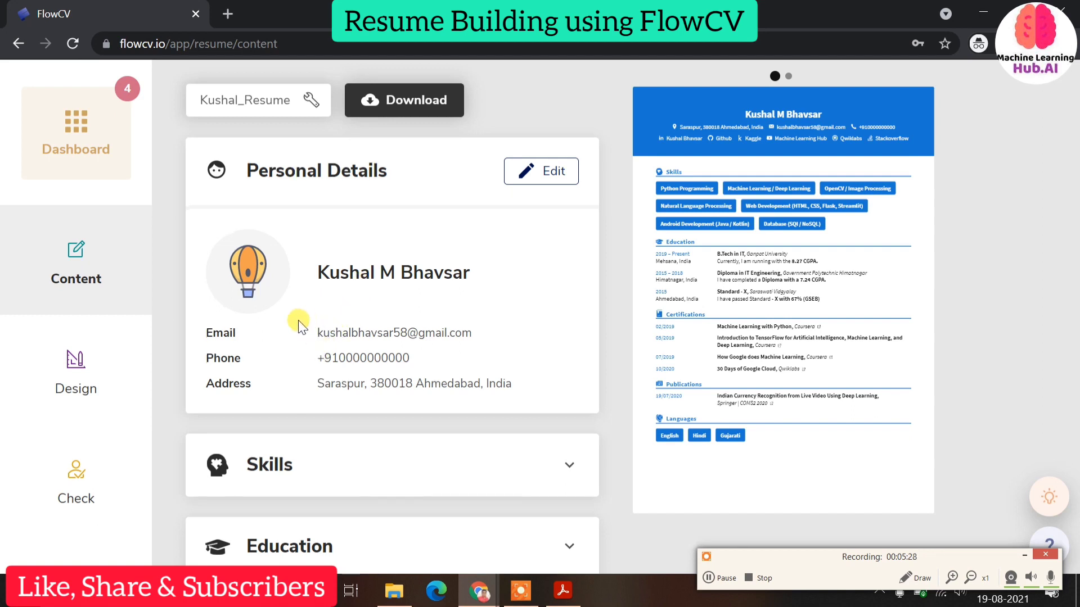
Step: Switch to the red resume's browser window, review its enlarged preview from the header to the skills, and return to the blue resume
{"action": "scroll", "coordinate": [295, 321], "scroll_direction": "down", "scroll_amount": 5}
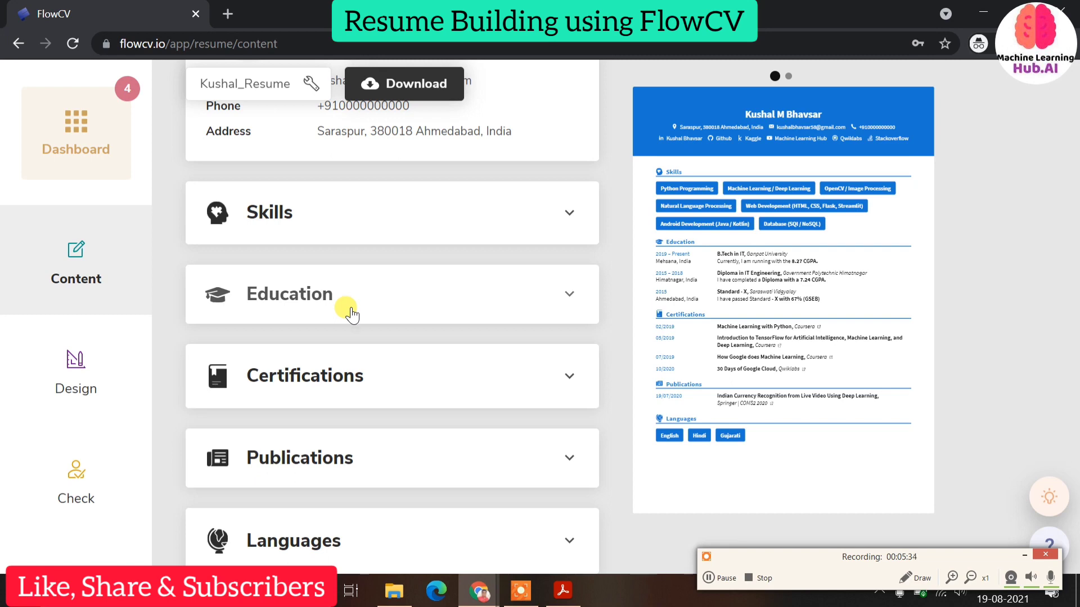
{"action": "mouse_move", "coordinate": [469, 597]}
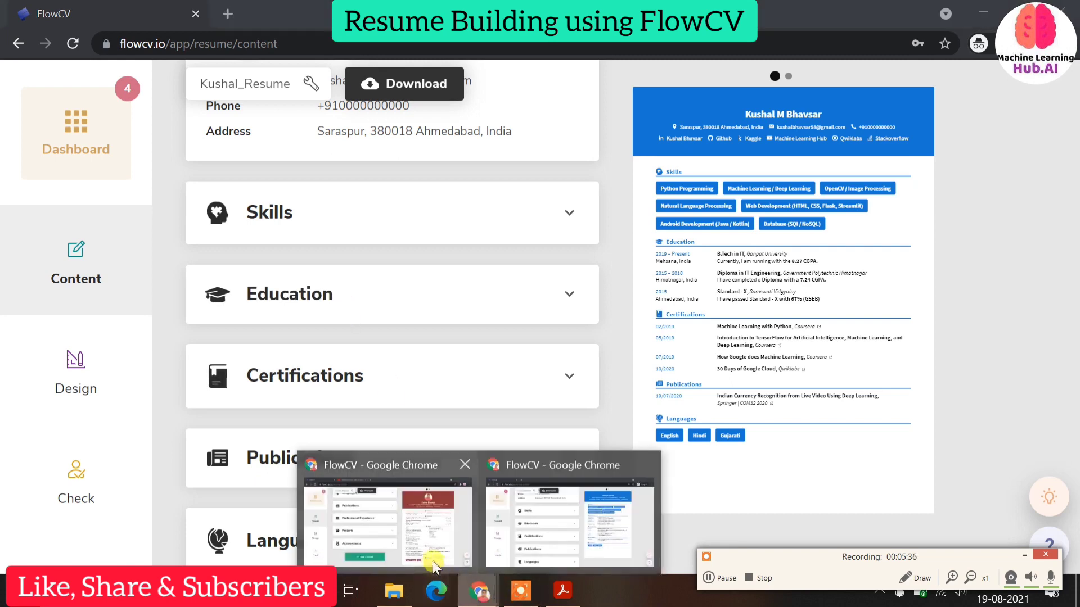
{"action": "left_click", "coordinate": [429, 557]}
{"action": "left_click", "coordinate": [737, 317]}
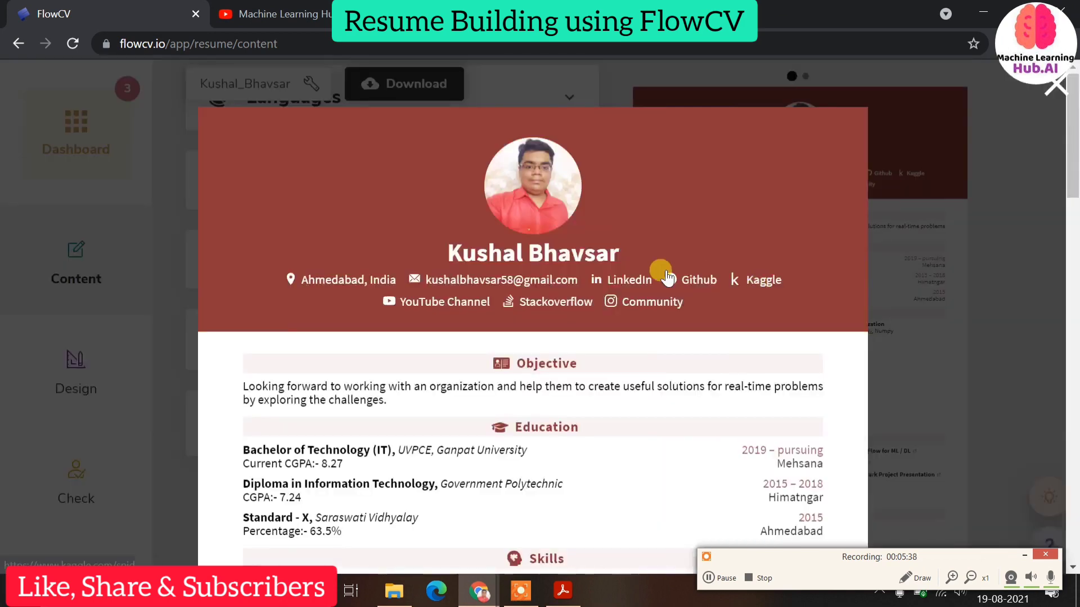
{"action": "scroll", "coordinate": [478, 287], "scroll_direction": "down", "scroll_amount": 2}
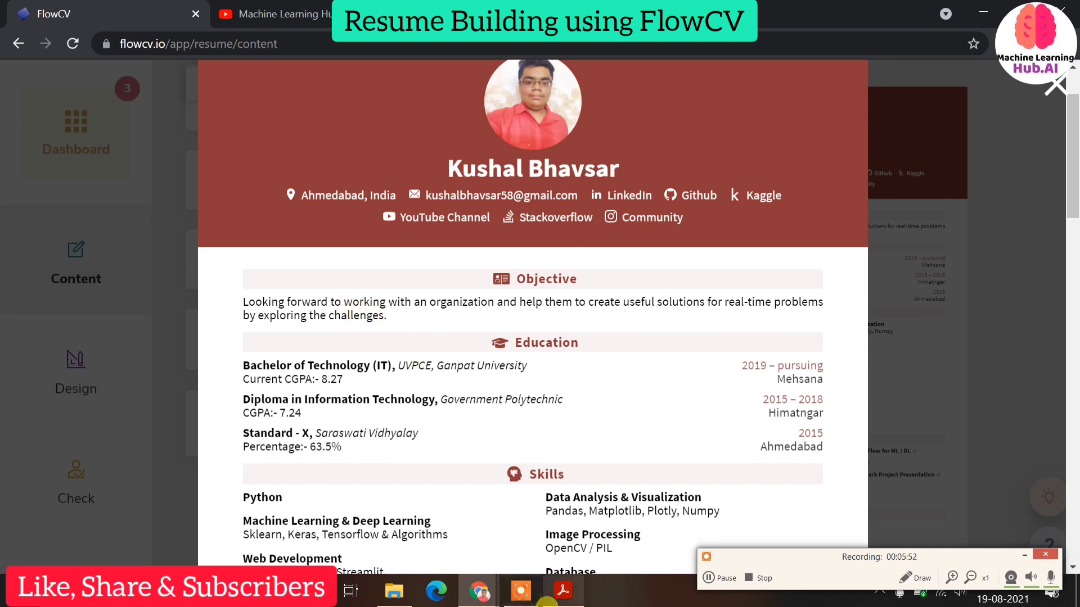
{"action": "mouse_move", "coordinate": [486, 595]}
{"action": "left_click", "coordinate": [569, 520]}
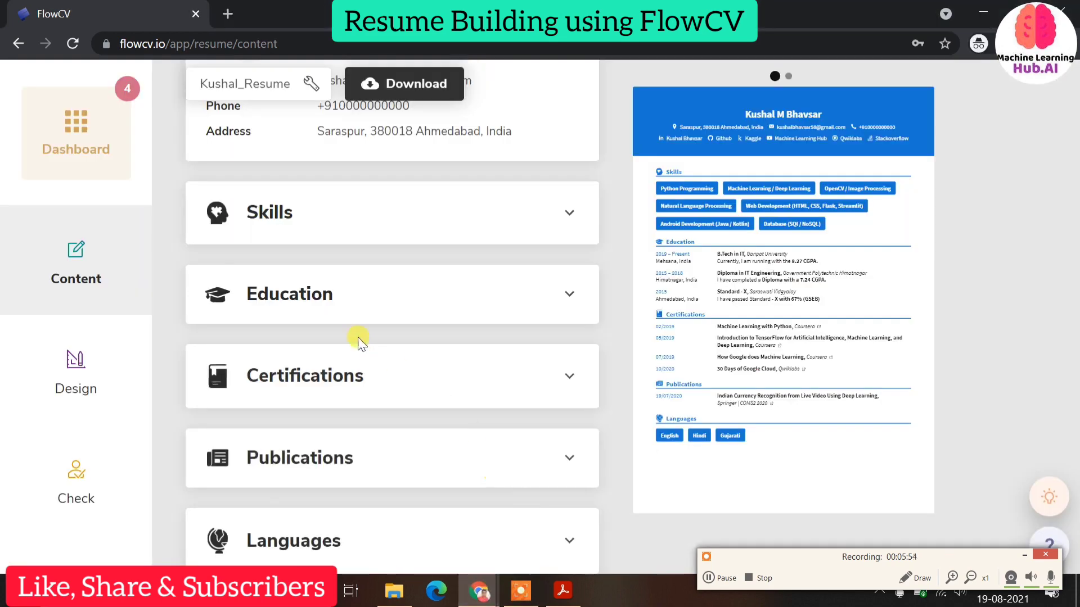
Step: Expand the Education section, start renaming its heading, and cancel the rename
{"action": "scroll", "coordinate": [352, 335], "scroll_direction": "up", "scroll_amount": 3}
{"action": "scroll", "coordinate": [394, 417], "scroll_direction": "down", "scroll_amount": 2}
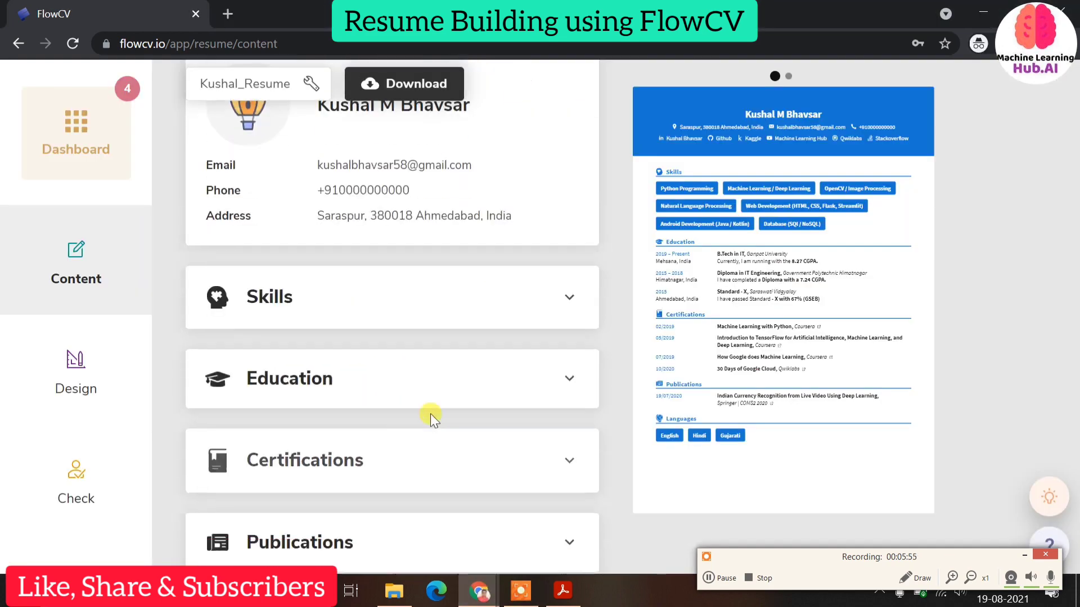
{"action": "left_click", "coordinate": [450, 378]}
{"action": "scroll", "coordinate": [366, 293], "scroll_direction": "up", "scroll_amount": 2}
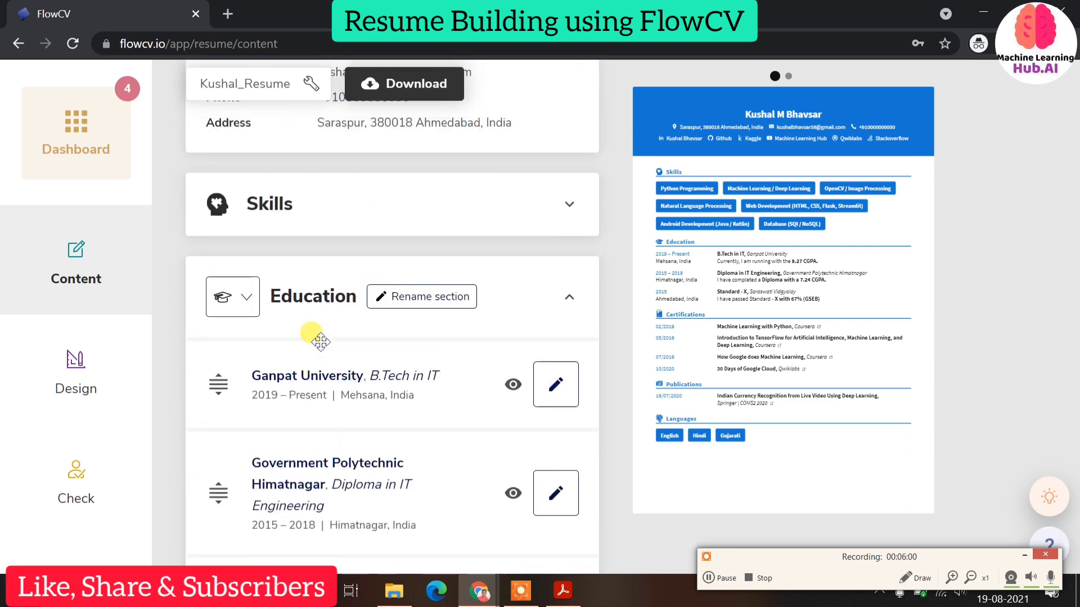
{"action": "scroll", "coordinate": [313, 337], "scroll_direction": "up", "scroll_amount": 3}
{"action": "left_click", "coordinate": [416, 377]}
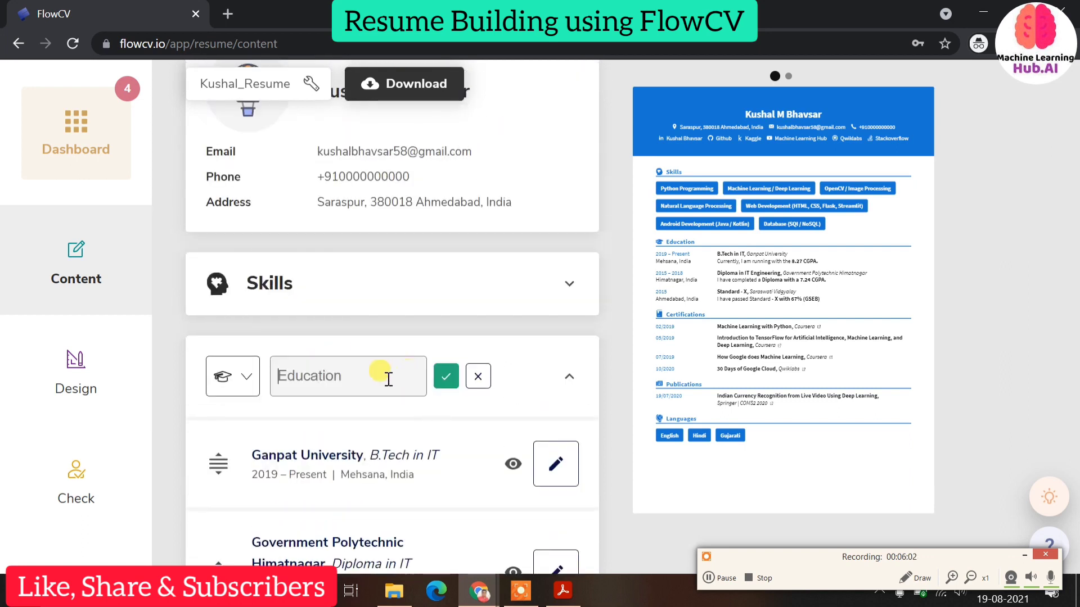
{"action": "left_click", "coordinate": [480, 376]}
Step: Open a blank education entry, examine its degree, school, city, date and description fields, and cancel it
{"action": "scroll", "coordinate": [479, 385], "scroll_direction": "down", "scroll_amount": 2}
{"action": "scroll", "coordinate": [479, 385], "scroll_direction": "down", "scroll_amount": 3}
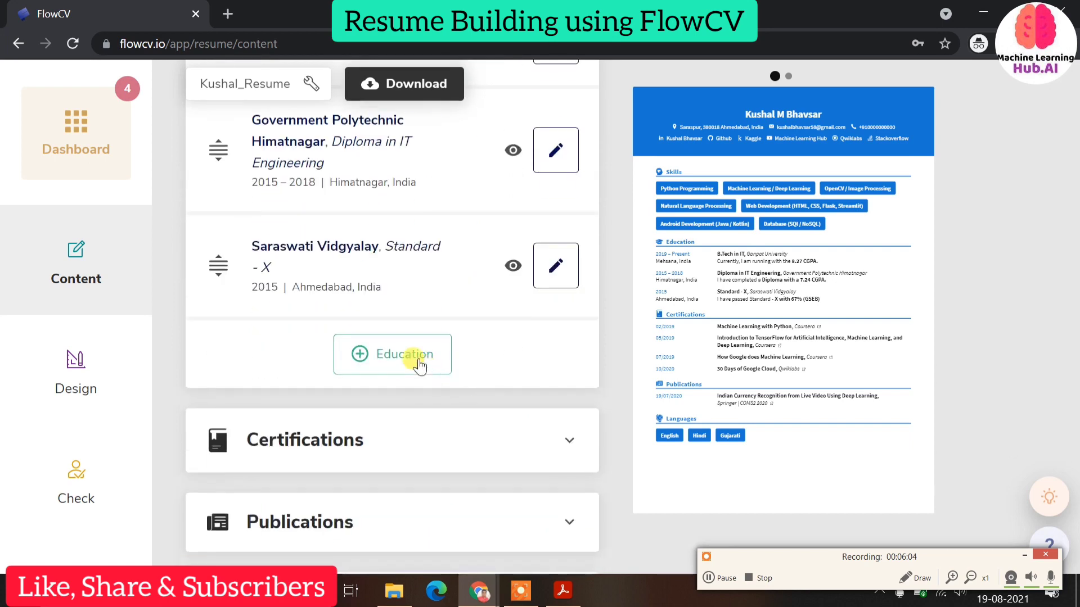
{"action": "left_click", "coordinate": [414, 425]}
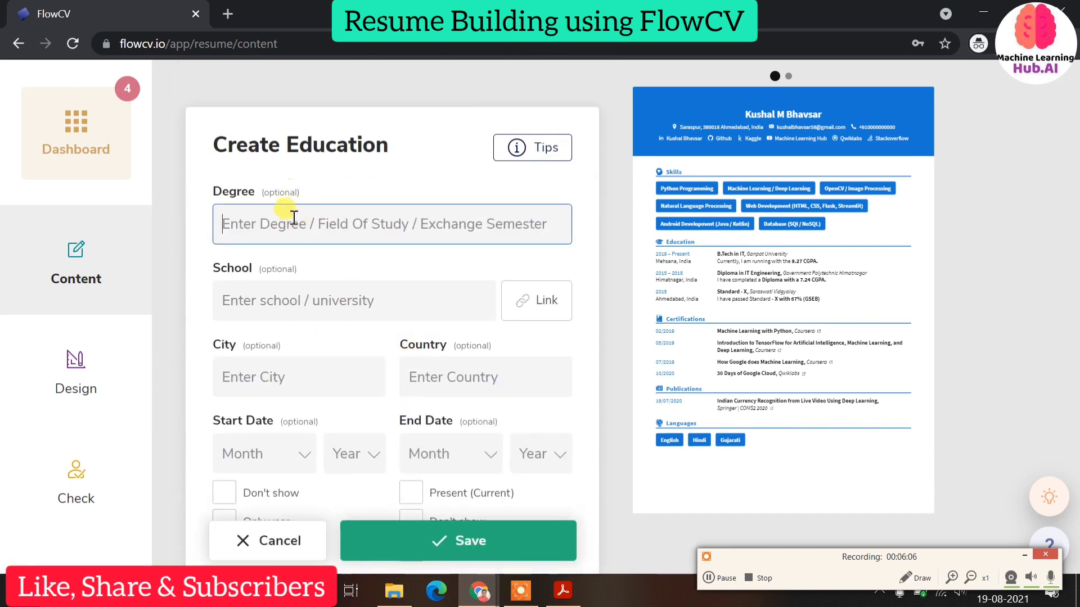
{"action": "left_click", "coordinate": [308, 297]}
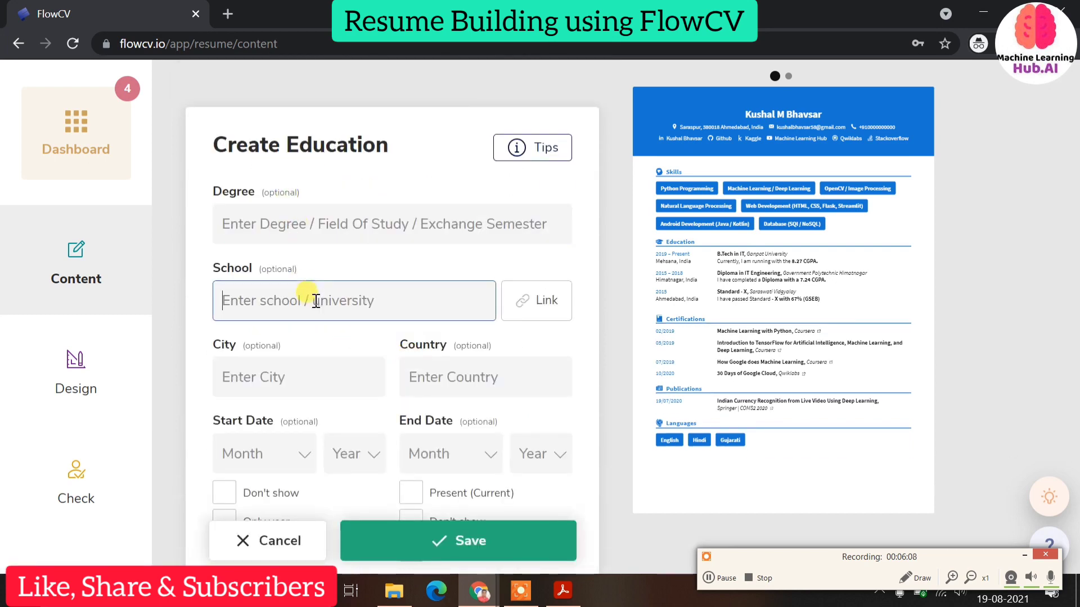
{"action": "left_click", "coordinate": [299, 221]}
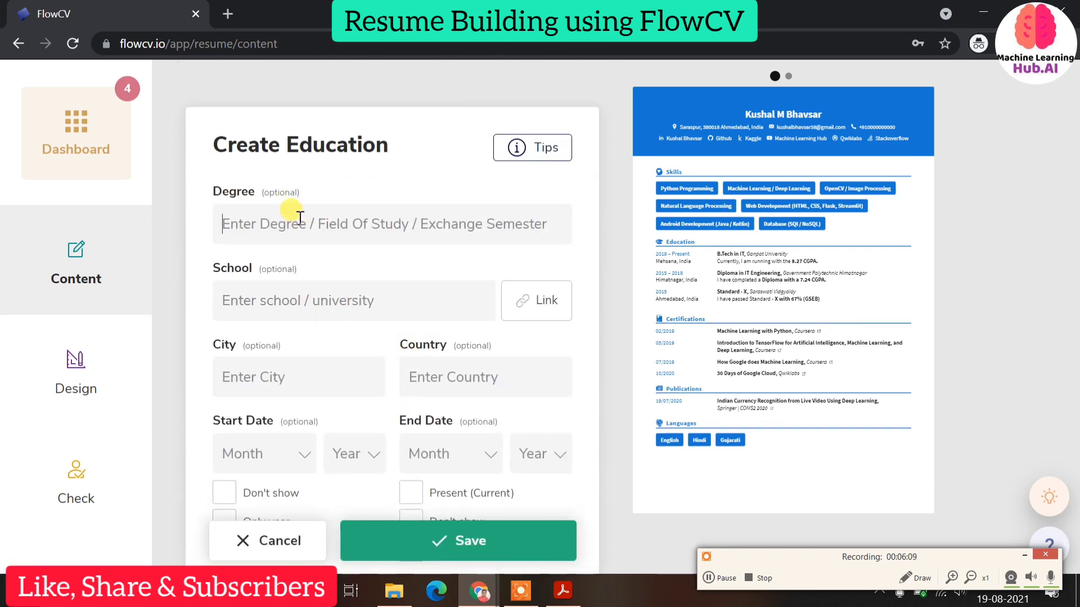
{"action": "left_click", "coordinate": [312, 302]}
{"action": "left_click", "coordinate": [296, 376]}
{"action": "scroll", "coordinate": [500, 392], "scroll_direction": "down", "scroll_amount": 2}
{"action": "scroll", "coordinate": [302, 482], "scroll_direction": "down", "scroll_amount": 4}
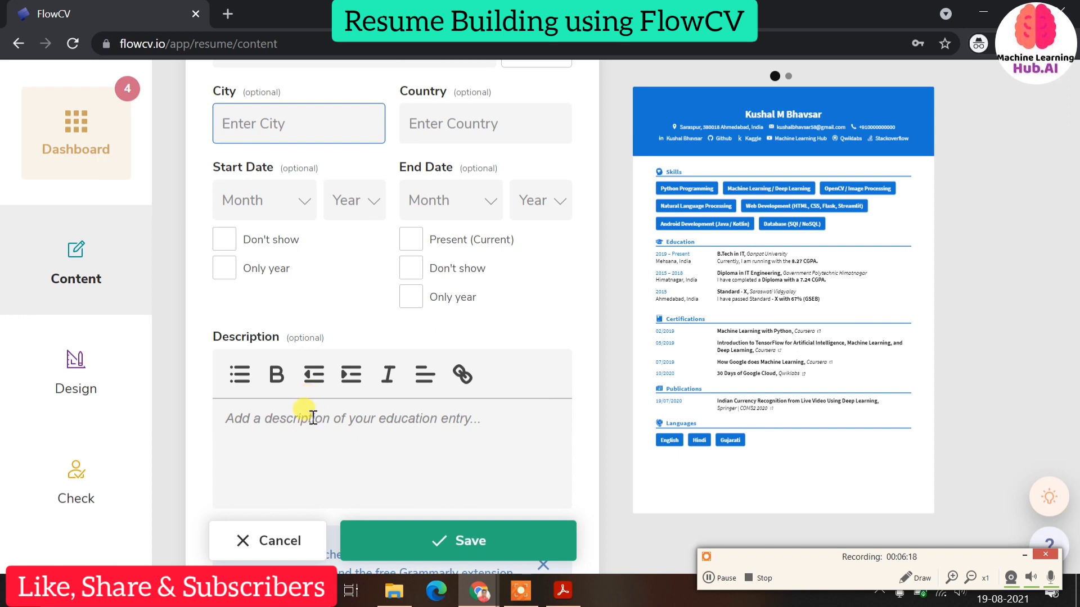
{"action": "left_click", "coordinate": [313, 417]}
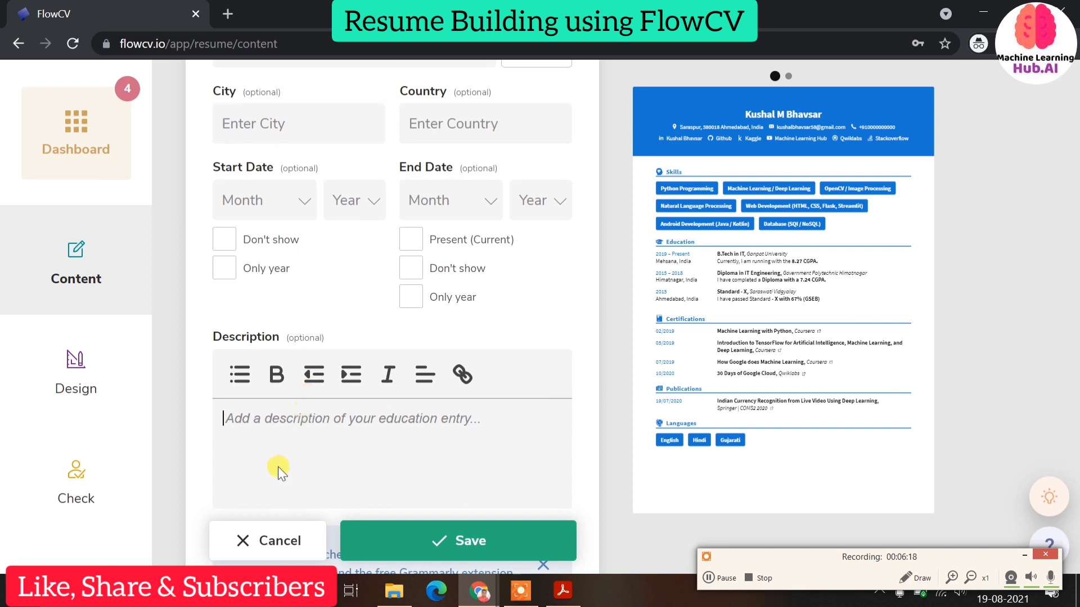
{"action": "left_click", "coordinate": [284, 541]}
Step: Enlarge the resume preview, highlight the degree entries under Education, clear the highlight, and close the preview
{"action": "left_click", "coordinate": [808, 446]}
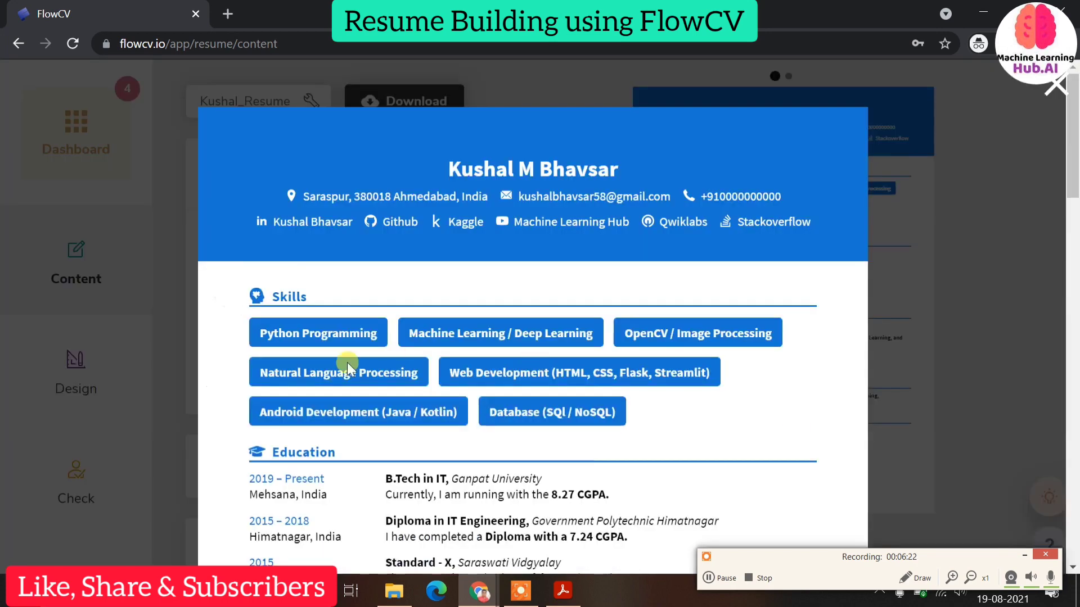
{"action": "scroll", "coordinate": [347, 368], "scroll_direction": "down", "scroll_amount": 3}
{"action": "left_click_drag", "start_coordinate": [384, 308], "coordinate": [669, 350]}
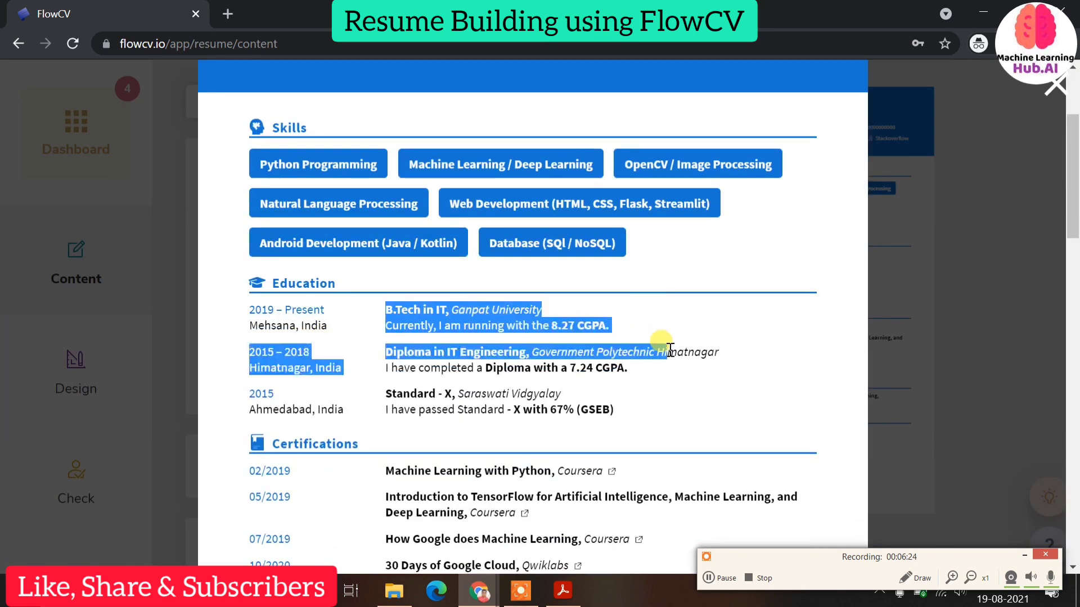
{"action": "left_click", "coordinate": [748, 196]}
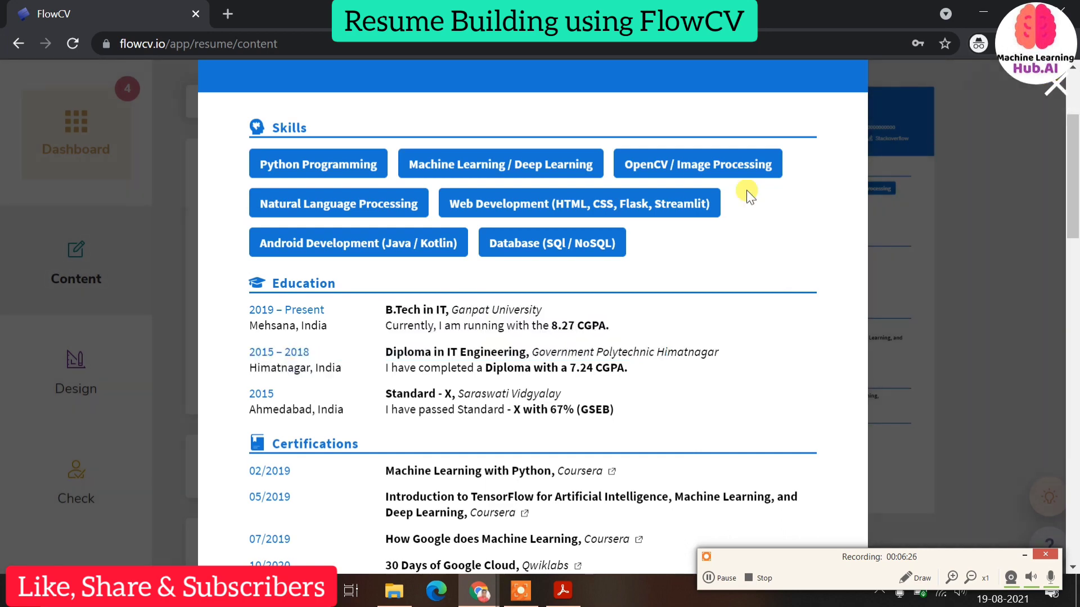
{"action": "key", "text": "Escape"}
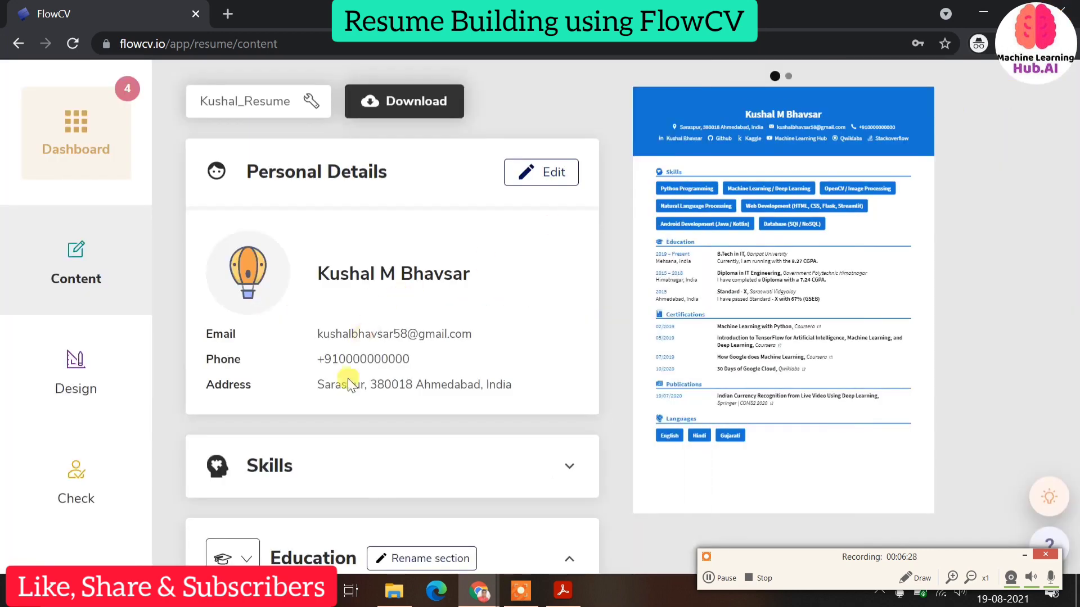
Step: Look over the remaining resume sections, review the section types available for adding content, and close the chooser without adding any
{"action": "scroll", "coordinate": [349, 384], "scroll_direction": "down", "scroll_amount": 15}
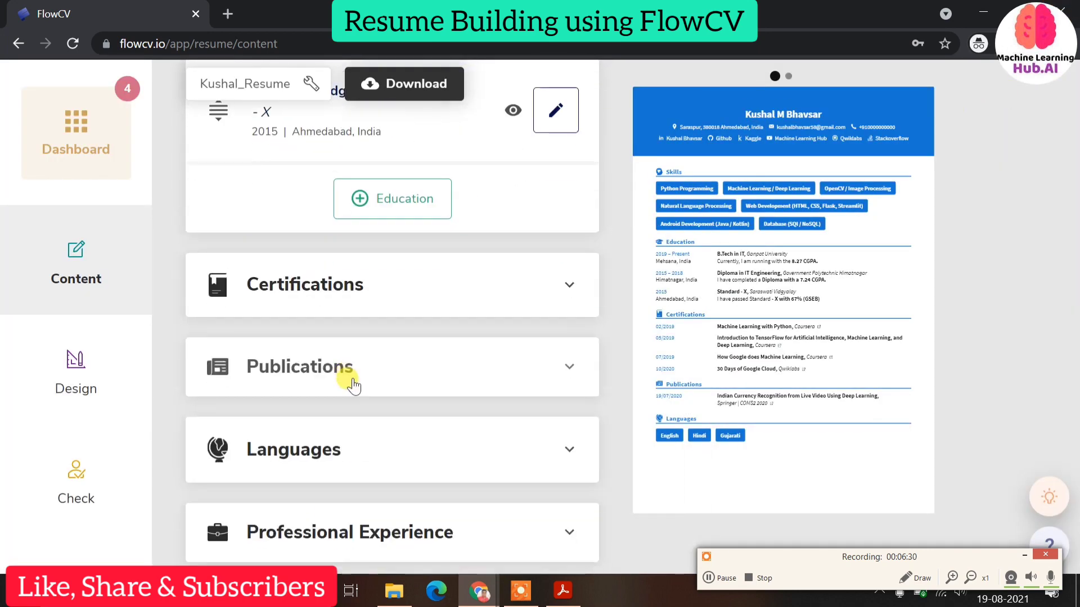
{"action": "scroll", "coordinate": [351, 349], "scroll_direction": "down", "scroll_amount": 2}
{"action": "scroll", "coordinate": [371, 309], "scroll_direction": "up", "scroll_amount": 2}
{"action": "scroll", "coordinate": [401, 305], "scroll_direction": "down", "scroll_amount": 3}
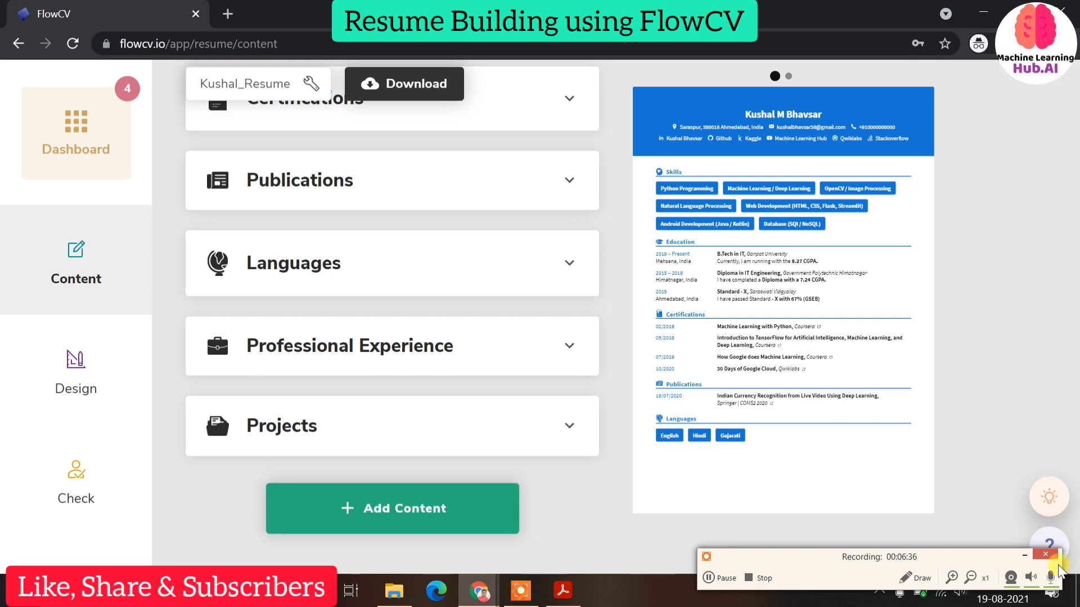
{"action": "left_click", "coordinate": [479, 501]}
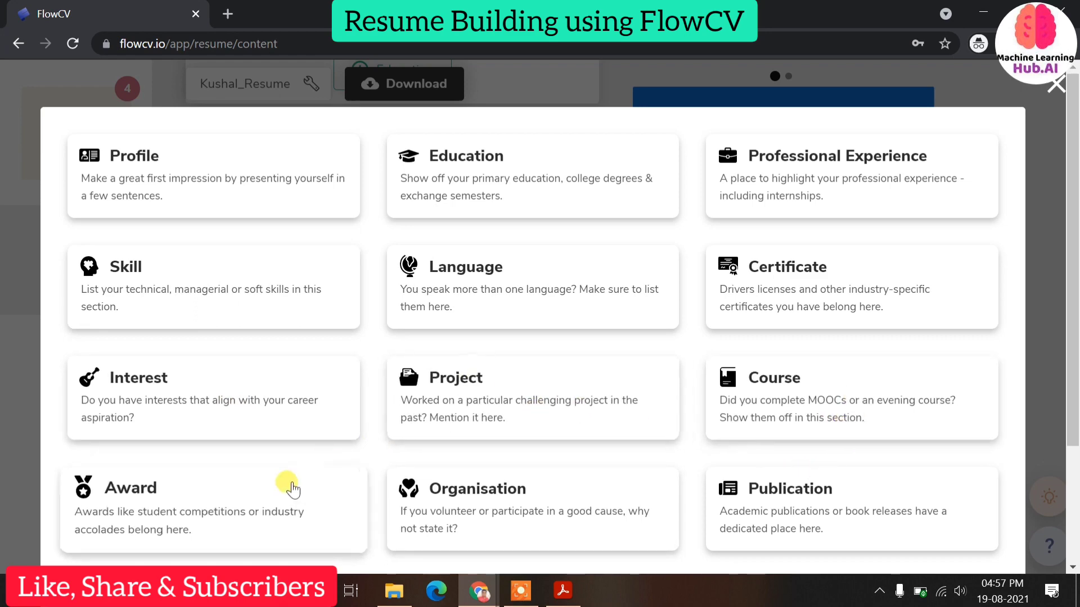
{"action": "scroll", "coordinate": [870, 438], "scroll_direction": "down", "scroll_amount": 3}
{"action": "scroll", "coordinate": [870, 394], "scroll_direction": "up", "scroll_amount": 3}
{"action": "left_click", "coordinate": [1056, 85]}
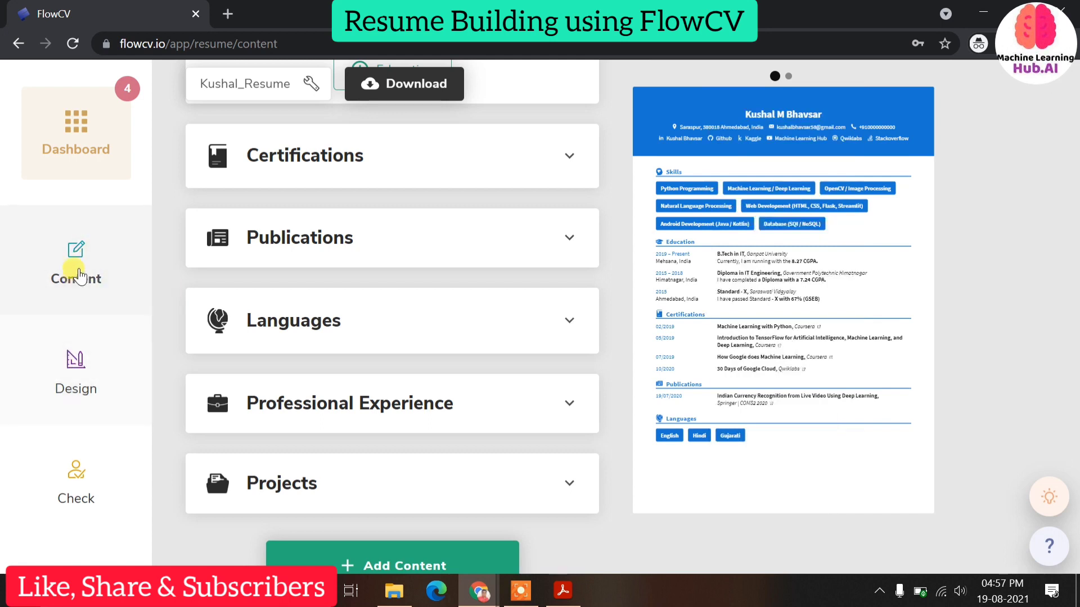
Step: Go to the resume's design settings, compare the header layouts, and choose the one with the photo to the left of the details
{"action": "left_click", "coordinate": [101, 364]}
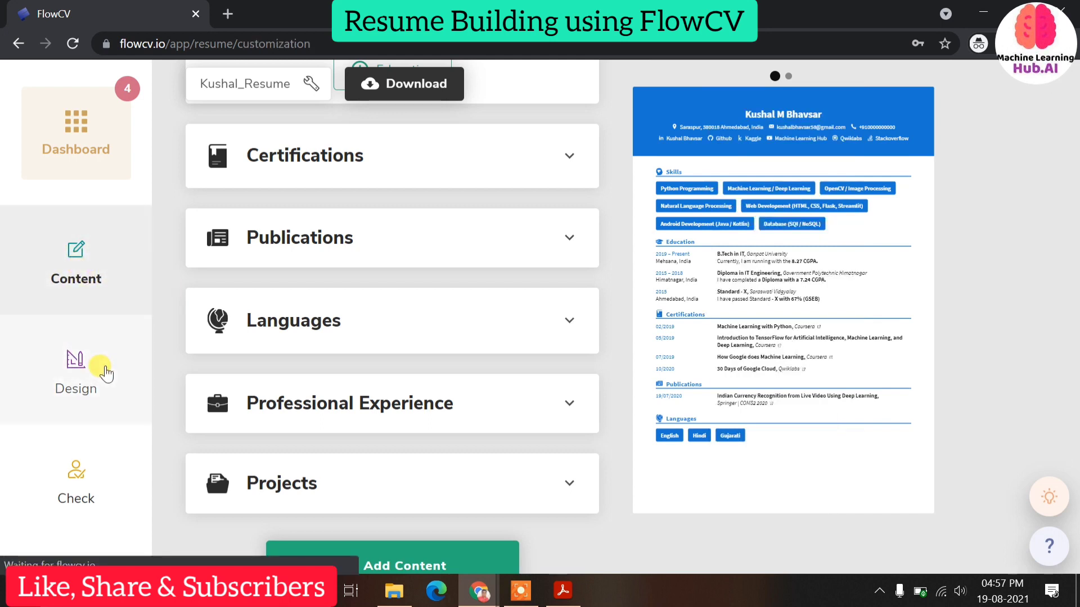
{"action": "scroll", "coordinate": [214, 369], "scroll_direction": "down", "scroll_amount": 2}
{"action": "scroll", "coordinate": [214, 369], "scroll_direction": "up", "scroll_amount": 2}
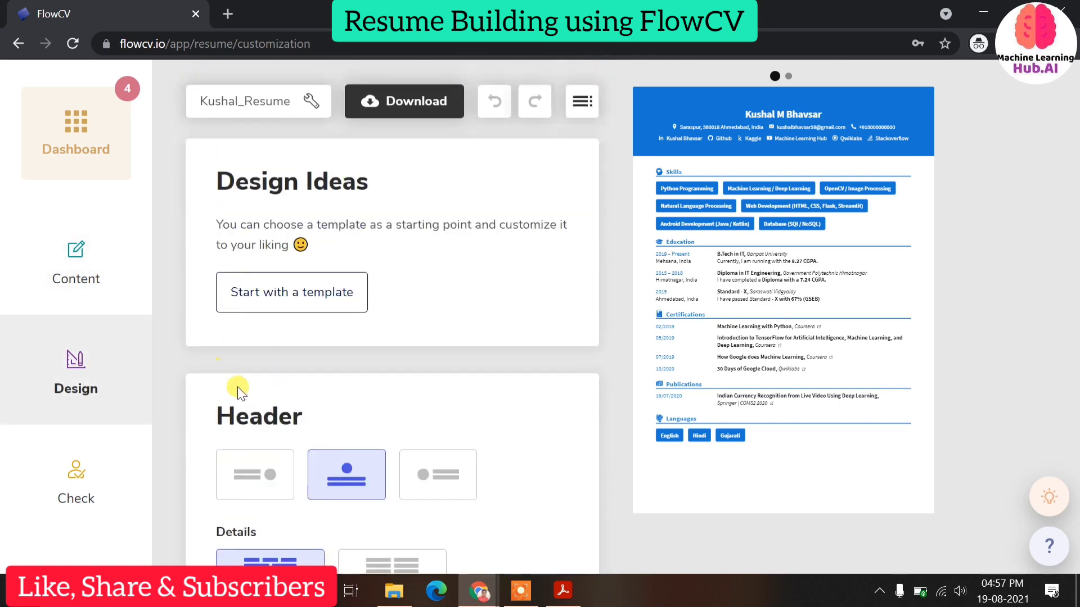
{"action": "scroll", "coordinate": [236, 386], "scroll_direction": "down", "scroll_amount": 3}
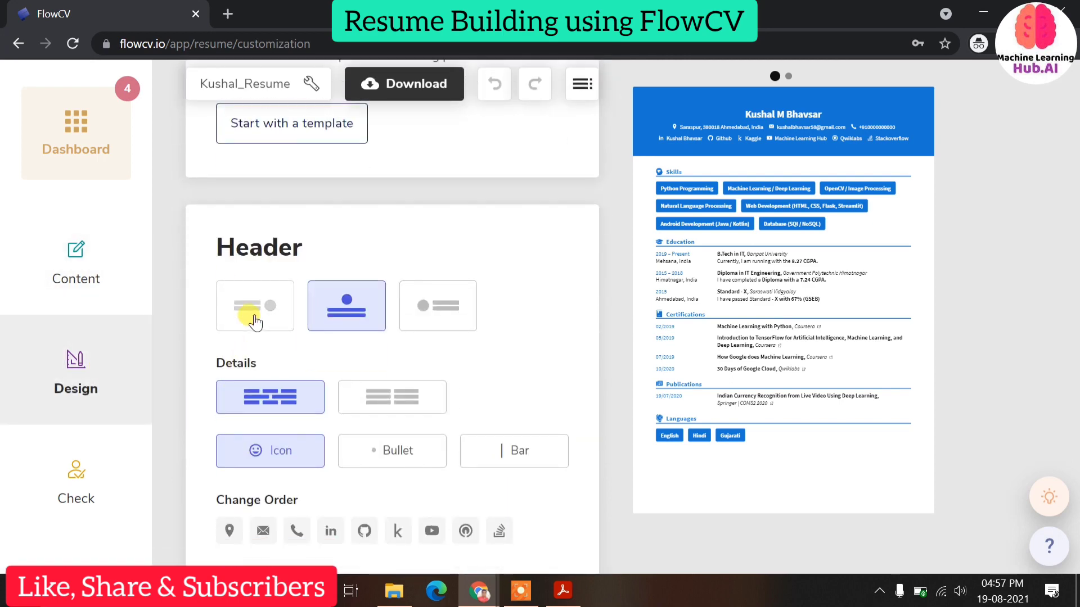
{"action": "left_click", "coordinate": [254, 321]}
{"action": "left_click", "coordinate": [345, 316]}
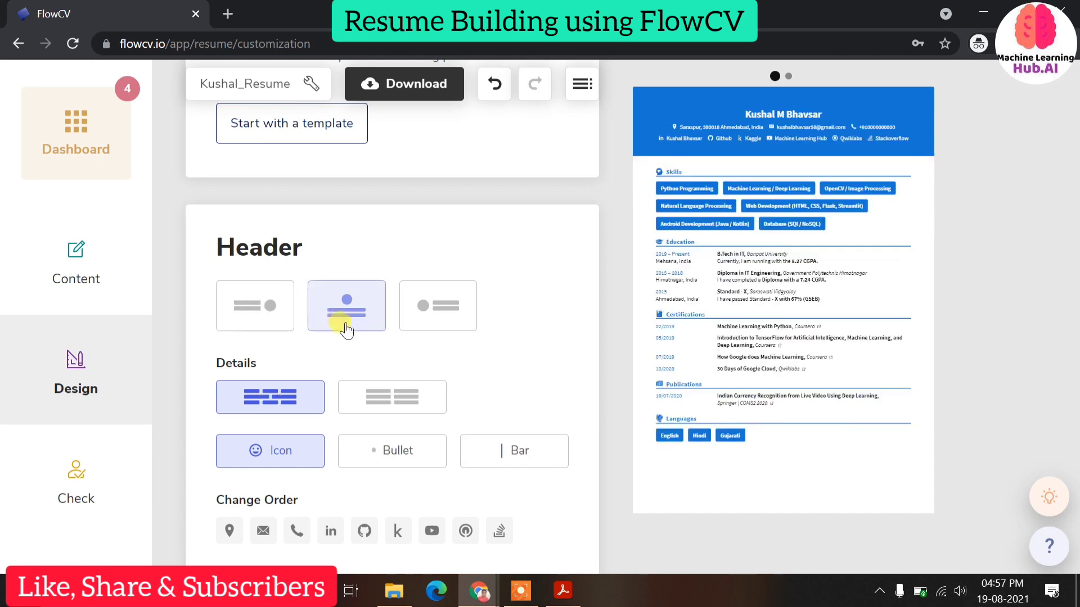
{"action": "left_click", "coordinate": [433, 321]}
Step: Compare the arrangements for the header details and choose the one that flows them across wrapped rows
{"action": "left_click", "coordinate": [387, 400]}
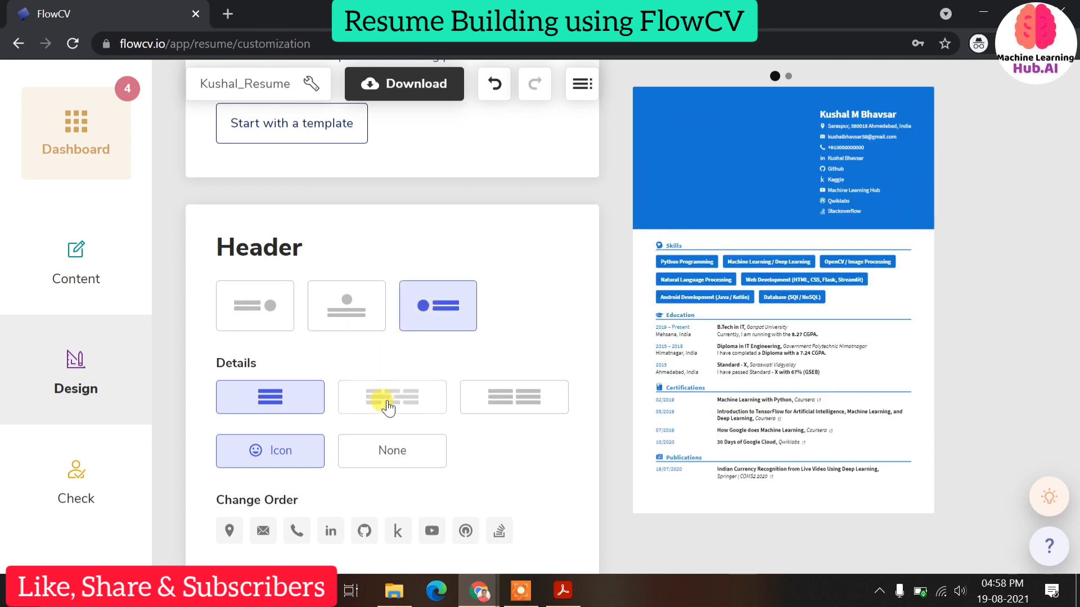
{"action": "left_click", "coordinate": [490, 413]}
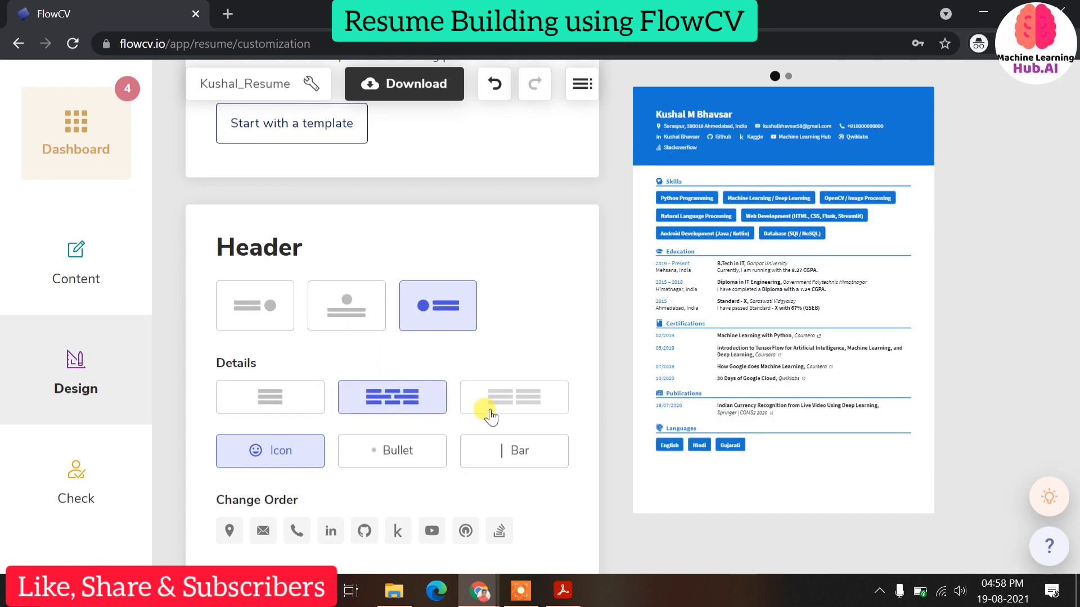
{"action": "left_click", "coordinate": [372, 406]}
{"action": "left_click", "coordinate": [282, 408]}
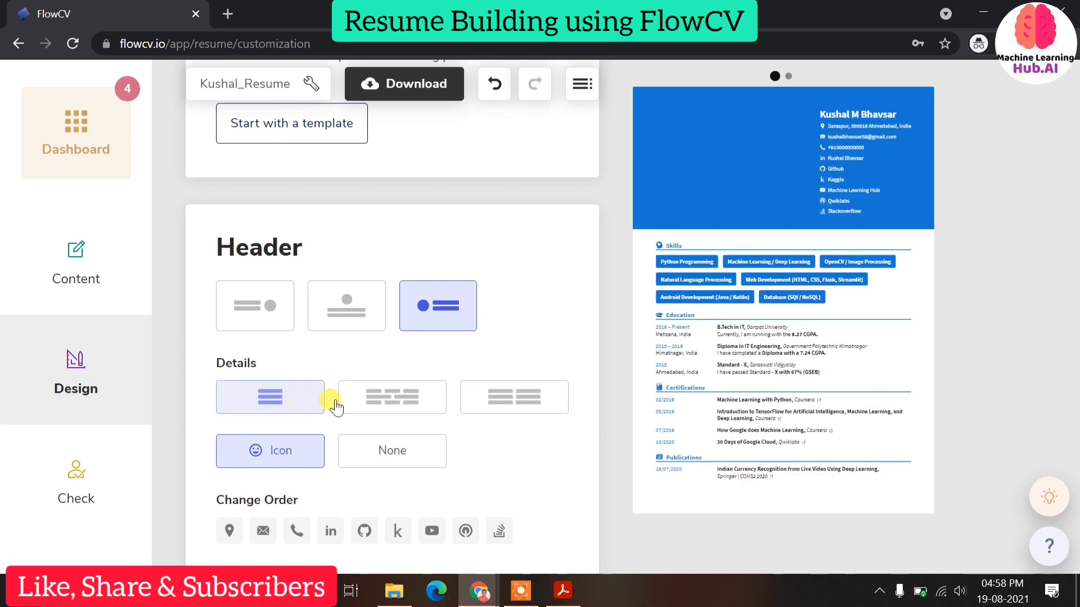
{"action": "left_click", "coordinate": [373, 396]}
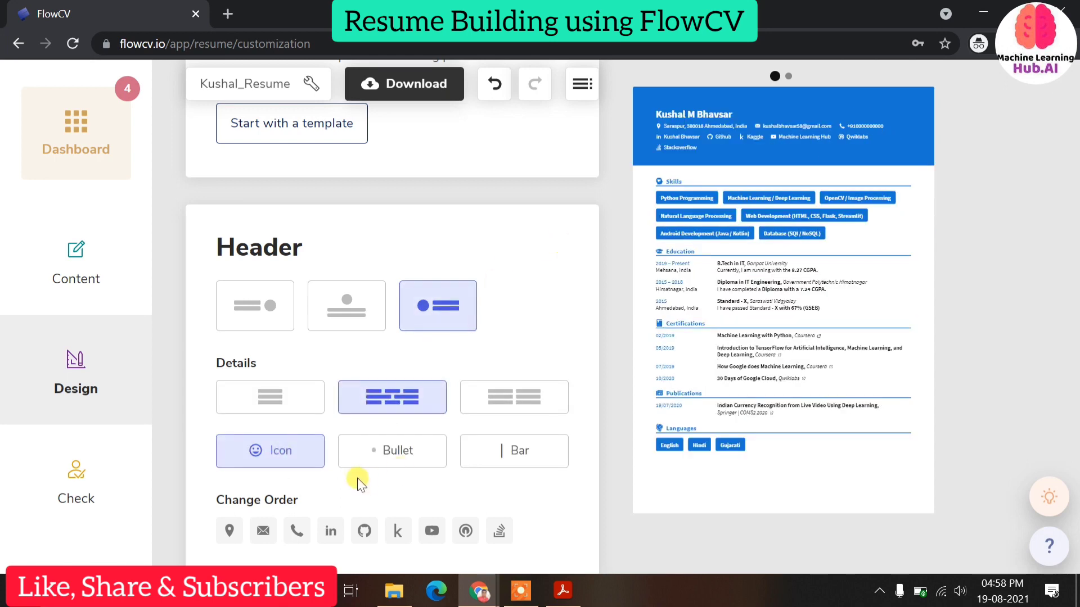
Step: Try the Bullet and Bar styles for the header details, return to Icon, and check the header in the enlarged preview
{"action": "left_click", "coordinate": [365, 450]}
{"action": "left_click", "coordinate": [478, 450]}
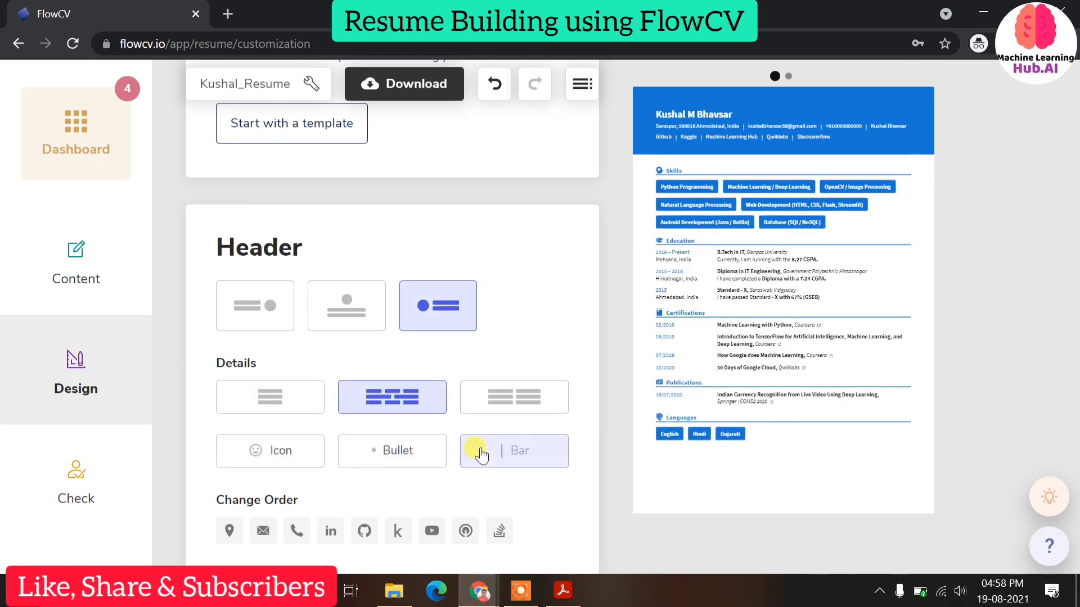
{"action": "left_click", "coordinate": [393, 453]}
{"action": "left_click", "coordinate": [262, 448]}
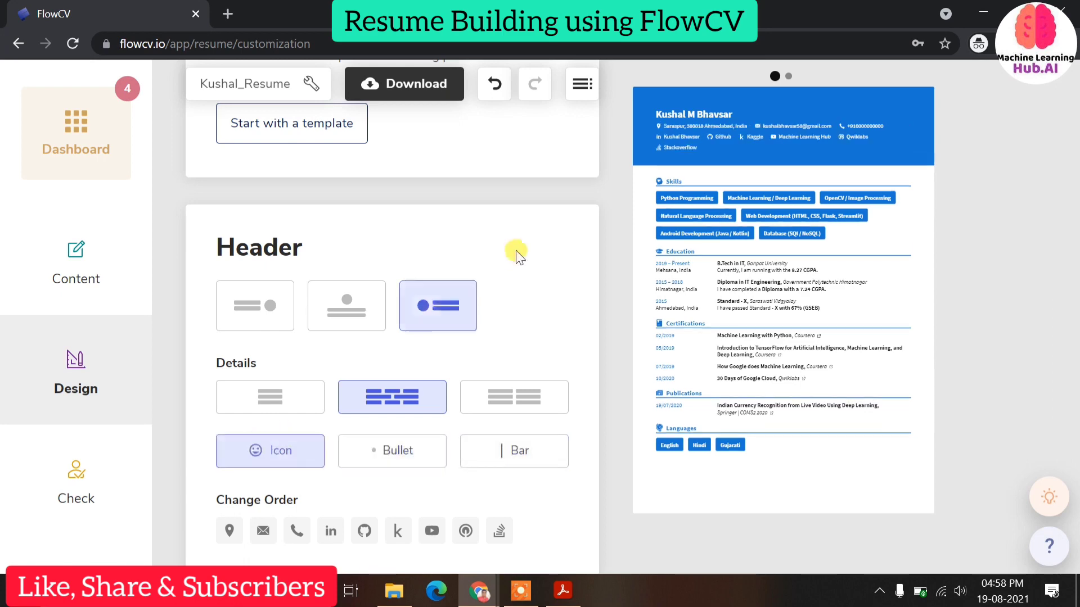
{"action": "left_click", "coordinate": [715, 200]}
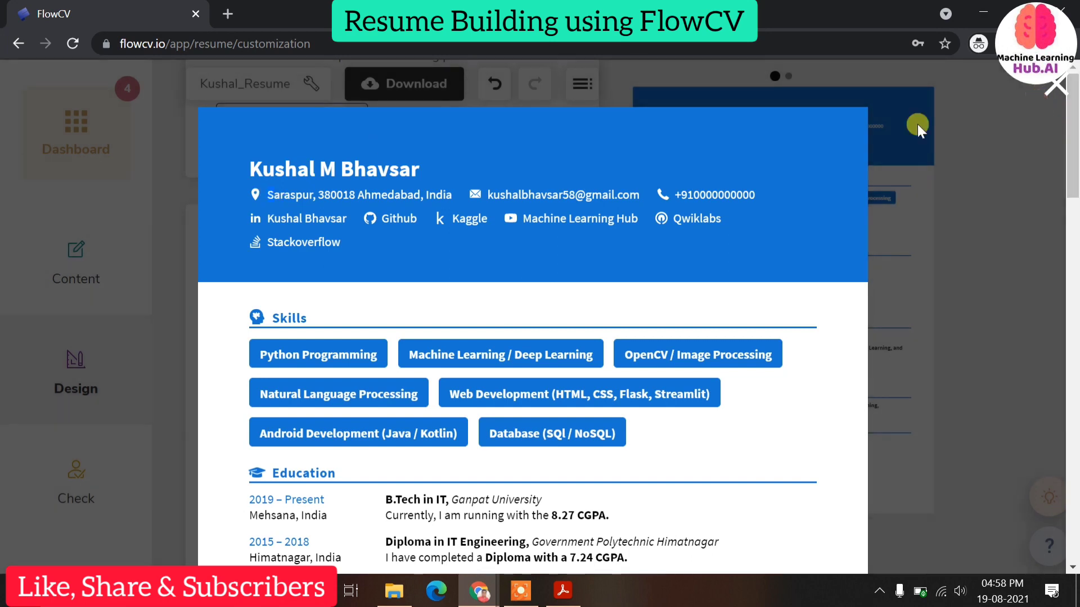
{"action": "left_click", "coordinate": [917, 123]}
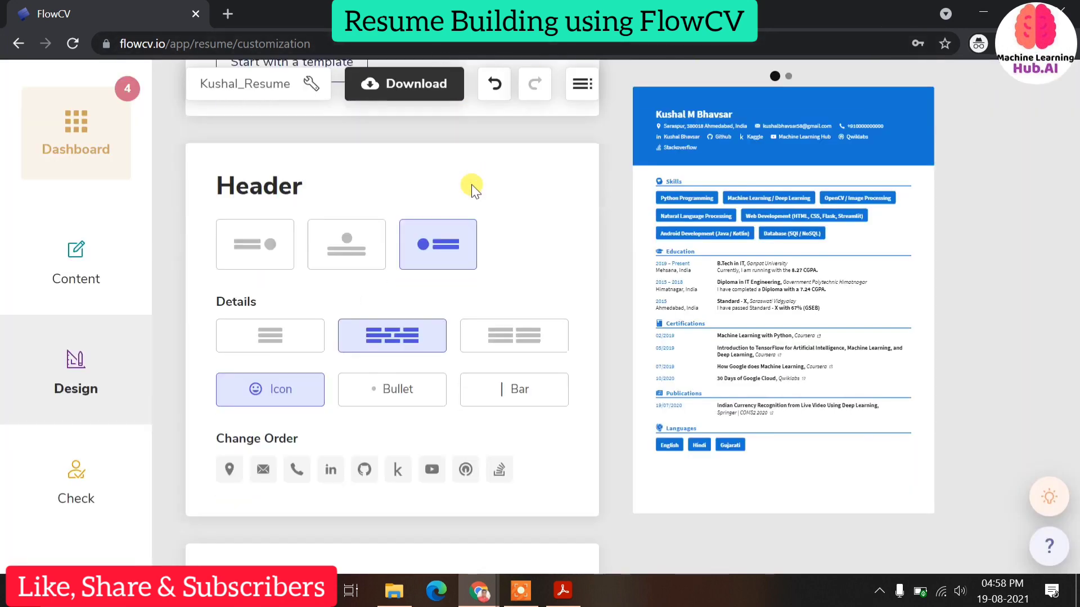
Step: Compare the name sizes from XS to XL and set the name size to M
{"action": "scroll", "coordinate": [316, 222], "scroll_direction": "down", "scroll_amount": 7}
{"action": "left_click", "coordinate": [325, 220]}
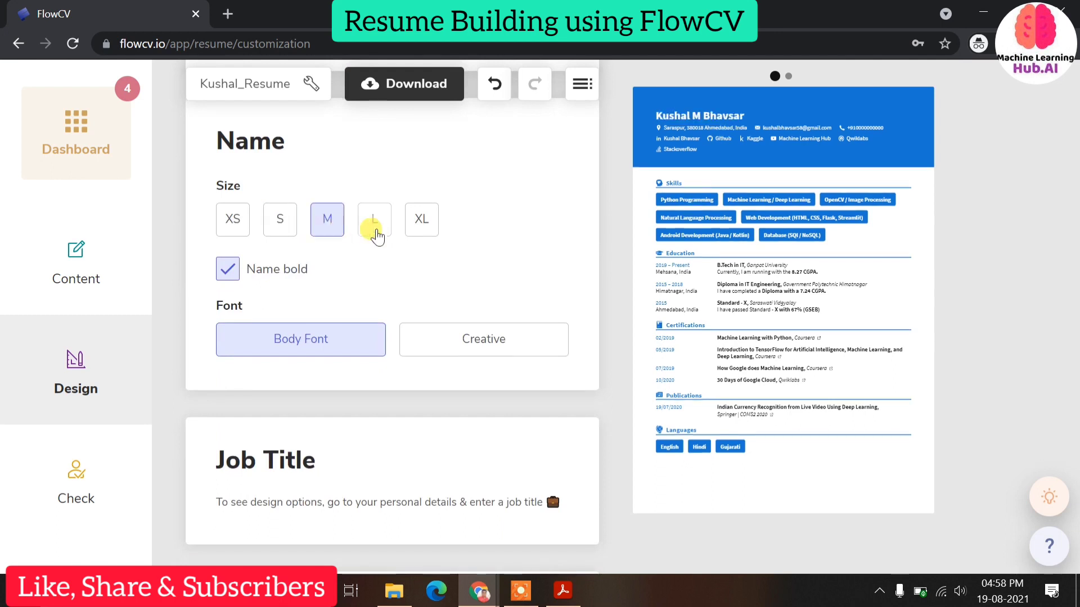
{"action": "left_click", "coordinate": [373, 225]}
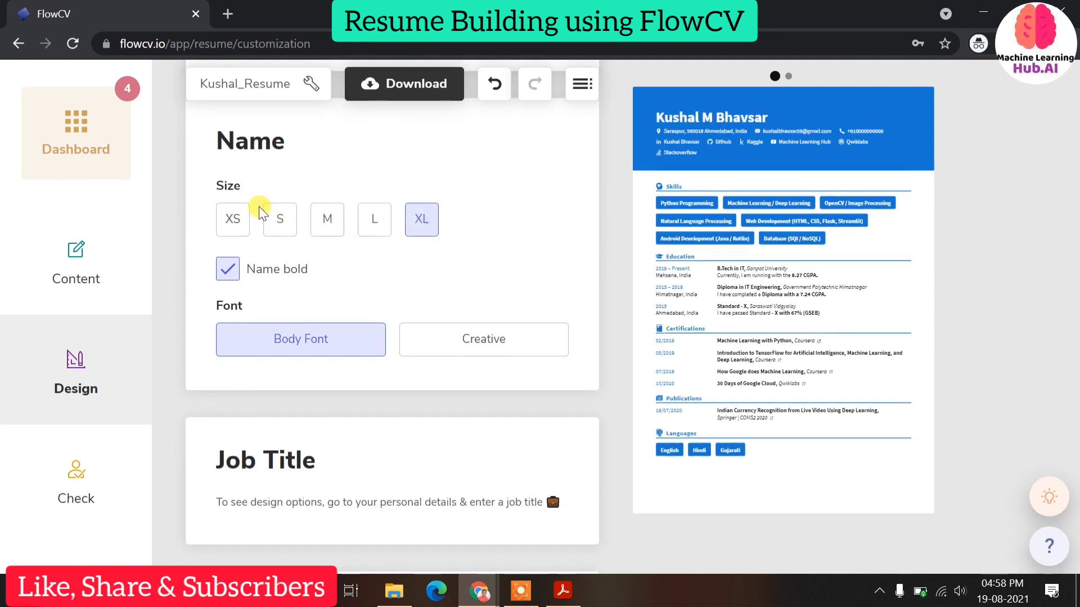
{"action": "left_click", "coordinate": [244, 217]}
{"action": "left_click", "coordinate": [292, 222]}
{"action": "left_click", "coordinate": [325, 220]}
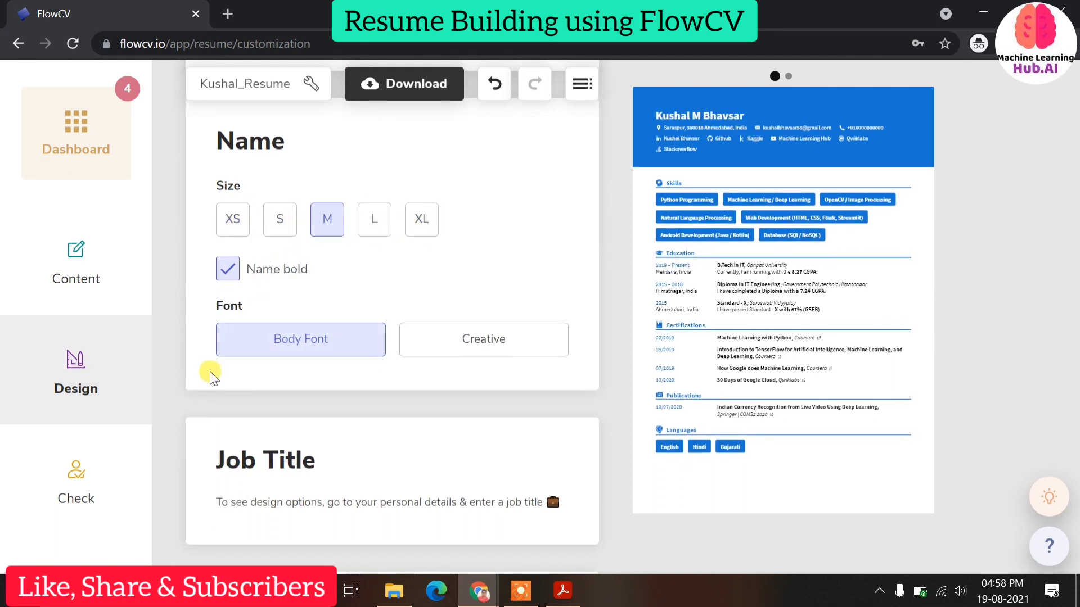
Step: Examine the Job Title, Photo and Heading design settings, highlighting the note on how to enable the job title options
{"action": "scroll", "coordinate": [210, 371], "scroll_direction": "down", "scroll_amount": 5}
{"action": "scroll", "coordinate": [403, 281], "scroll_direction": "down", "scroll_amount": 4}
{"action": "scroll", "coordinate": [357, 198], "scroll_direction": "up", "scroll_amount": 6}
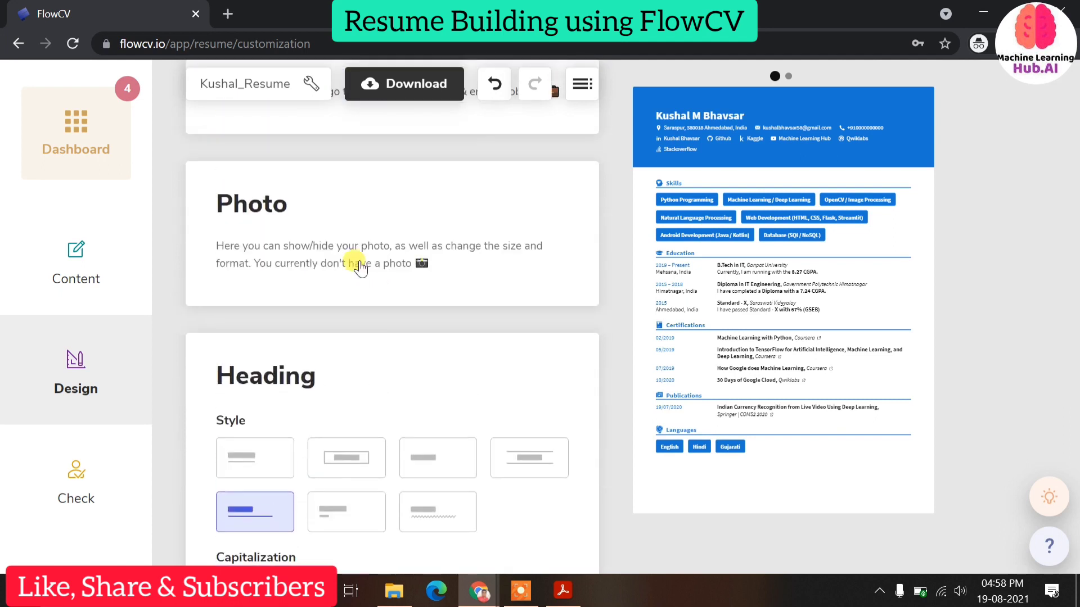
{"action": "left_click_drag", "start_coordinate": [229, 300], "coordinate": [559, 334]}
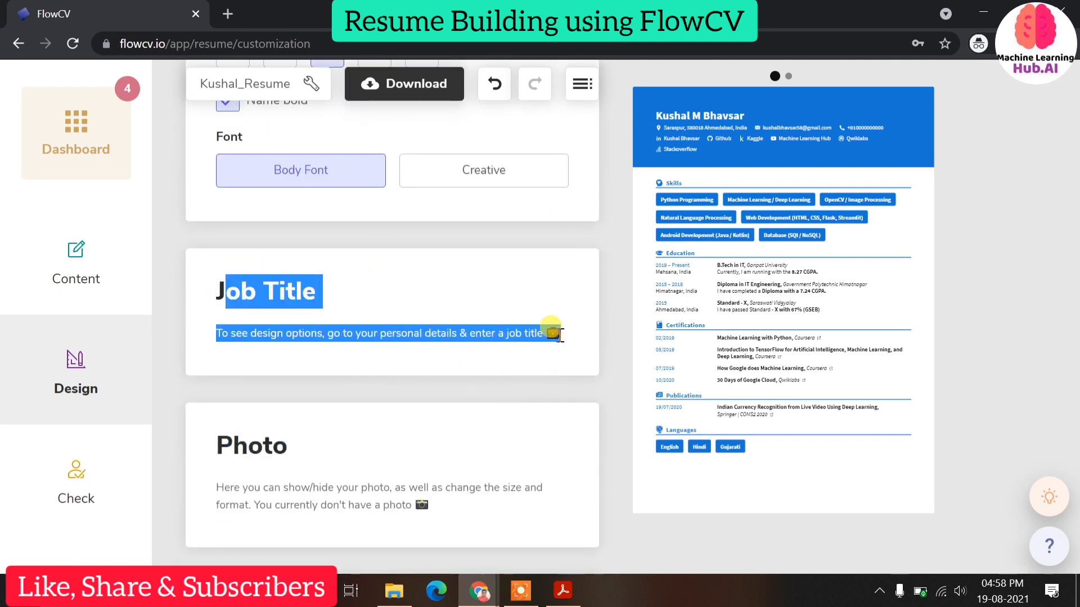
{"action": "scroll", "coordinate": [485, 367], "scroll_direction": "down", "scroll_amount": 5}
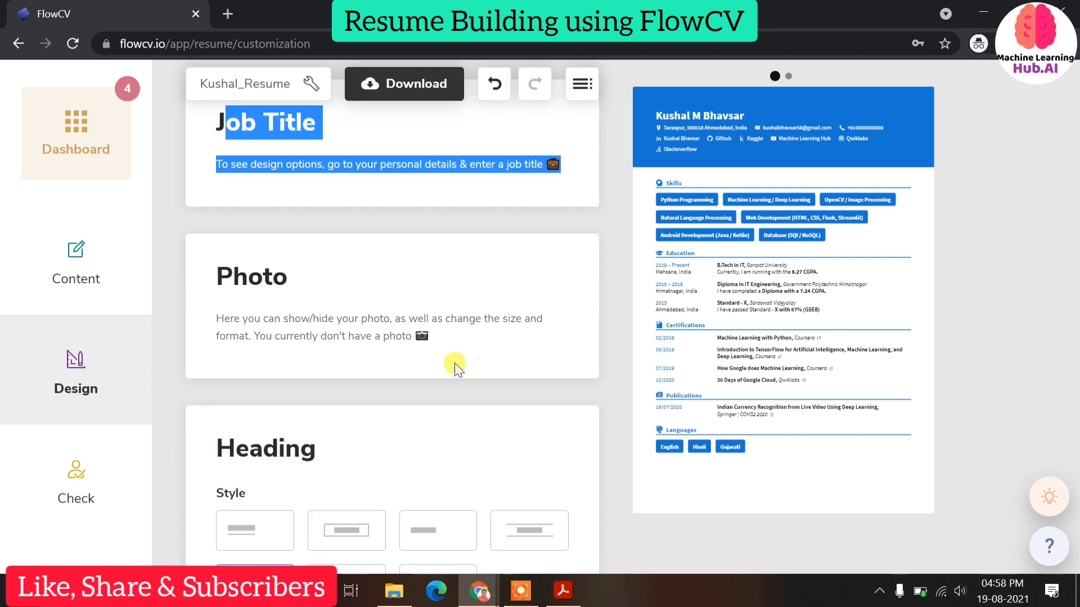
Step: Compare several heading styles, choose the centered boxed style, and check it in the enlarged preview
{"action": "scroll", "coordinate": [438, 368], "scroll_direction": "down", "scroll_amount": 2}
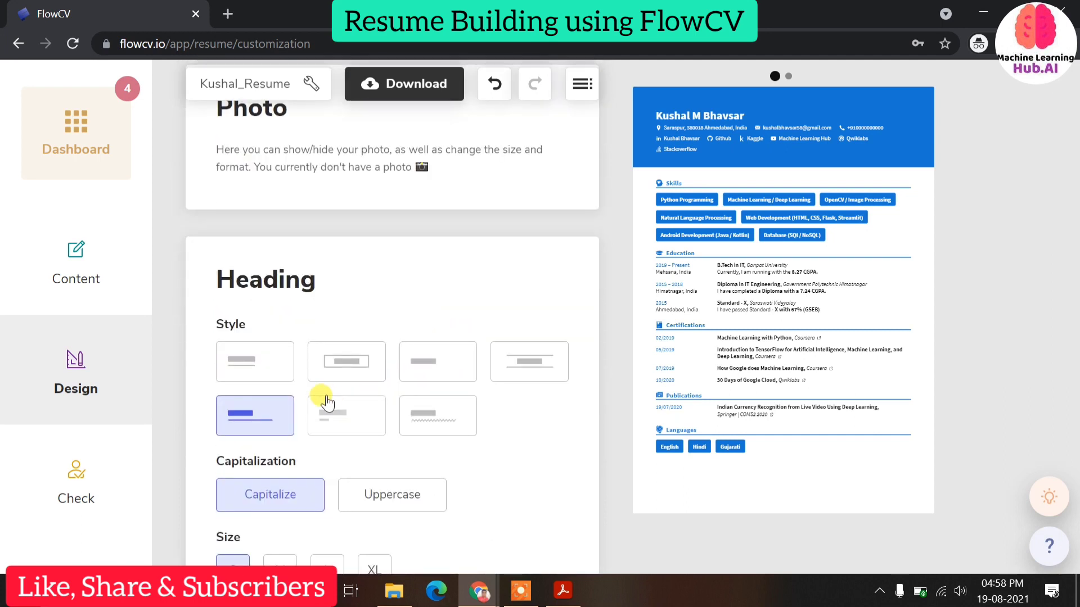
{"action": "left_click", "coordinate": [241, 359]}
{"action": "left_click", "coordinate": [351, 370]}
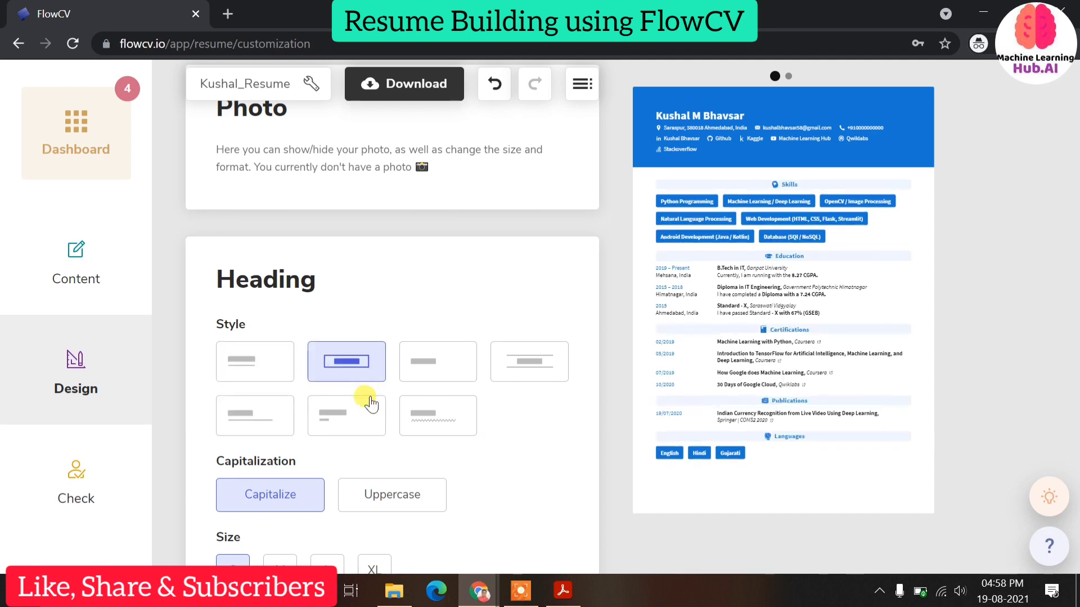
{"action": "left_click", "coordinate": [371, 403]}
{"action": "left_click", "coordinate": [351, 368]}
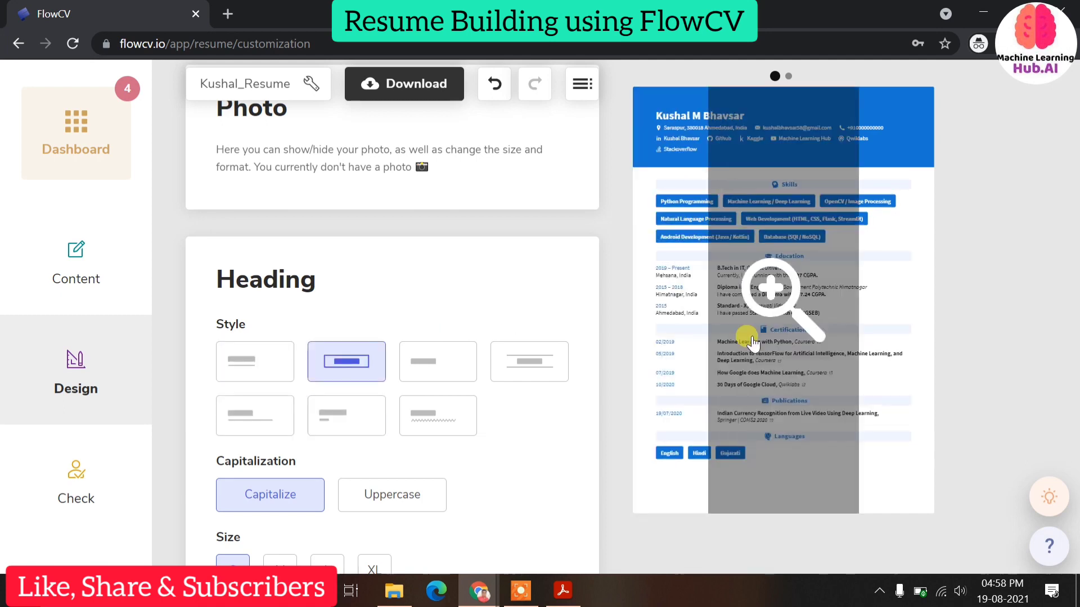
{"action": "left_click", "coordinate": [809, 321]}
{"action": "scroll", "coordinate": [815, 236], "scroll_direction": "down", "scroll_amount": 4}
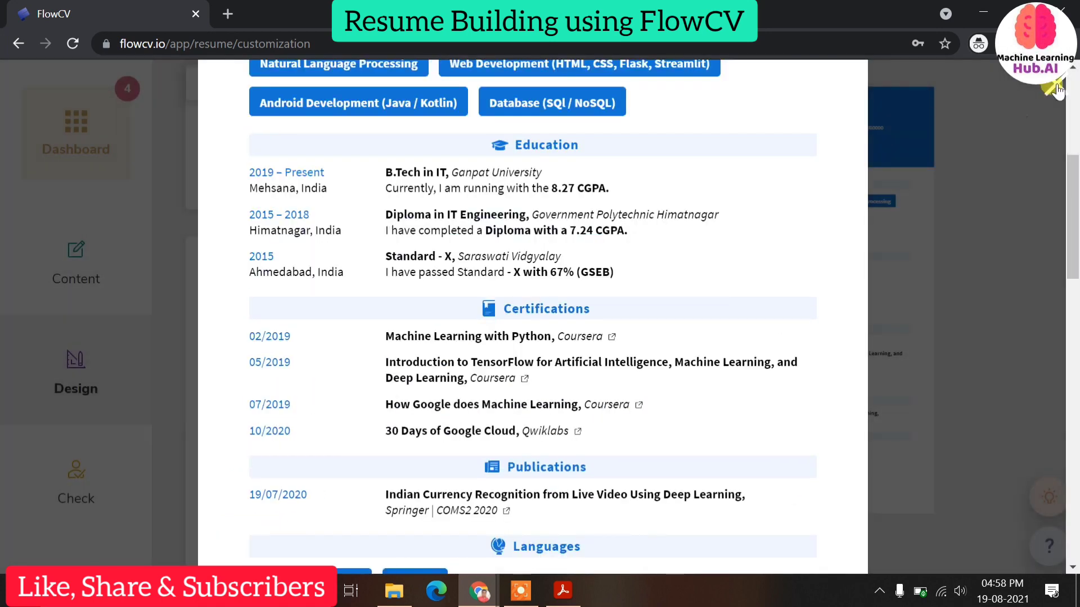
{"action": "left_click", "coordinate": [881, 219]}
Step: Examine the heading size and icon options and the Spacing settings for font size, line height, margins and entries
{"action": "scroll", "coordinate": [441, 305], "scroll_direction": "down", "scroll_amount": 7}
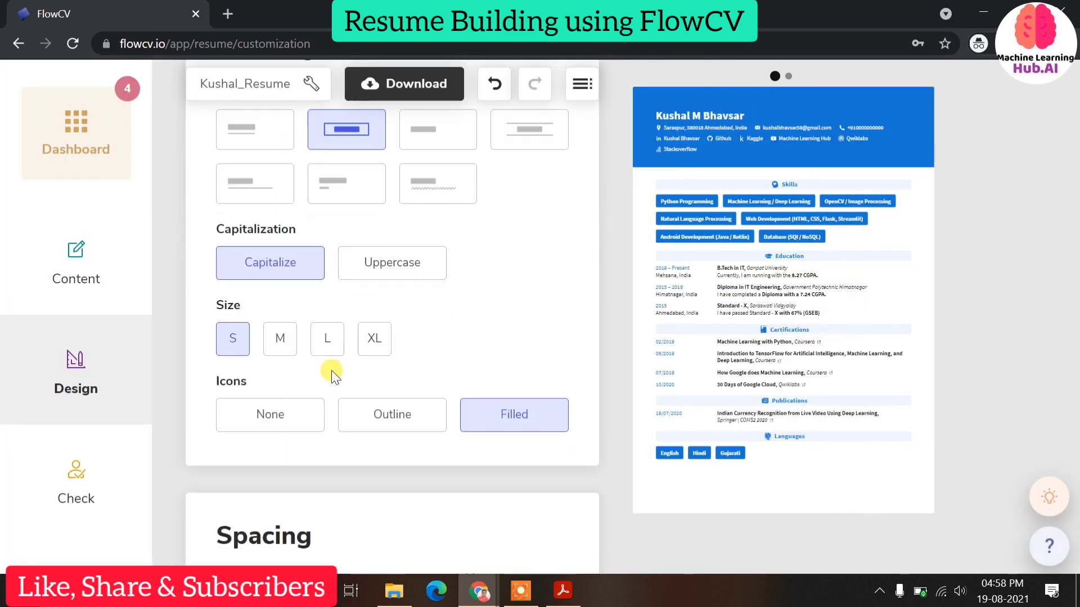
{"action": "scroll", "coordinate": [509, 330], "scroll_direction": "down", "scroll_amount": 5}
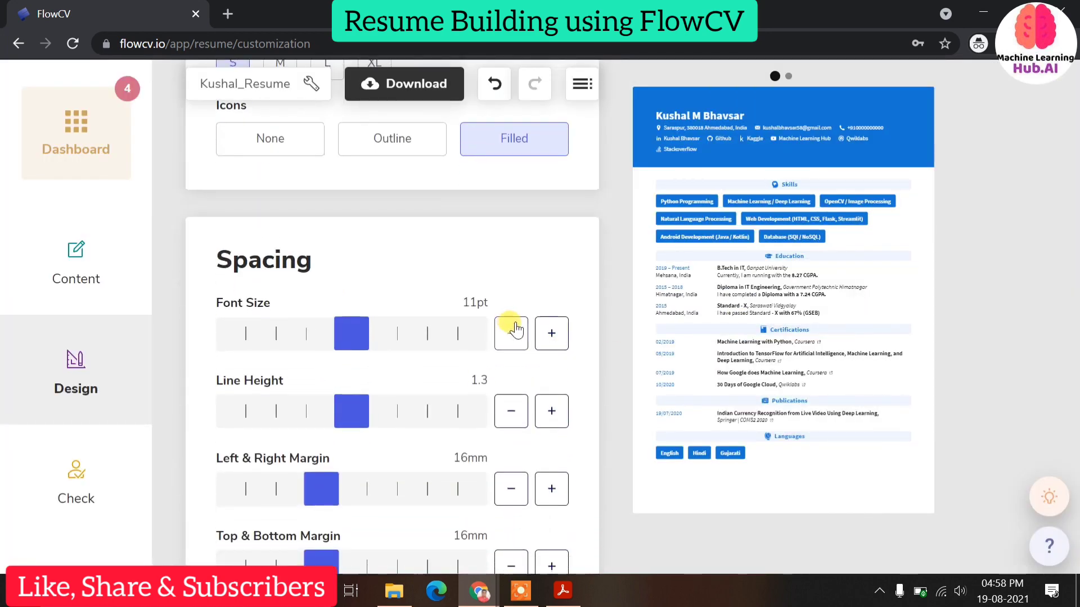
{"action": "scroll", "coordinate": [515, 323], "scroll_direction": "up", "scroll_amount": 3}
{"action": "scroll", "coordinate": [506, 318], "scroll_direction": "down", "scroll_amount": 5}
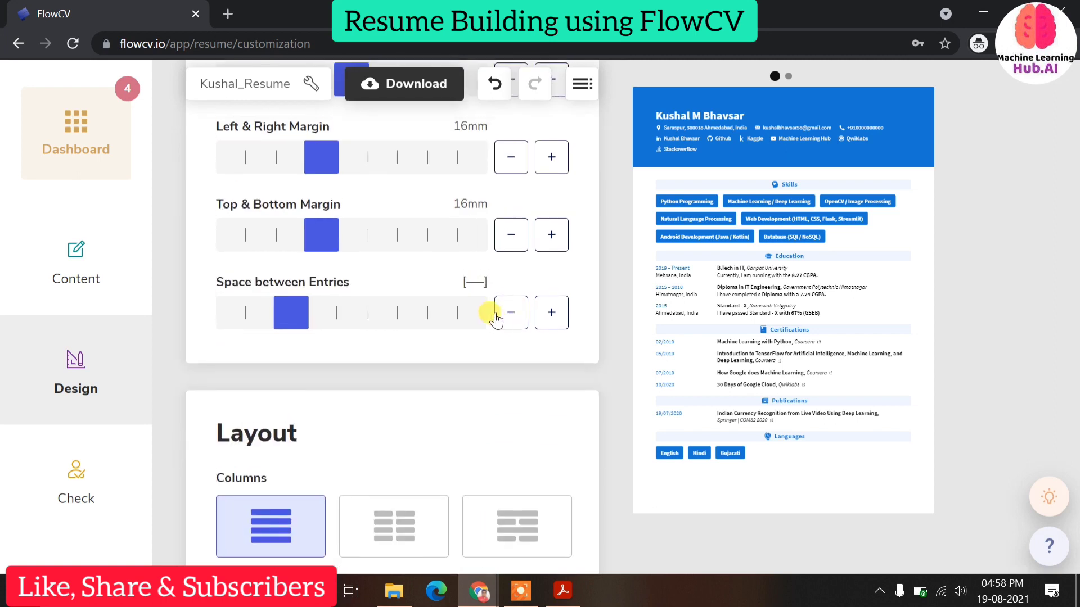
{"action": "scroll", "coordinate": [494, 306], "scroll_direction": "up", "scroll_amount": 6}
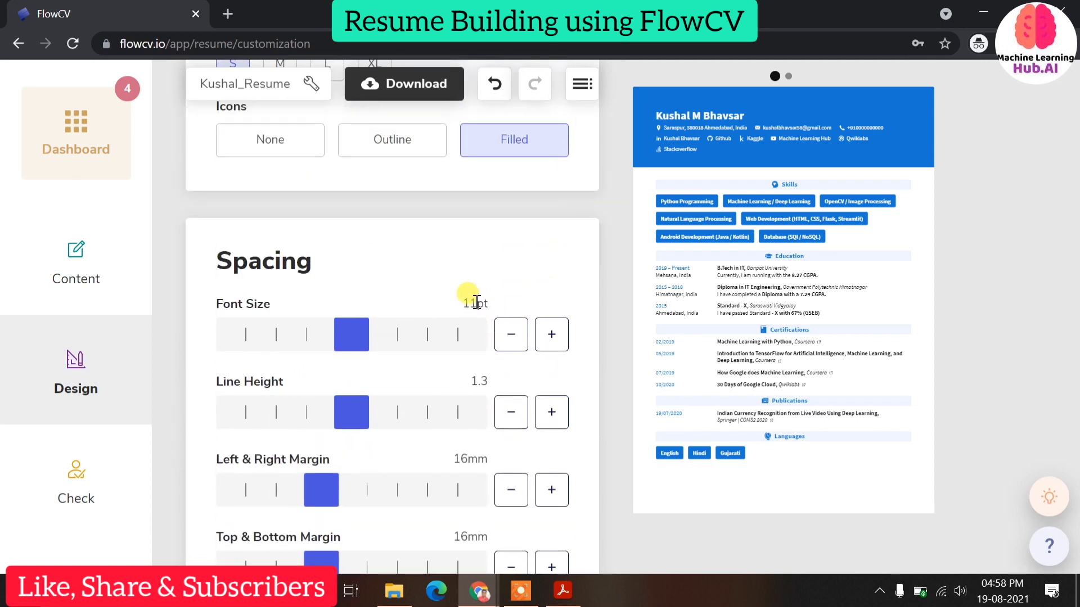
{"action": "scroll", "coordinate": [380, 307], "scroll_direction": "down", "scroll_amount": 10}
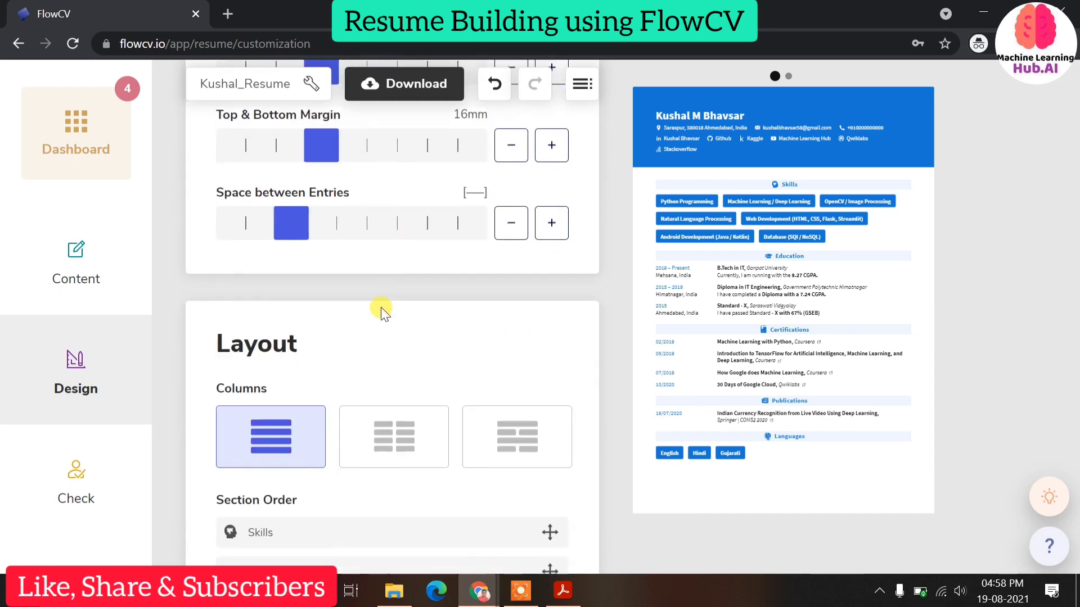
Step: Compare the one-column, two-column and mixed layouts and choose the two-column layout
{"action": "left_click", "coordinate": [374, 275]}
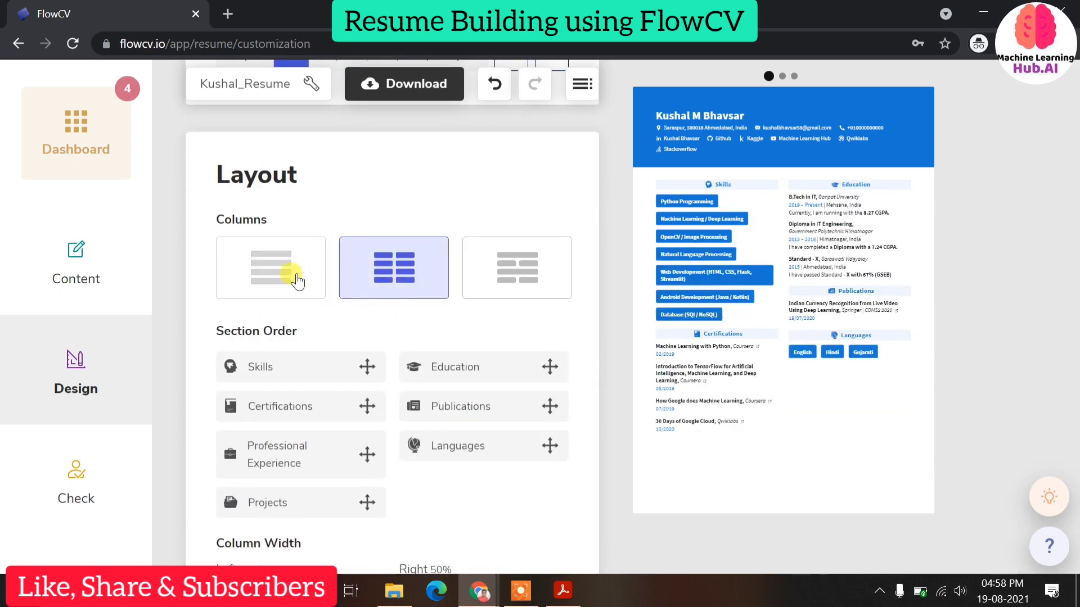
{"action": "left_click", "coordinate": [315, 287]}
{"action": "left_click", "coordinate": [427, 274]}
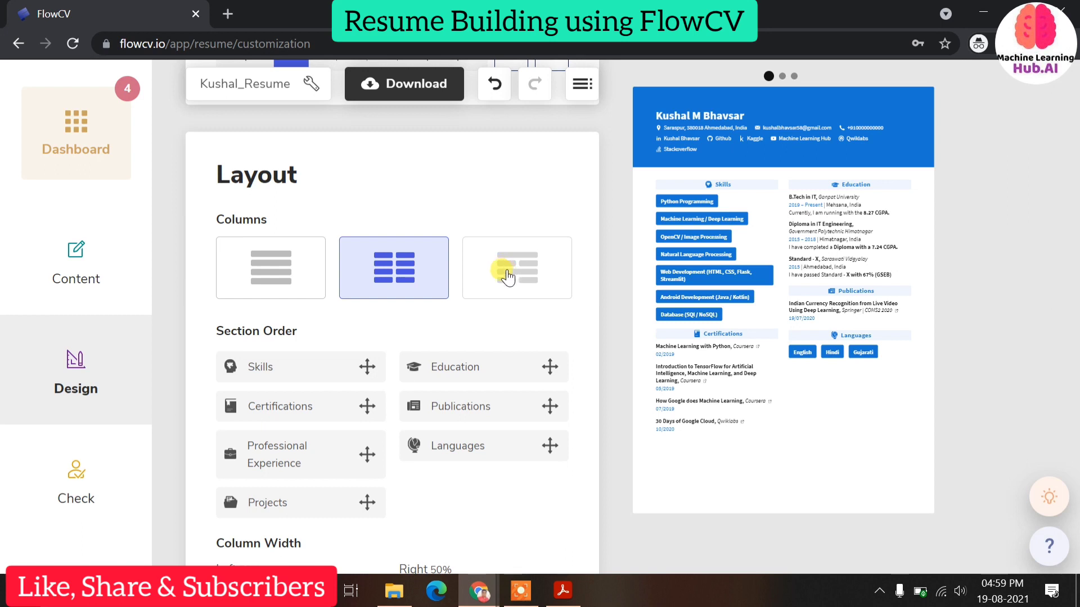
{"action": "left_click", "coordinate": [506, 276]}
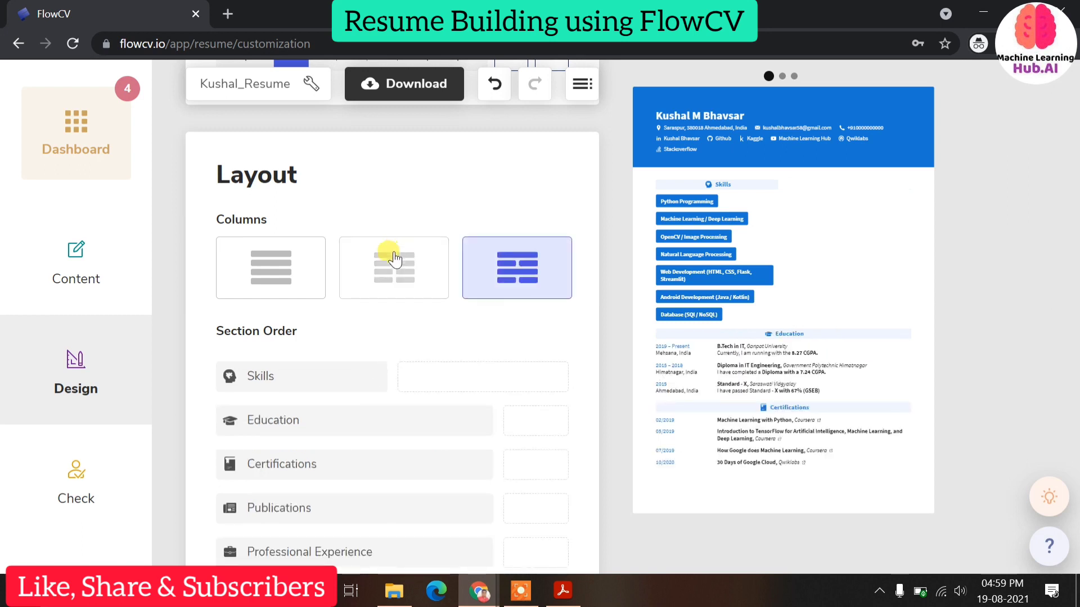
{"action": "left_click", "coordinate": [379, 260]}
{"action": "scroll", "coordinate": [309, 327], "scroll_direction": "down", "scroll_amount": 3}
{"action": "scroll", "coordinate": [303, 344], "scroll_direction": "up", "scroll_amount": 3}
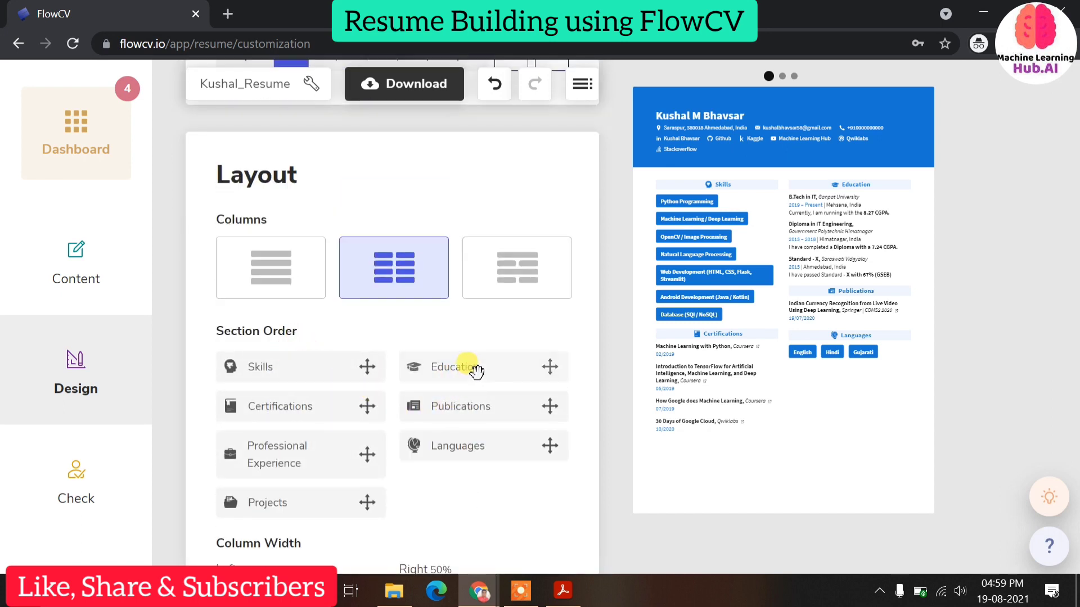
Step: Move Education to the top of the left resume column and Skills below Publications in the right one, and check the enlarged preview
{"action": "left_click_drag", "start_coordinate": [470, 368], "coordinate": [269, 387]}
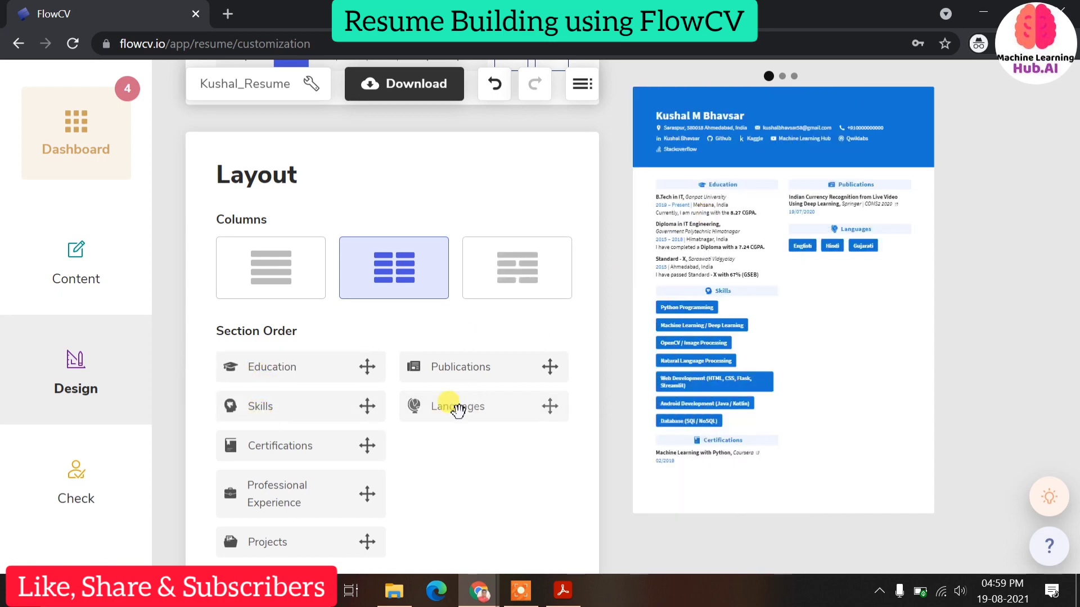
{"action": "left_click_drag", "start_coordinate": [332, 404], "coordinate": [439, 417]}
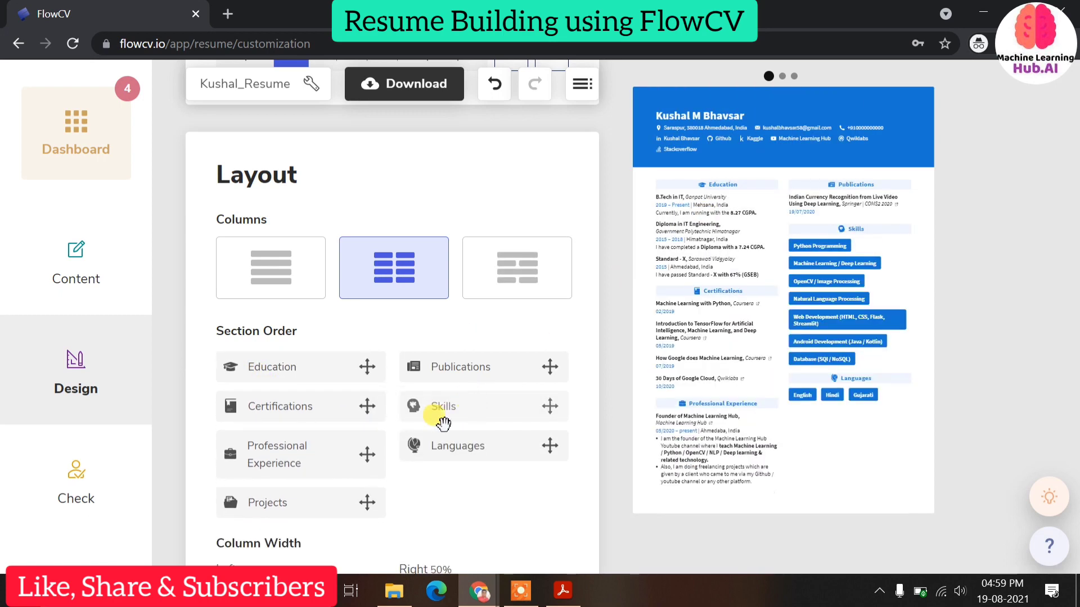
{"action": "mouse_move", "coordinate": [896, 366]}
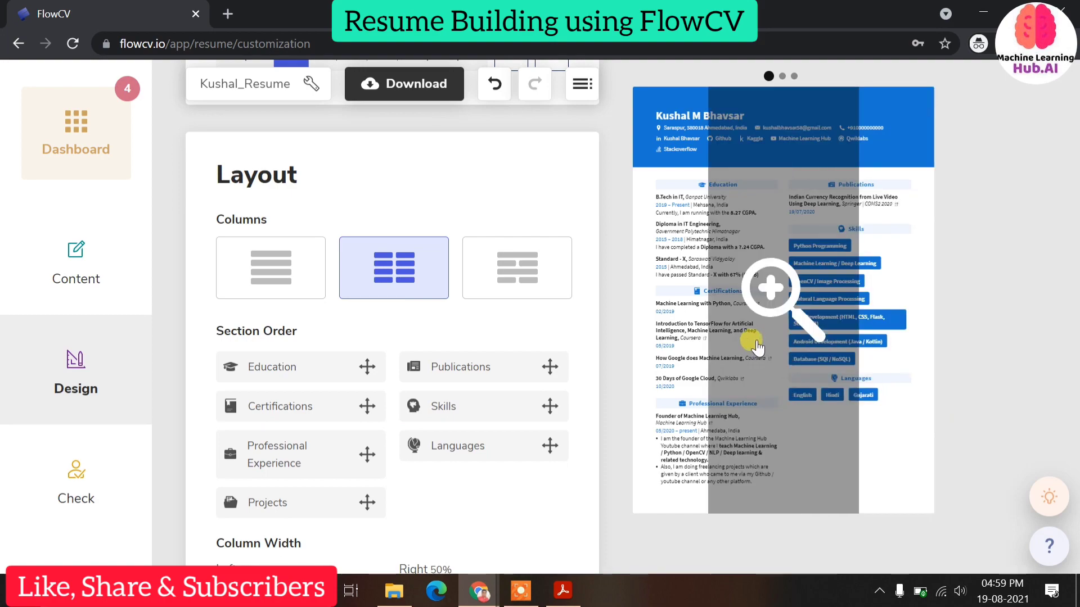
{"action": "left_click", "coordinate": [757, 342]}
{"action": "scroll", "coordinate": [562, 301], "scroll_direction": "down", "scroll_amount": 10}
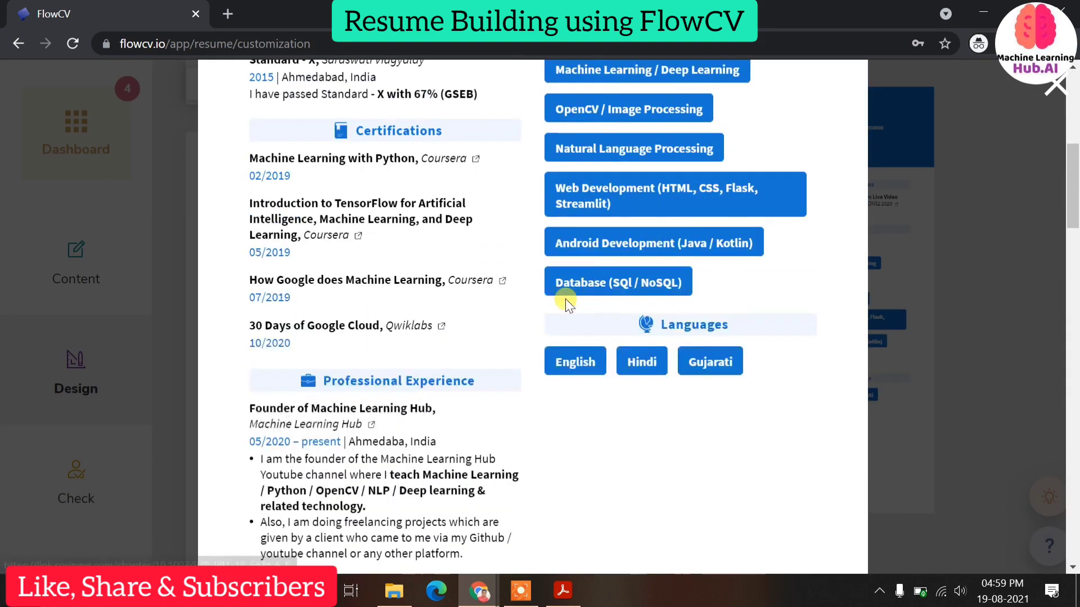
{"action": "scroll", "coordinate": [567, 299], "scroll_direction": "down", "scroll_amount": 12}
{"action": "scroll", "coordinate": [567, 298], "scroll_direction": "up", "scroll_amount": 18}
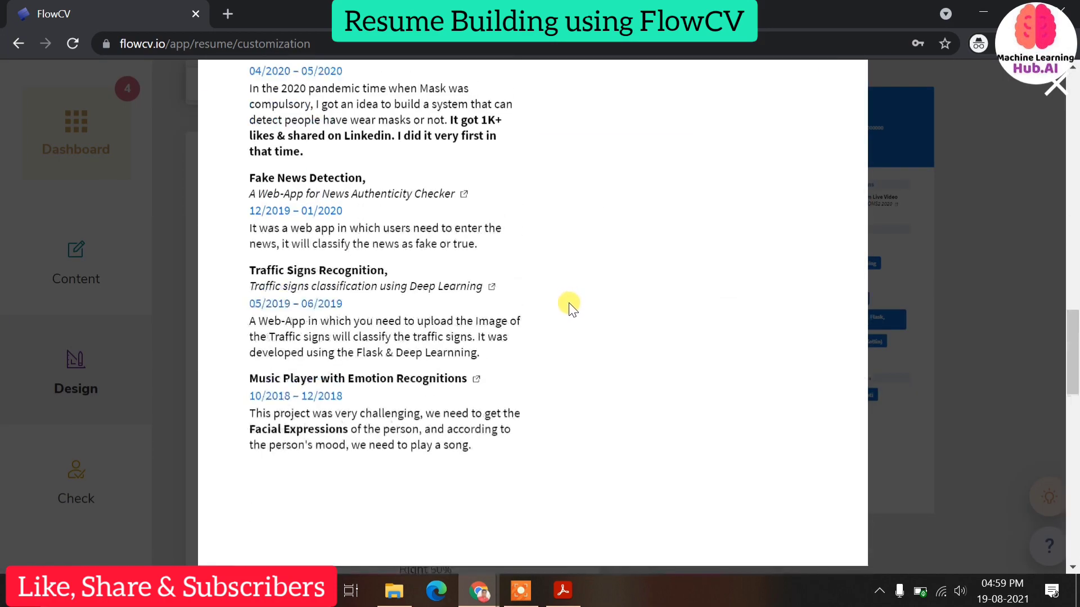
{"action": "key", "text": "Escape"}
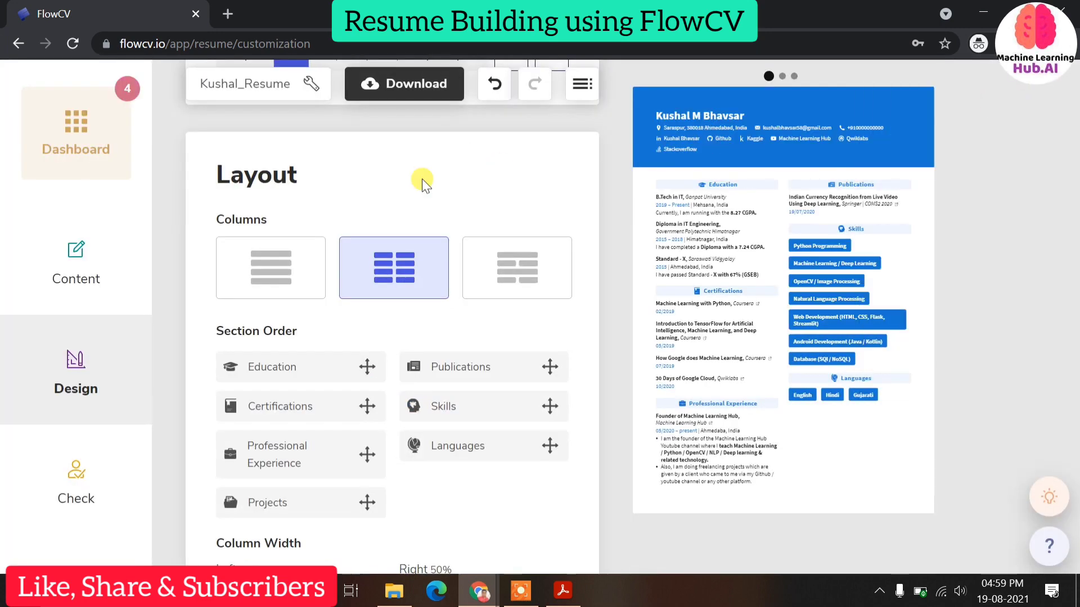
Step: Try the Karla font for the resume and return to Source Sans
{"action": "scroll", "coordinate": [367, 213], "scroll_direction": "down", "scroll_amount": 8}
{"action": "scroll", "coordinate": [368, 212], "scroll_direction": "down", "scroll_amount": 10}
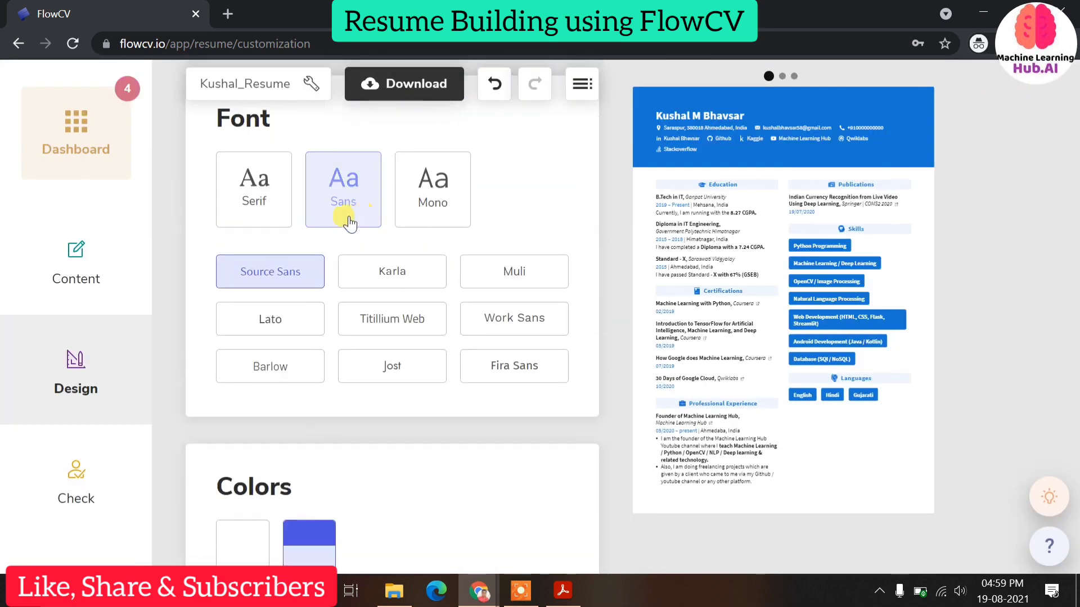
{"action": "left_click", "coordinate": [386, 271]}
{"action": "left_click_drag", "start_coordinate": [540, 298], "coordinate": [510, 288]}
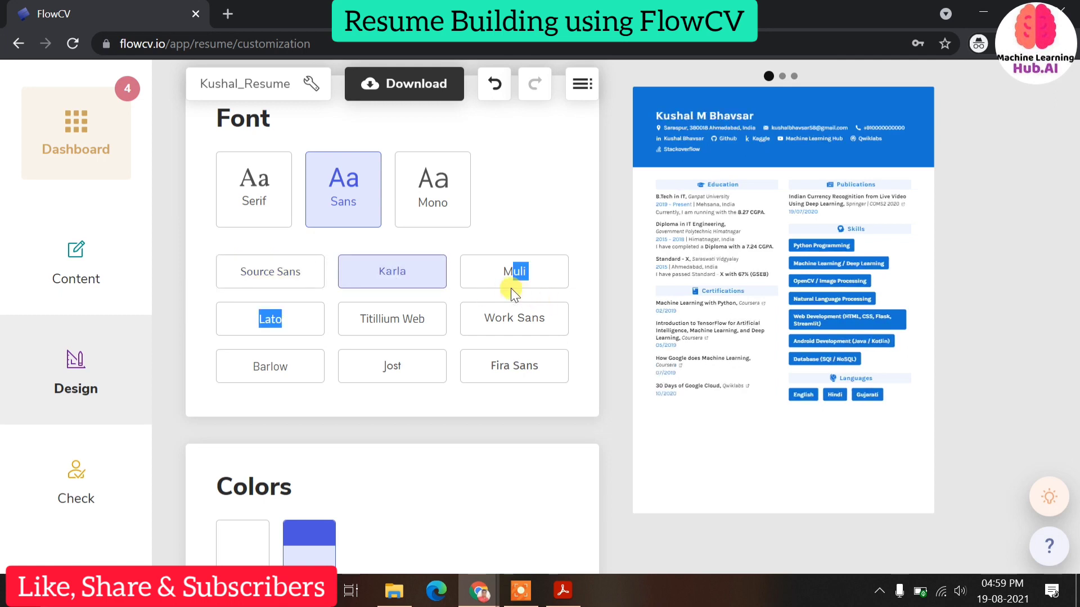
{"action": "left_click", "coordinate": [283, 272]}
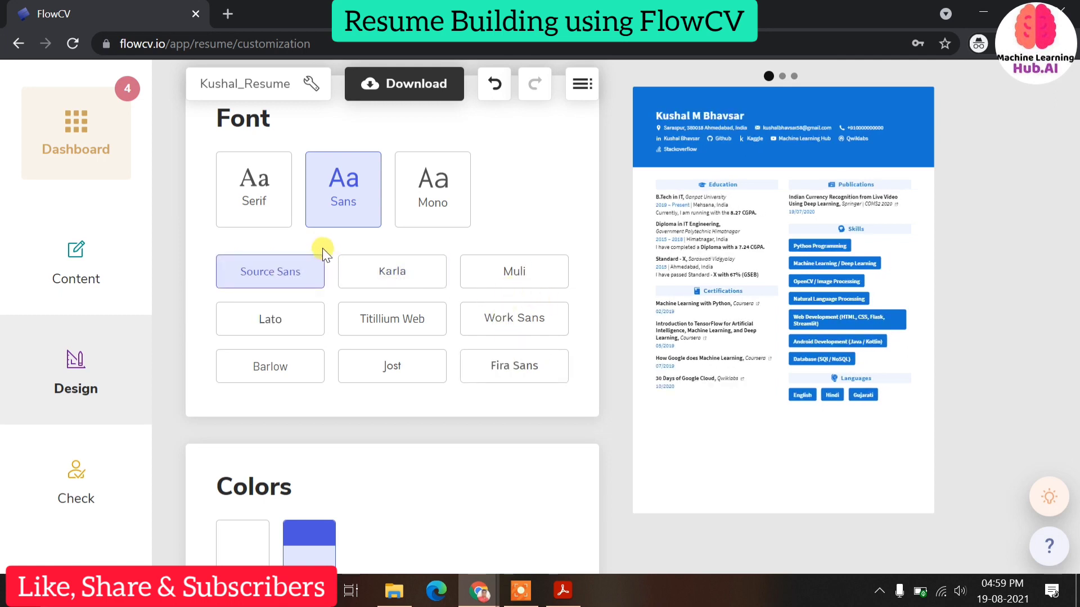
Step: Try the red, pink and purple auto-contrast colors, and switch the color mode to Multi-color
{"action": "scroll", "coordinate": [322, 248], "scroll_direction": "down", "scroll_amount": 6}
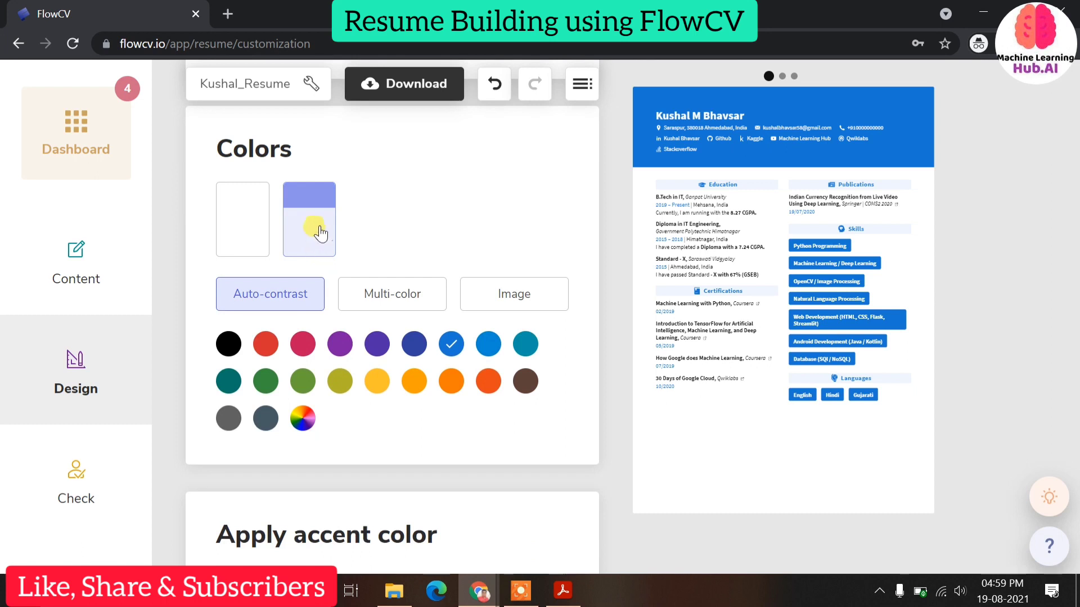
{"action": "left_click", "coordinate": [259, 344]}
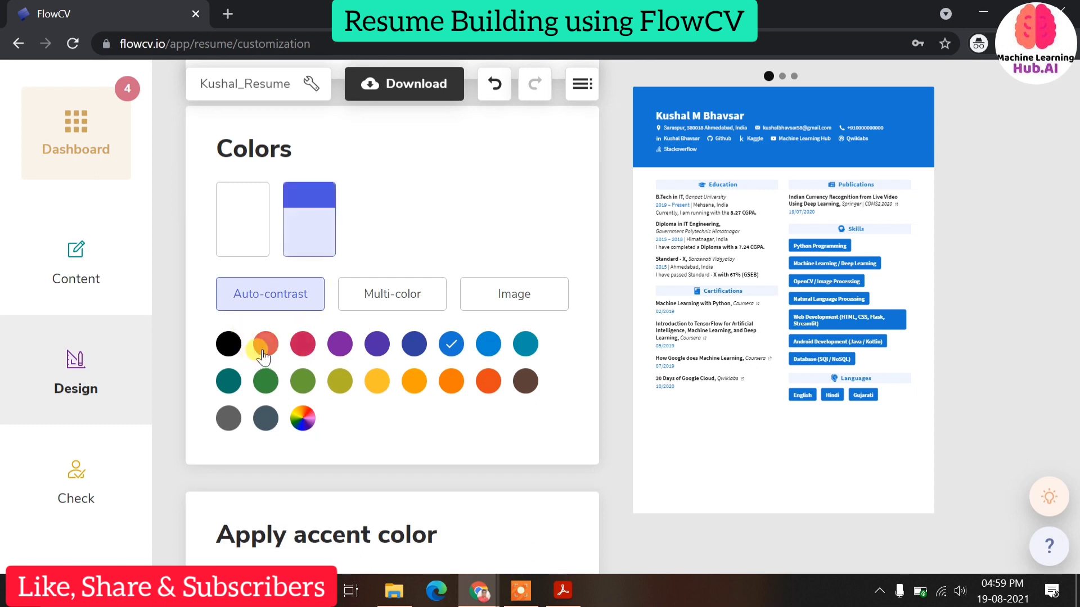
{"action": "left_click", "coordinate": [300, 344]}
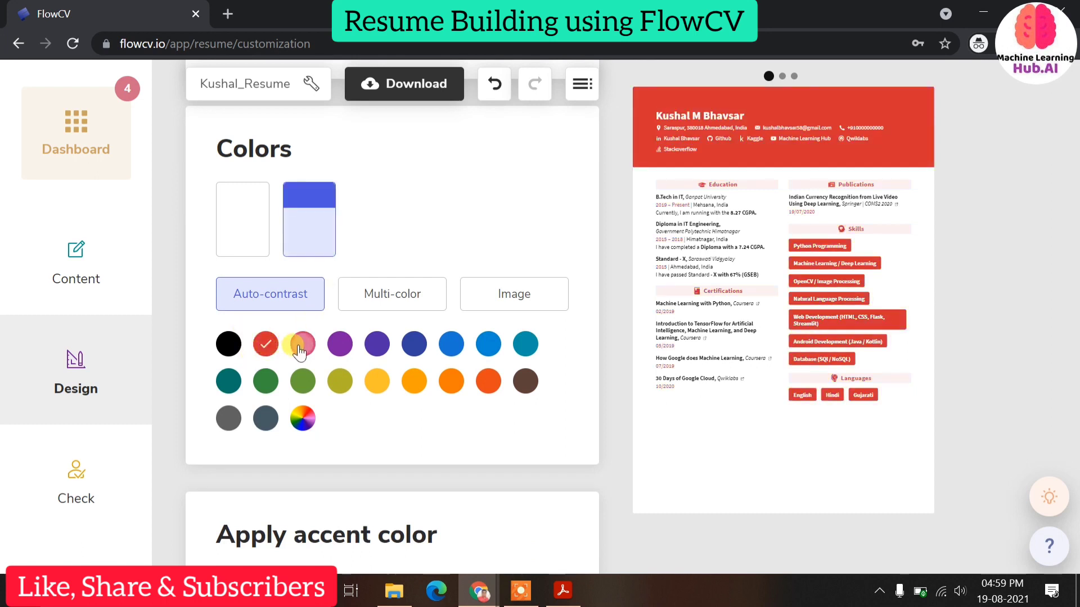
{"action": "left_click", "coordinate": [339, 344]}
{"action": "left_click", "coordinate": [410, 293]}
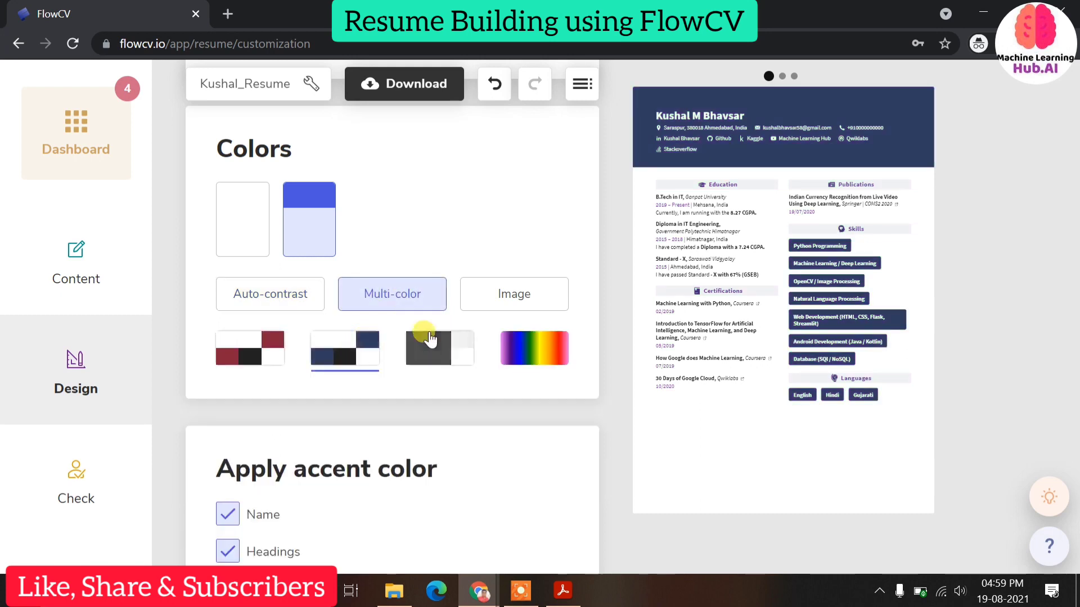
Step: Try the black and light grey multi-color scheme and an Image header background, and return to Multi-color
{"action": "left_click", "coordinate": [440, 342]}
{"action": "left_click", "coordinate": [534, 298]}
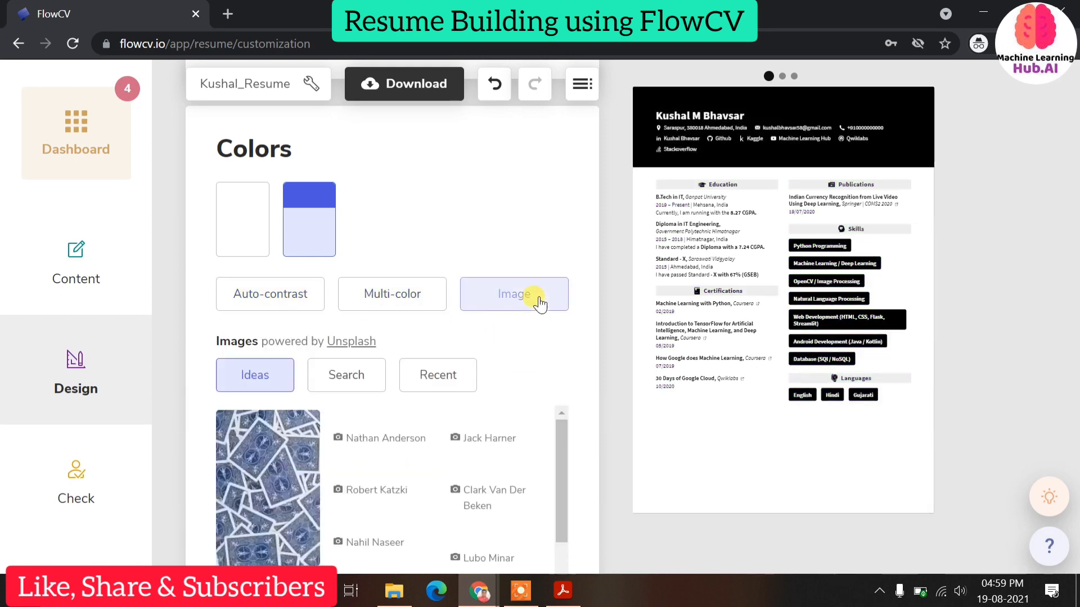
{"action": "scroll", "coordinate": [361, 343], "scroll_direction": "down", "scroll_amount": 3}
{"action": "scroll", "coordinate": [305, 225], "scroll_direction": "up", "scroll_amount": 3}
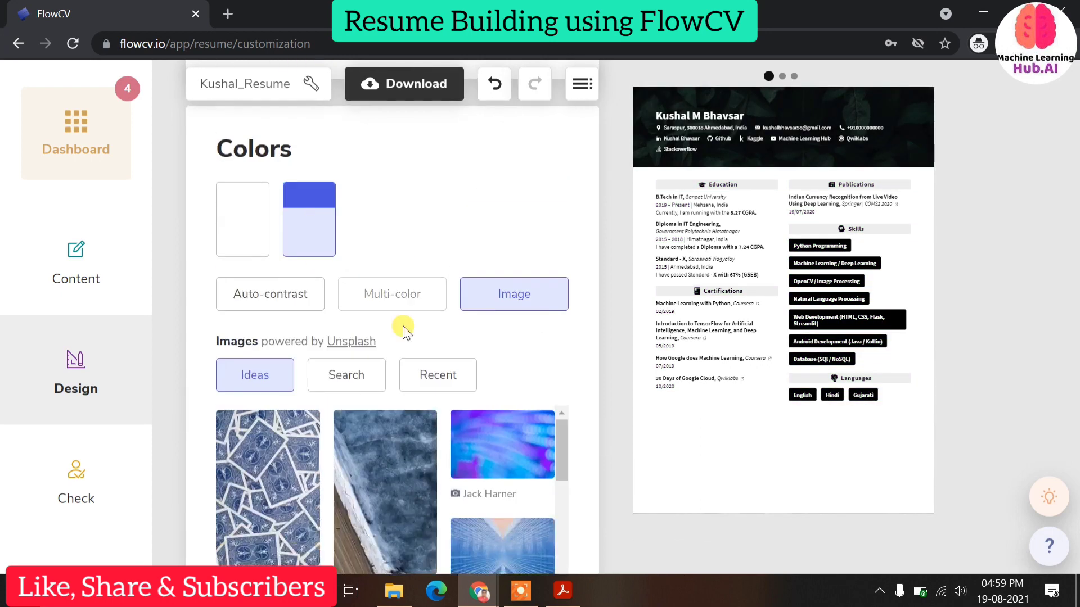
{"action": "left_click", "coordinate": [407, 297]}
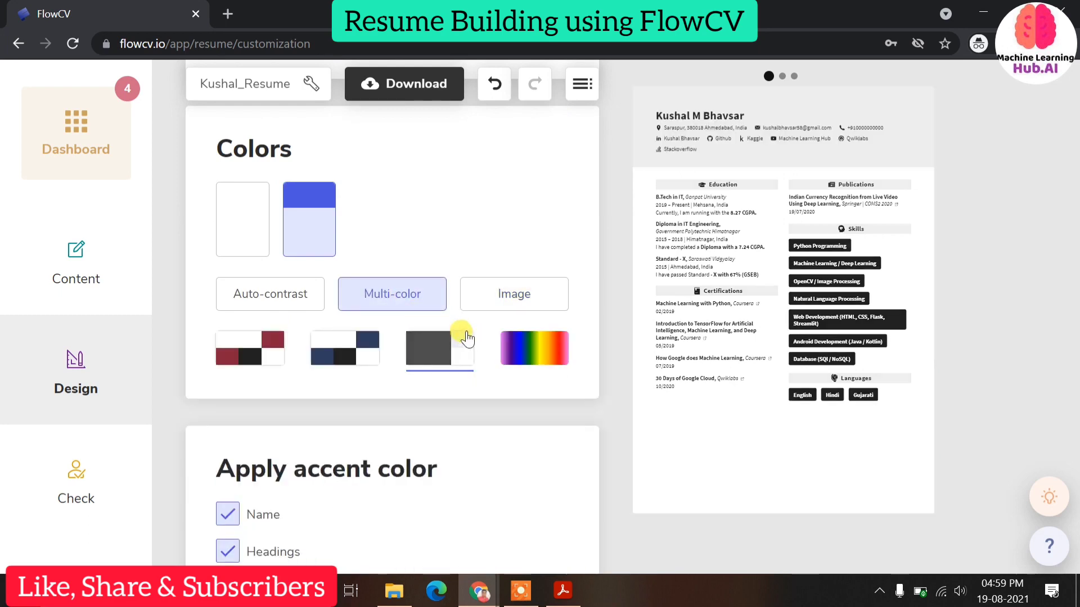
Step: Apply the accent color to the link icons
{"action": "scroll", "coordinate": [380, 336], "scroll_direction": "down", "scroll_amount": 7}
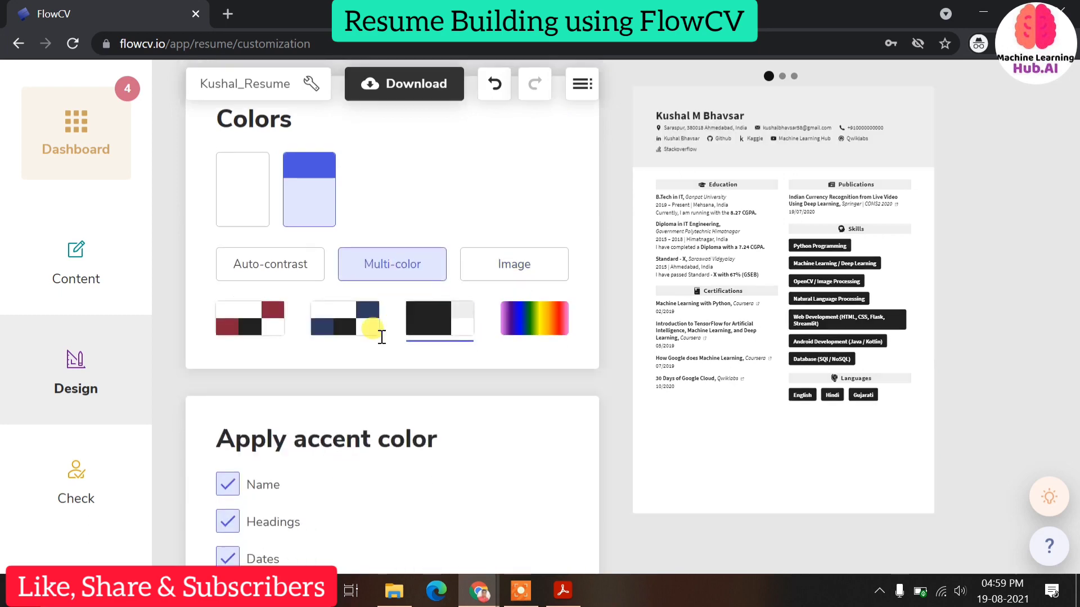
{"action": "scroll", "coordinate": [379, 335], "scroll_direction": "up", "scroll_amount": 1}
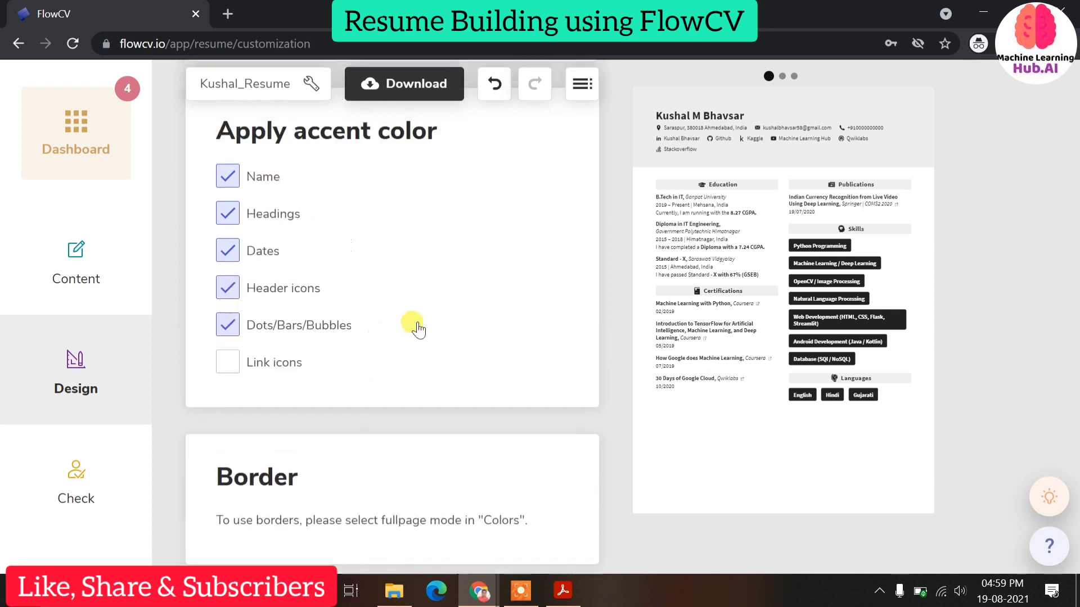
{"action": "left_click", "coordinate": [225, 373]}
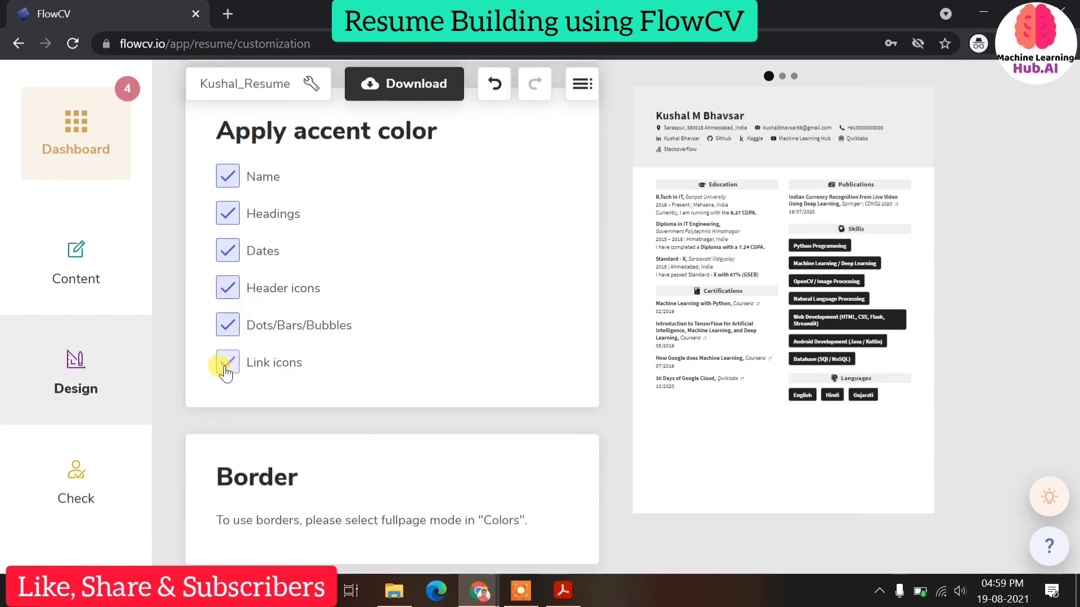
Step: Undo the link icon accent and the latest color changes back to the navy multi-color scheme
{"action": "scroll", "coordinate": [225, 371], "scroll_direction": "up", "scroll_amount": 3}
{"action": "left_click", "coordinate": [494, 83]}
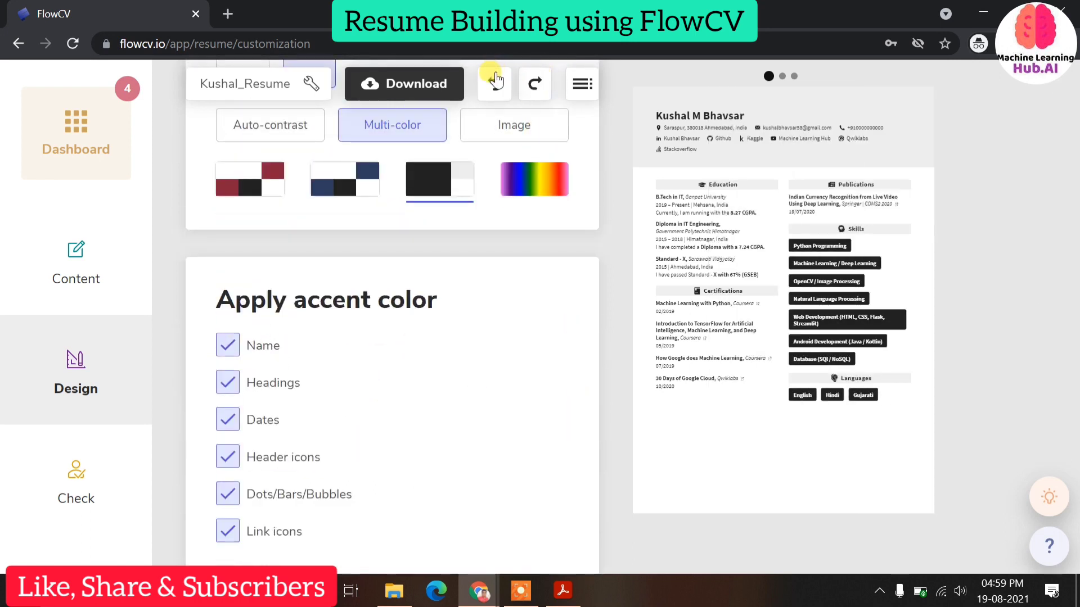
{"action": "left_click", "coordinate": [494, 83]}
{"action": "left_click", "coordinate": [495, 83]}
{"action": "left_click", "coordinate": [494, 83]}
{"action": "left_click", "coordinate": [494, 83]}
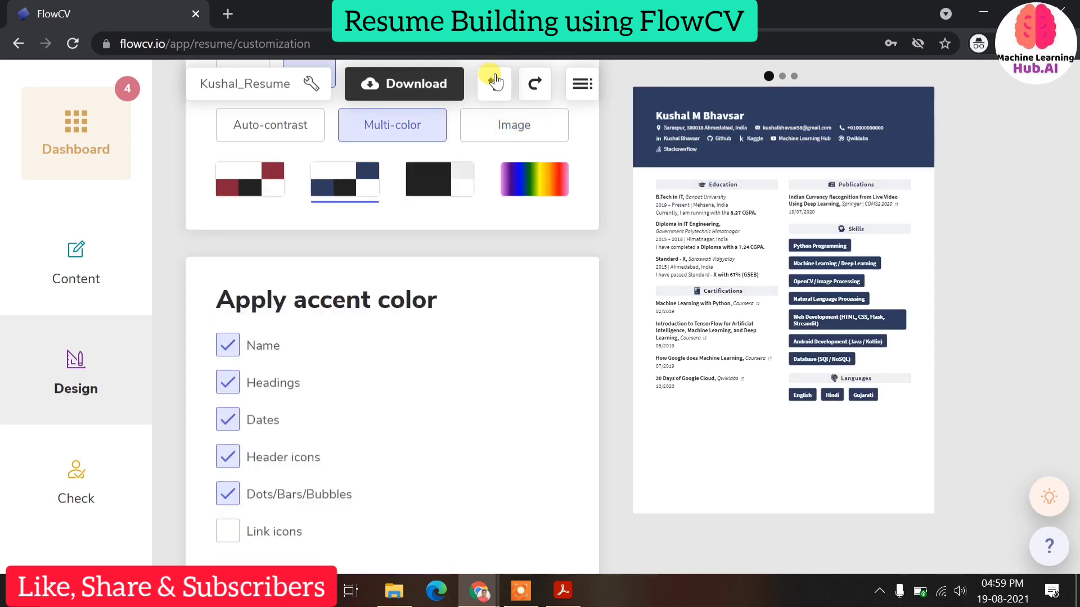
{"action": "scroll", "coordinate": [502, 215], "scroll_direction": "down", "scroll_amount": 6}
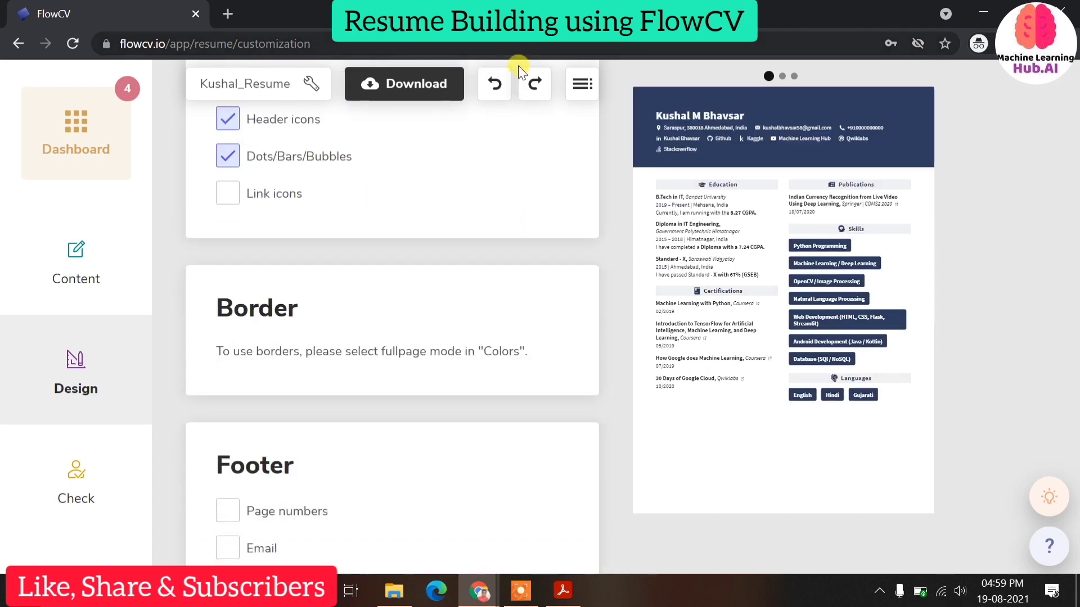
Step: Undo the latest color change so the resume returns to the purple scheme
{"action": "left_click", "coordinate": [494, 83]}
Step: Look through the Border, Footer, Date, Regional and Advanced design options
{"action": "scroll", "coordinate": [366, 285], "scroll_direction": "down", "scroll_amount": 3}
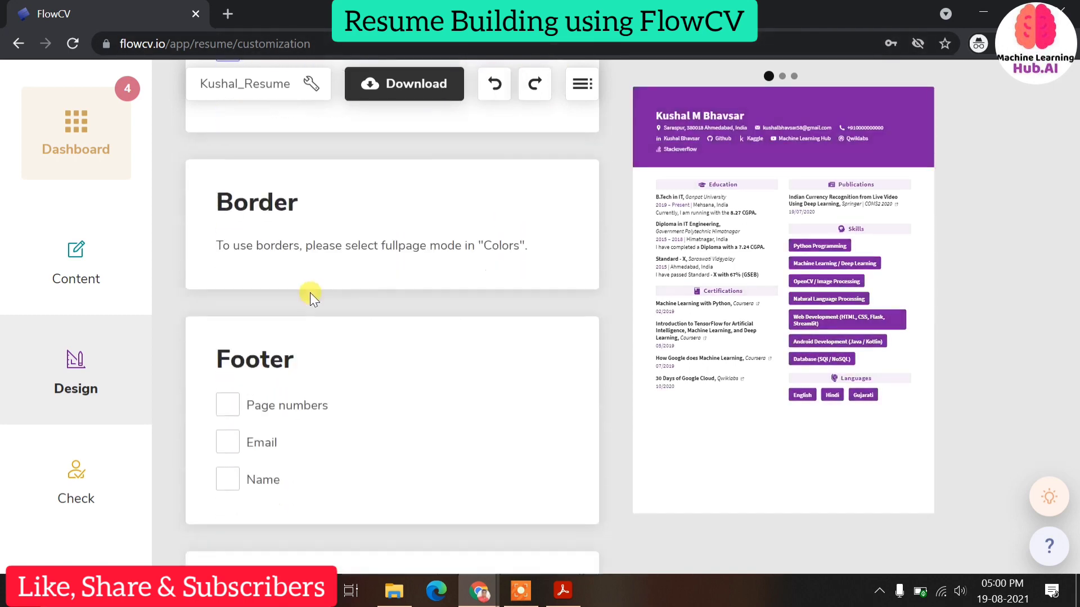
{"action": "scroll", "coordinate": [315, 237], "scroll_direction": "up", "scroll_amount": 2}
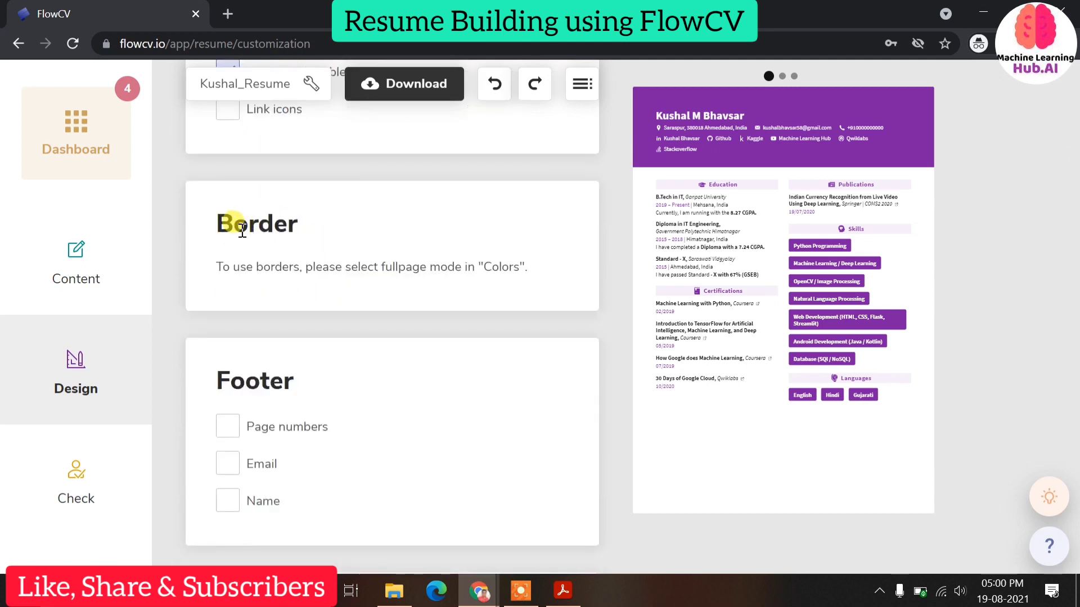
{"action": "scroll", "coordinate": [242, 230], "scroll_direction": "down", "scroll_amount": 5}
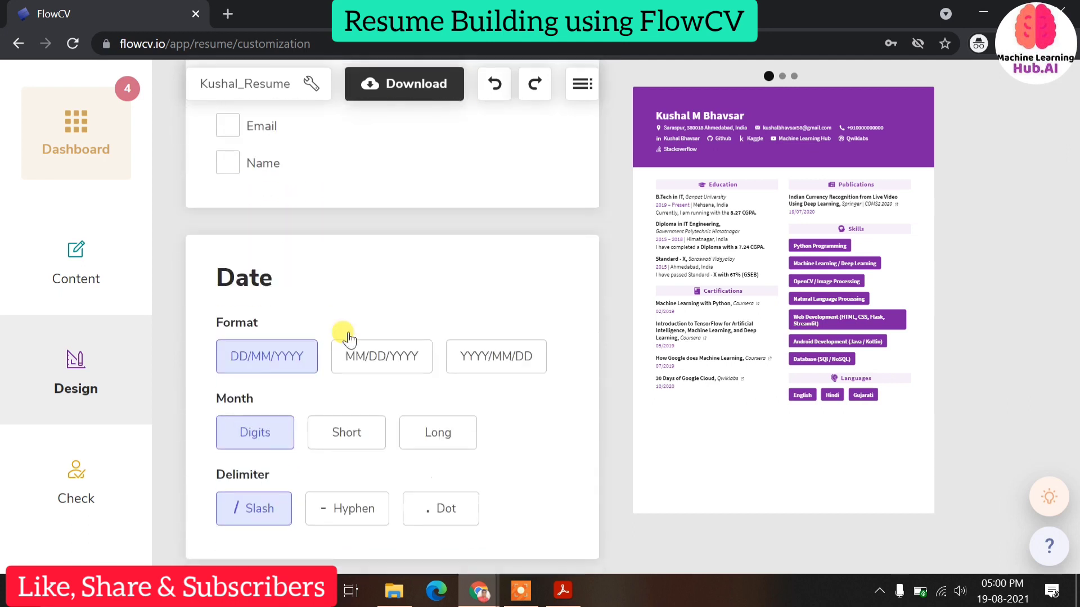
{"action": "scroll", "coordinate": [363, 360], "scroll_direction": "down", "scroll_amount": 5}
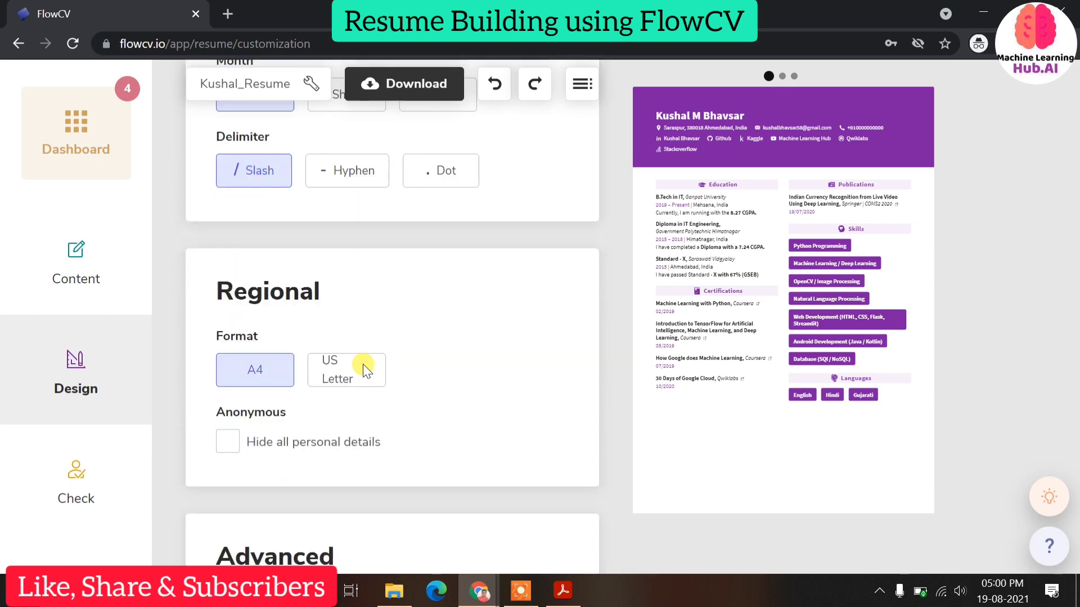
{"action": "scroll", "coordinate": [331, 399], "scroll_direction": "down", "scroll_amount": 9}
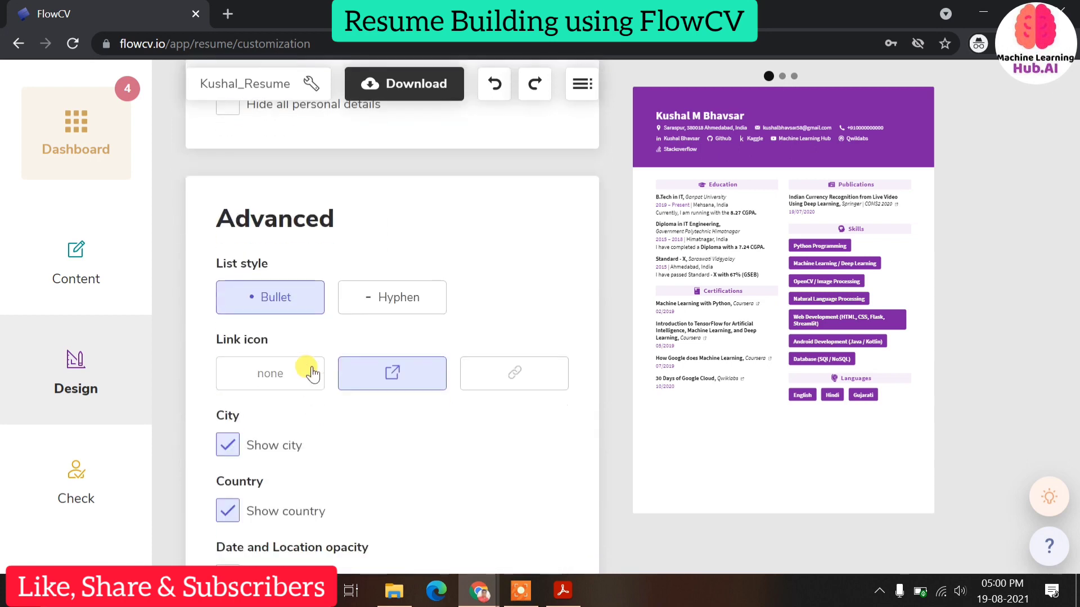
{"action": "scroll", "coordinate": [306, 407], "scroll_direction": "up", "scroll_amount": 4}
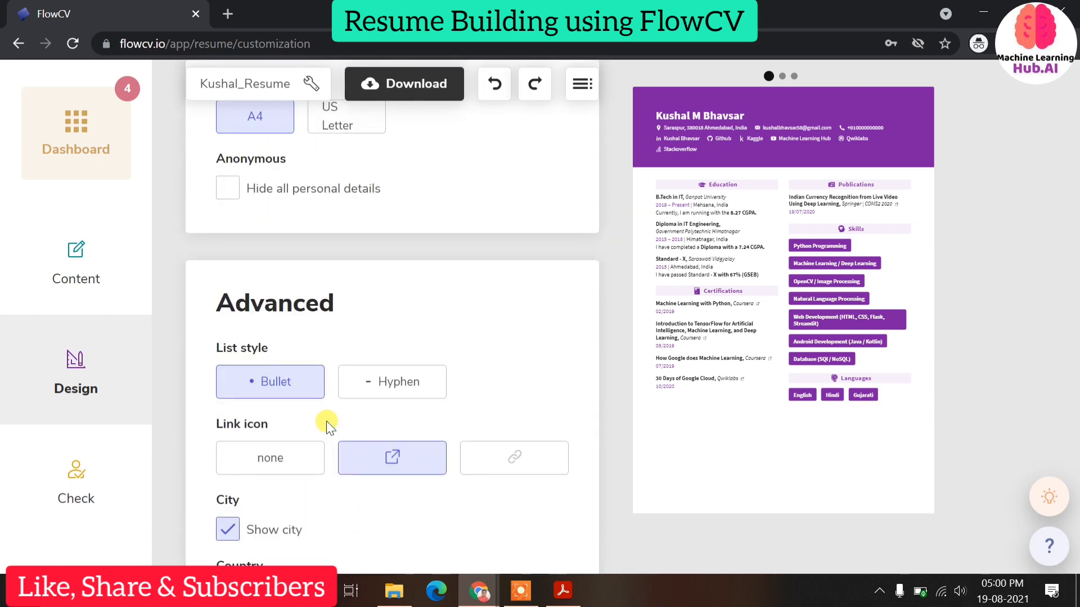
{"action": "scroll", "coordinate": [326, 355], "scroll_direction": "down", "scroll_amount": 2}
{"action": "scroll", "coordinate": [328, 425], "scroll_direction": "down", "scroll_amount": 7}
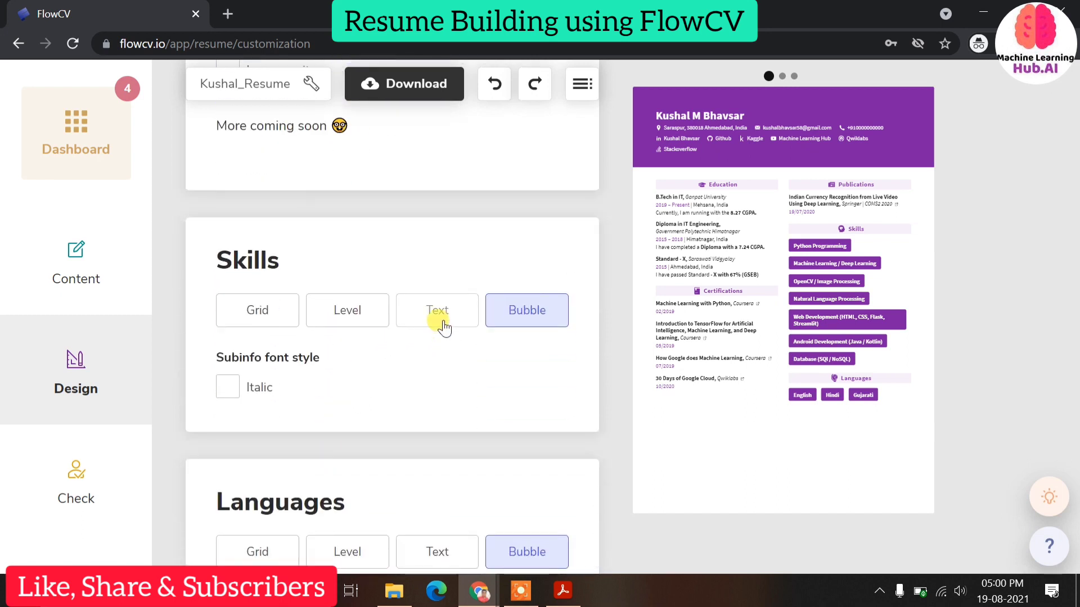
Step: Try the Grid and Level display styles for the Skills section, and return to Bubble
{"action": "left_click", "coordinate": [259, 313]}
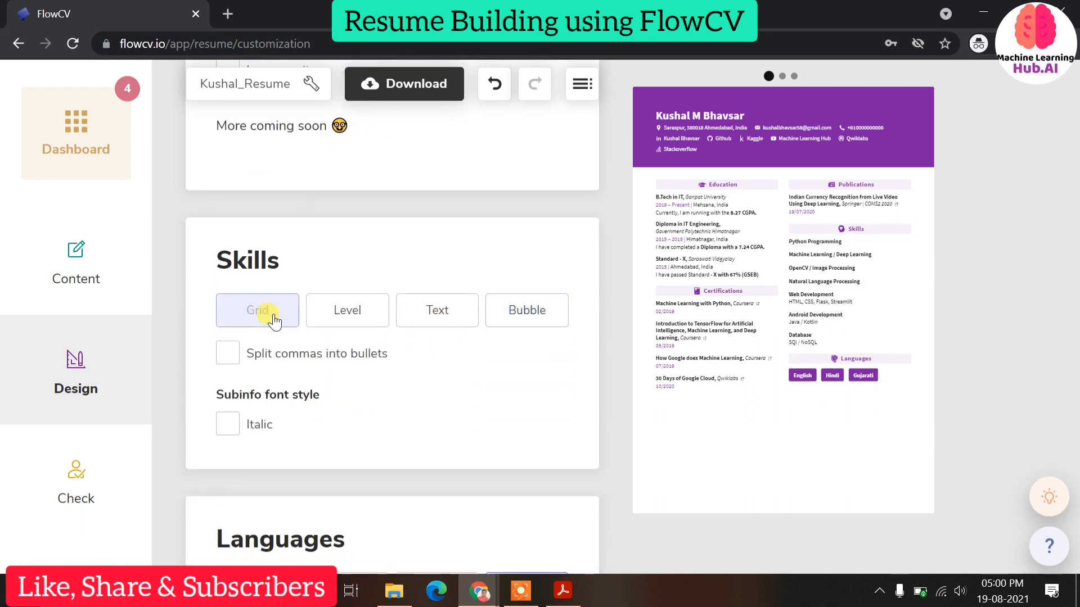
{"action": "left_click", "coordinate": [359, 323]}
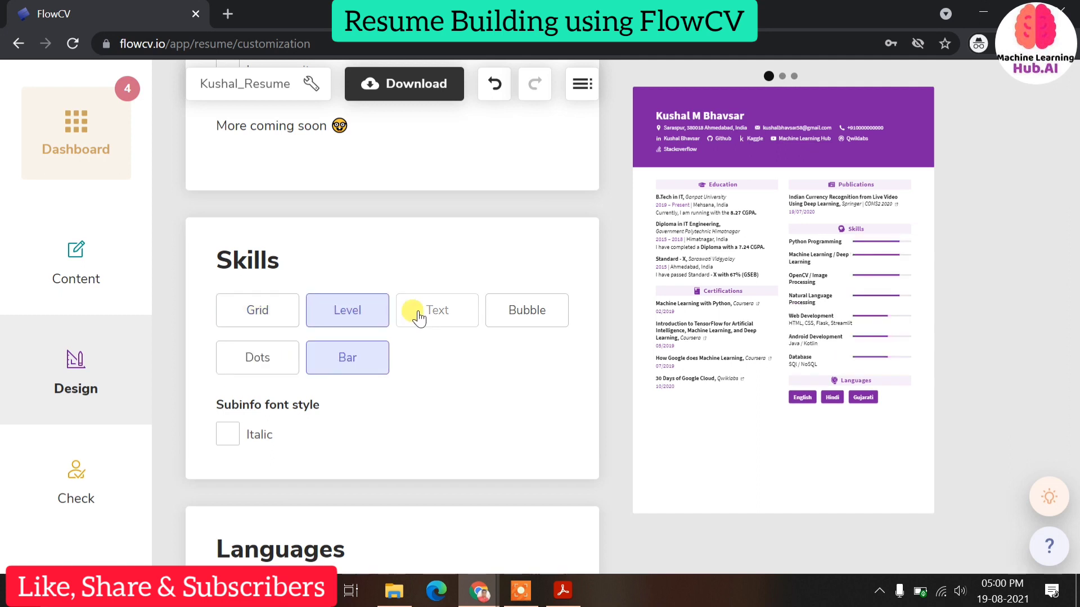
{"action": "left_click", "coordinate": [528, 316]}
Step: Look through the design options for Languages, Interests, Certificates, Profile and Education
{"action": "scroll", "coordinate": [476, 335], "scroll_direction": "down", "scroll_amount": 5}
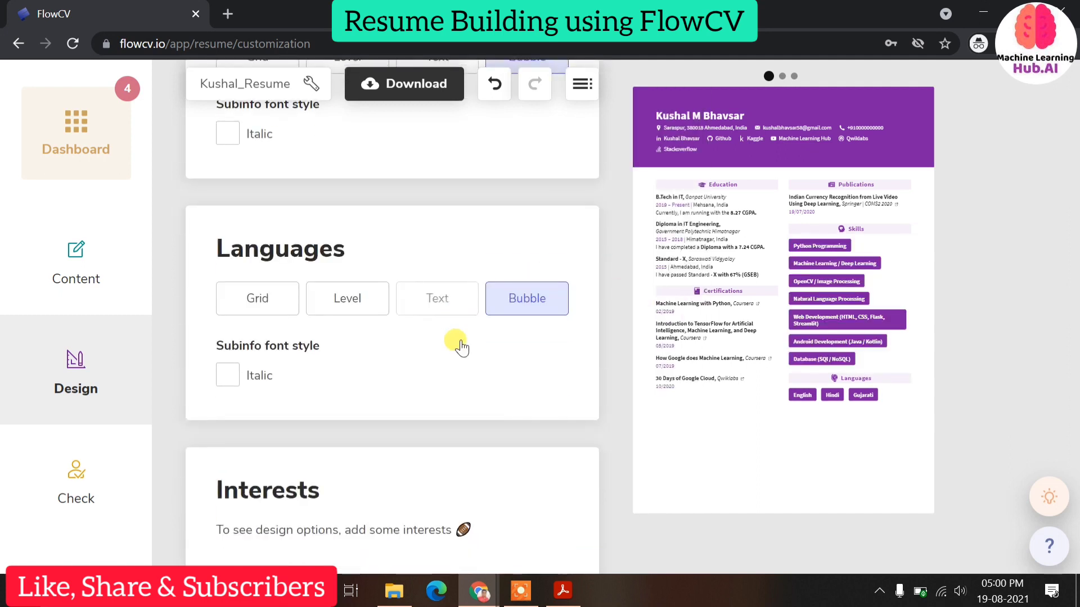
{"action": "scroll", "coordinate": [438, 319], "scroll_direction": "up", "scroll_amount": 1}
{"action": "scroll", "coordinate": [441, 323], "scroll_direction": "down", "scroll_amount": 4}
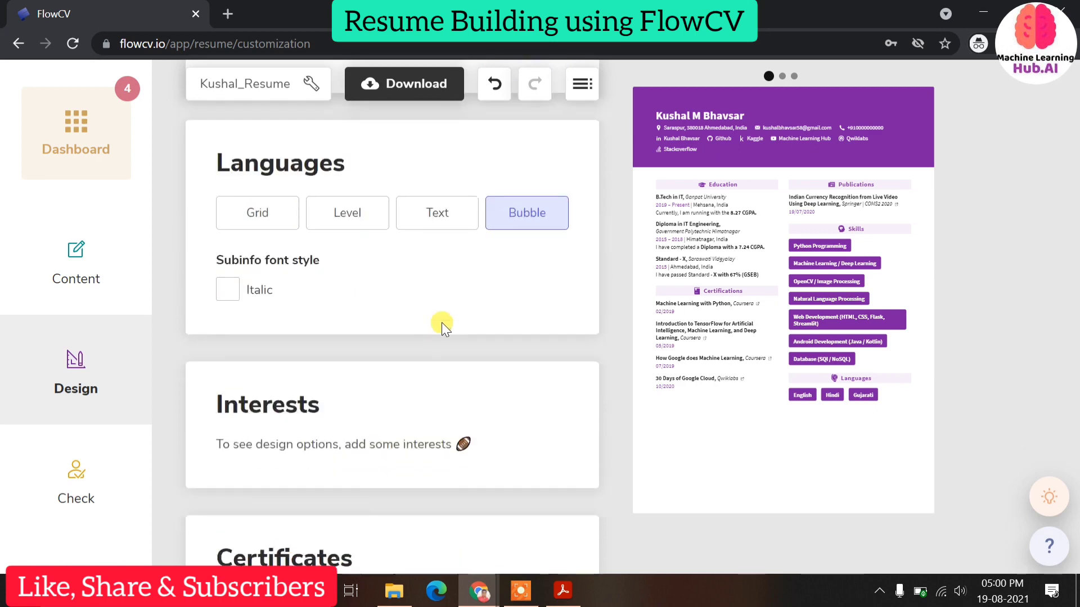
{"action": "scroll", "coordinate": [356, 368], "scroll_direction": "down", "scroll_amount": 3}
{"action": "scroll", "coordinate": [355, 366], "scroll_direction": "up", "scroll_amount": 3}
{"action": "scroll", "coordinate": [404, 234], "scroll_direction": "down", "scroll_amount": 2}
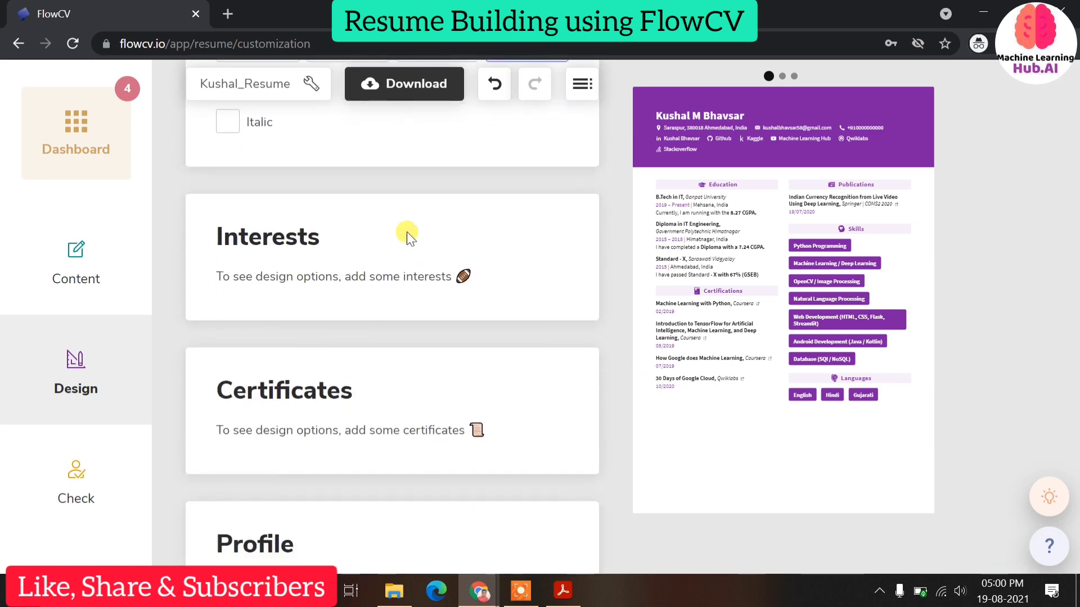
{"action": "scroll", "coordinate": [434, 387], "scroll_direction": "down", "scroll_amount": 5}
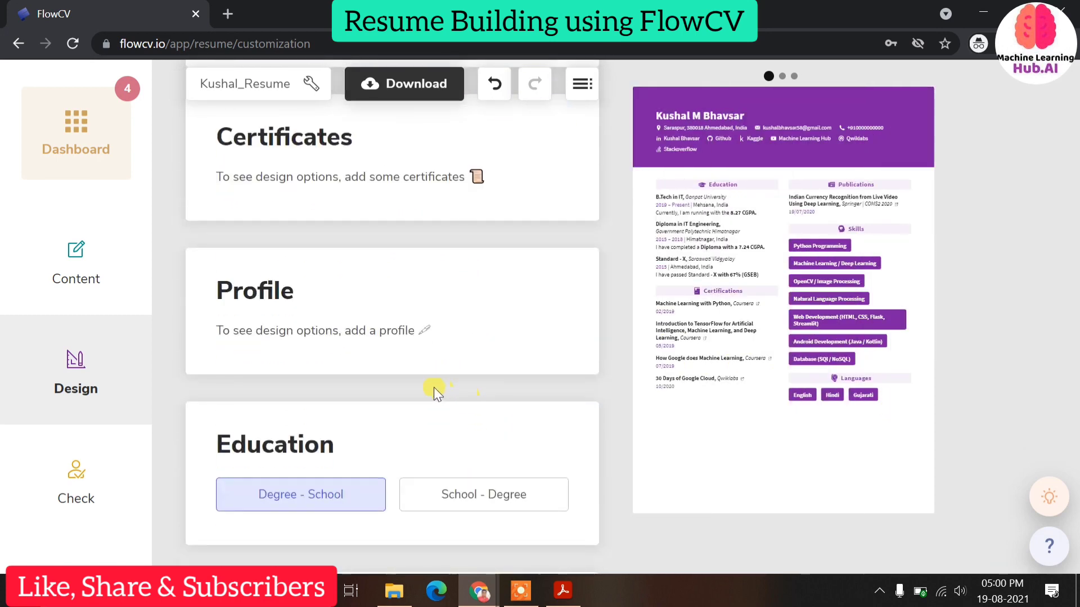
{"action": "scroll", "coordinate": [332, 344], "scroll_direction": "down", "scroll_amount": 3}
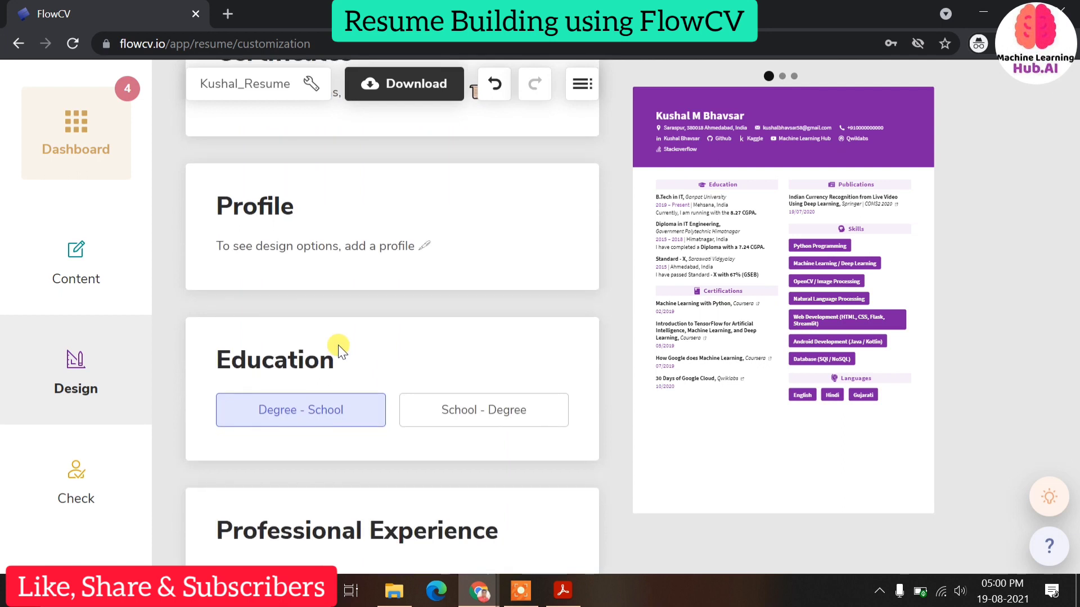
Step: Try the School - Degree order for the Education entries, and return to Degree - School
{"action": "left_click", "coordinate": [457, 414]}
{"action": "left_click", "coordinate": [373, 414]}
{"action": "left_click", "coordinate": [430, 410]}
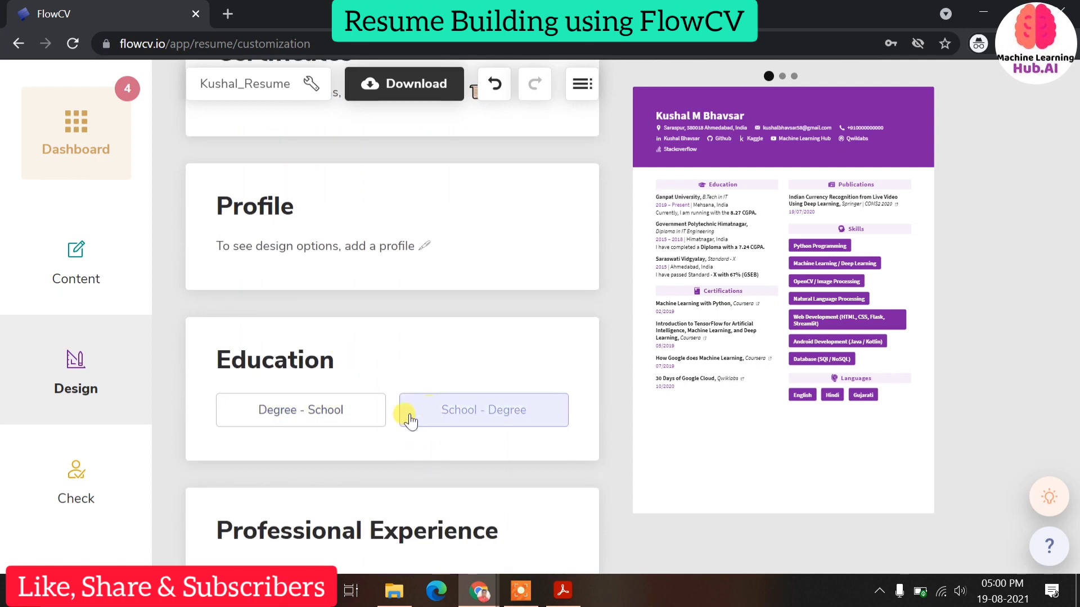
{"action": "left_click", "coordinate": [358, 416]}
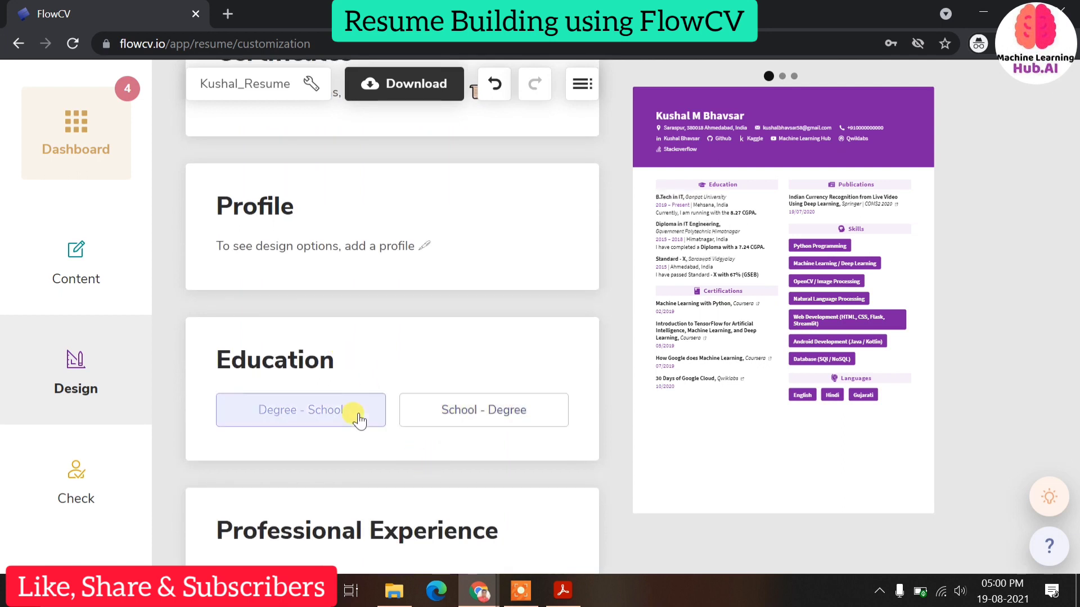
Step: Enter the sample text "wdsafd" as feedback under Missing something, and delete it without sending
{"action": "scroll", "coordinate": [359, 413], "scroll_direction": "down", "scroll_amount": 7}
{"action": "scroll", "coordinate": [373, 234], "scroll_direction": "down", "scroll_amount": 5}
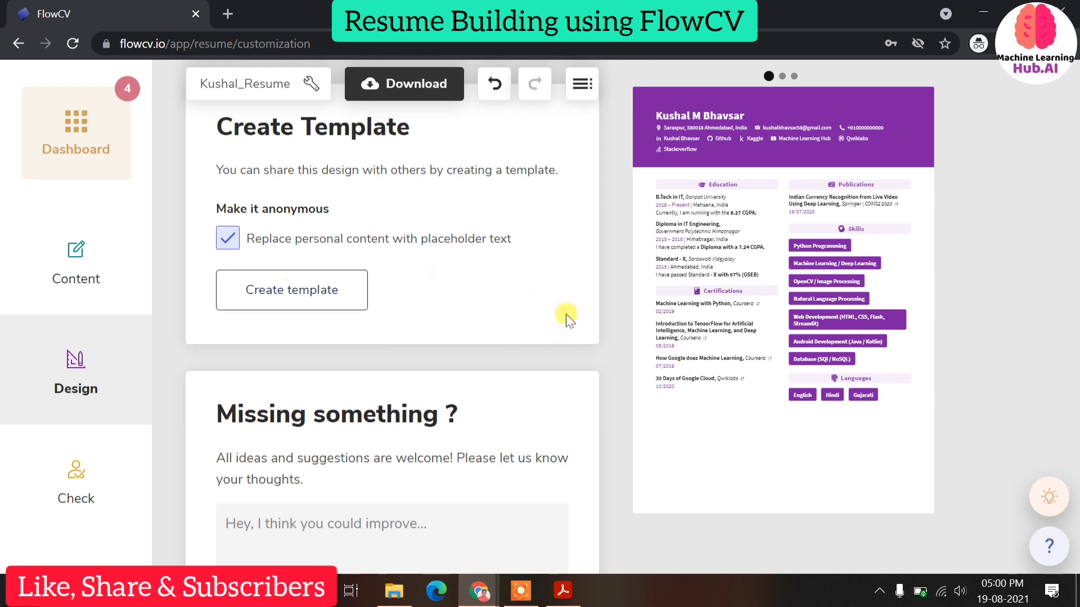
{"action": "scroll", "coordinate": [285, 289], "scroll_direction": "down", "scroll_amount": 1}
{"action": "scroll", "coordinate": [282, 304], "scroll_direction": "down", "scroll_amount": 1}
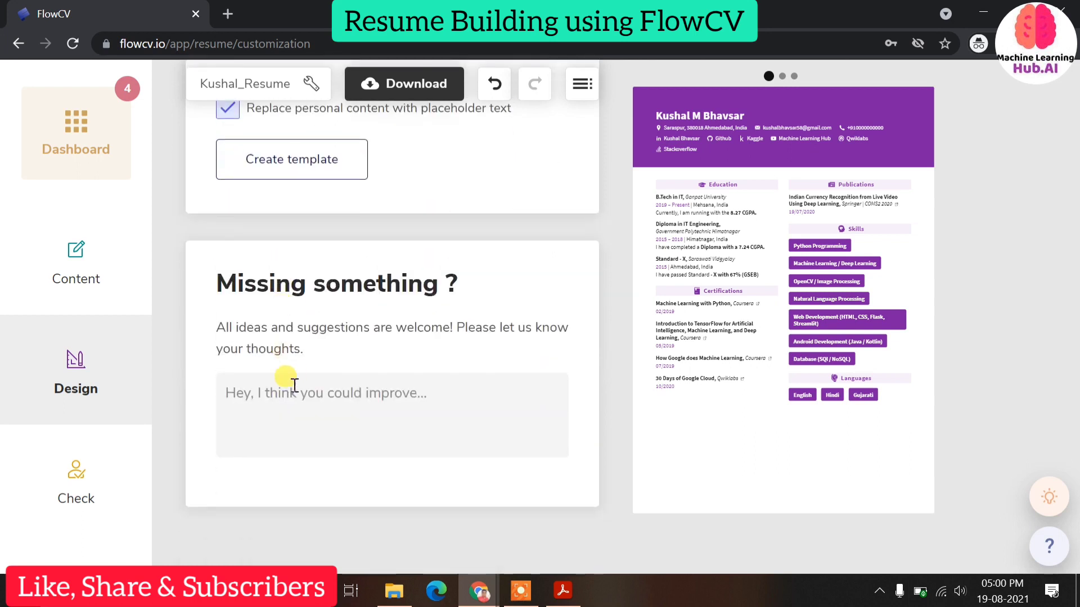
{"action": "left_click", "coordinate": [273, 415]}
{"action": "type", "text": "wdsafds"}
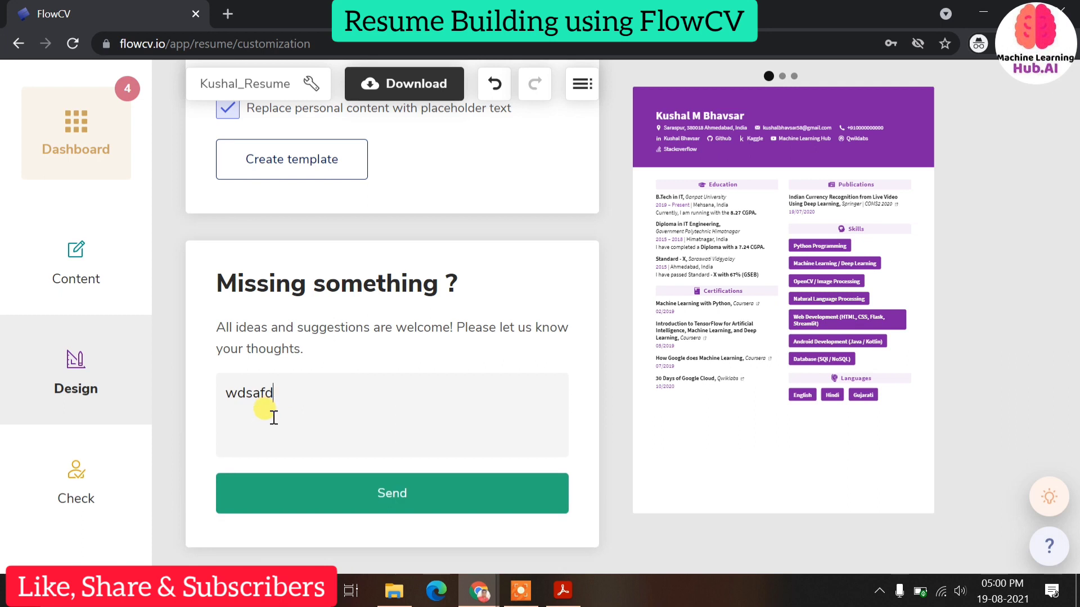
{"action": "key", "text": "BackSpace"}
{"action": "key", "text": "BackSpace"}
{"action": "key", "text": "BackSpace"}
{"action": "key", "text": "BackSpace"}
{"action": "key", "text": "BackSpace"}
{"action": "key", "text": "BackSpace"}
Step: Download the designed resume as a PDF and open the downloaded file
{"action": "scroll", "coordinate": [272, 413], "scroll_direction": "up", "scroll_amount": 6}
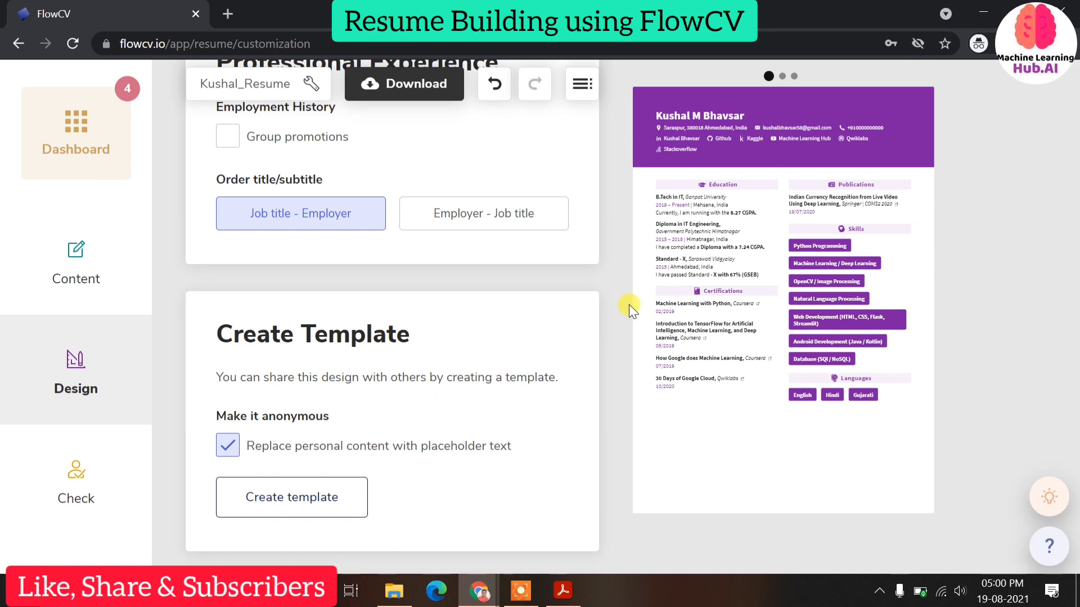
{"action": "scroll", "coordinate": [629, 305], "scroll_direction": "up", "scroll_amount": 12}
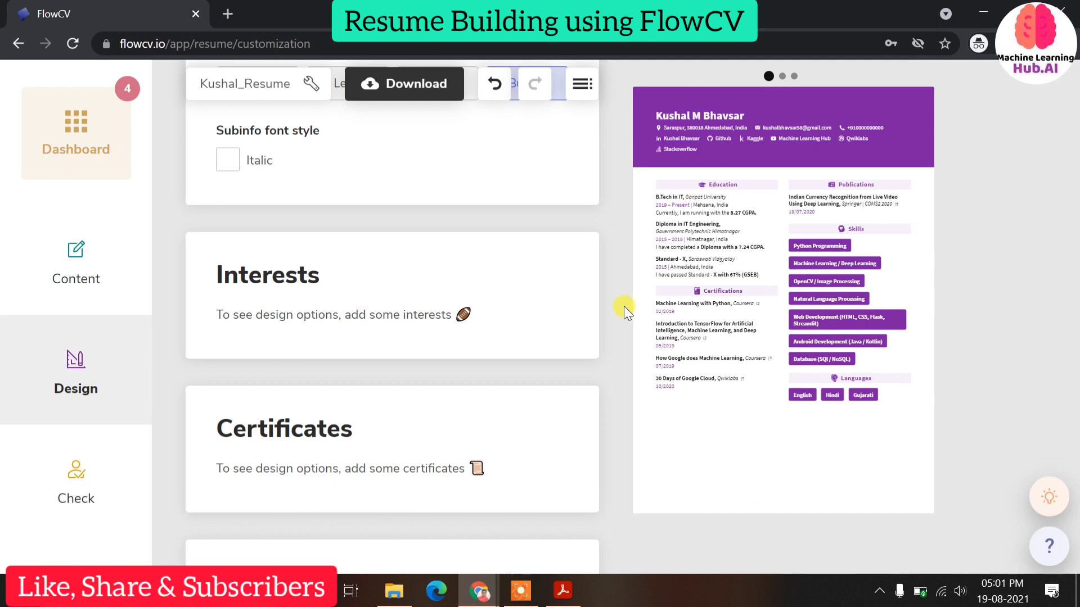
{"action": "scroll", "coordinate": [602, 292], "scroll_direction": "up", "scroll_amount": 10}
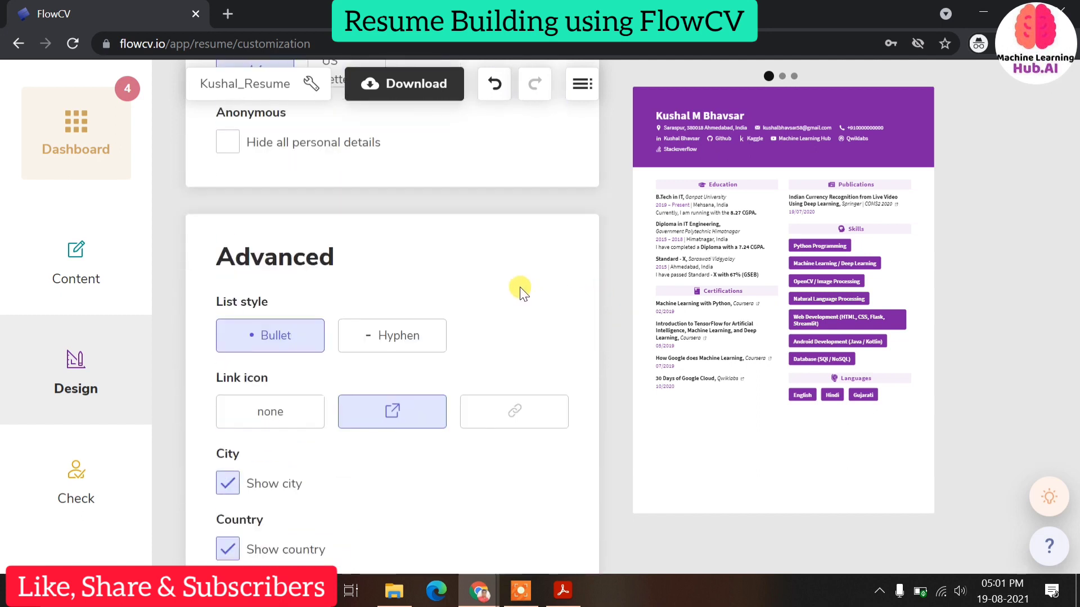
{"action": "scroll", "coordinate": [519, 288], "scroll_direction": "up", "scroll_amount": 6}
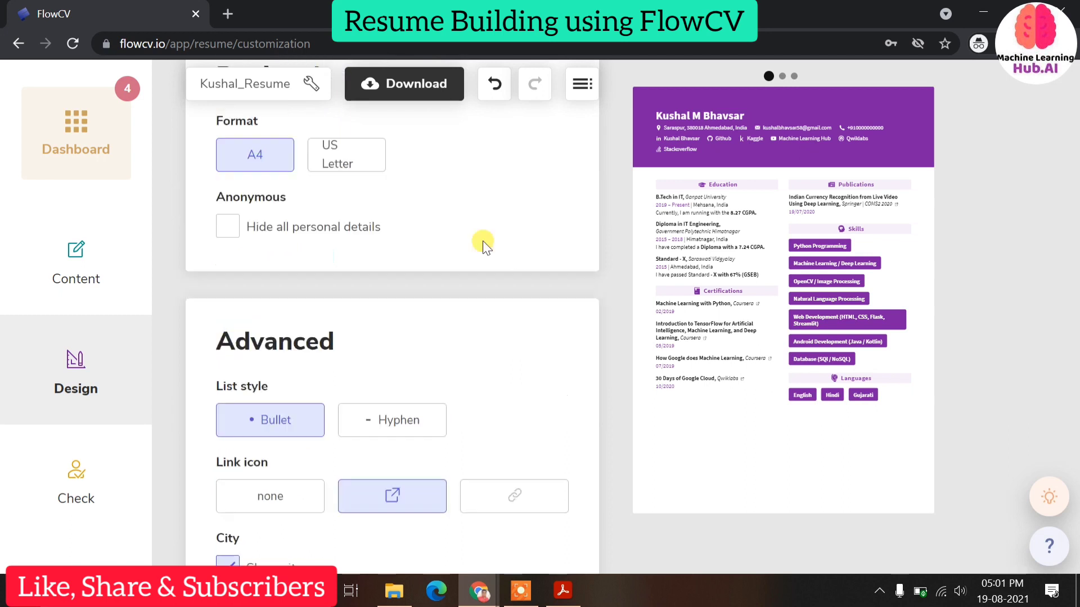
{"action": "left_click", "coordinate": [416, 96]}
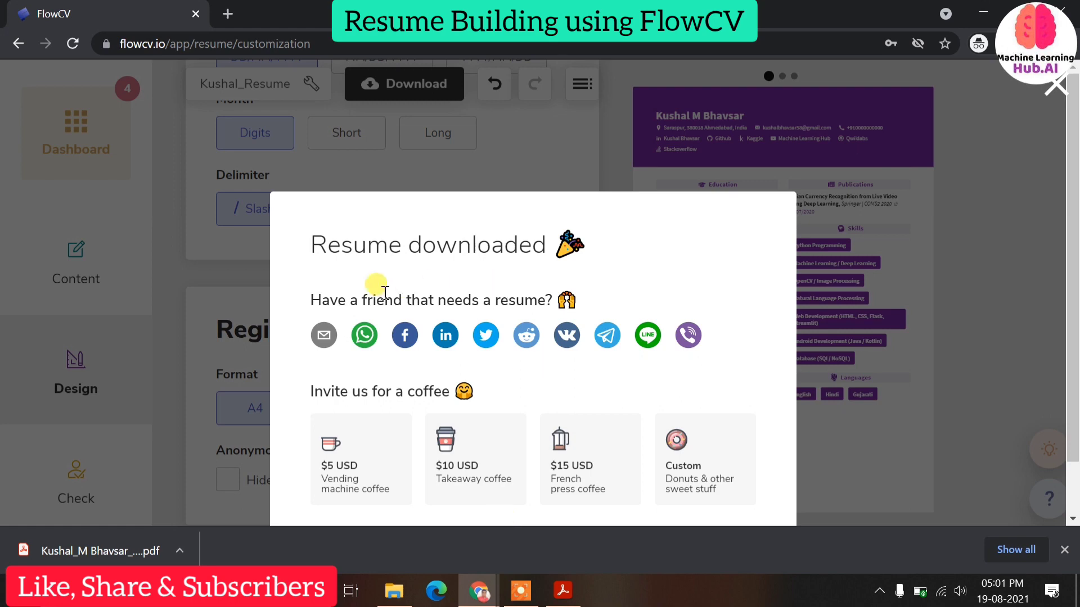
{"action": "left_click", "coordinate": [154, 535]}
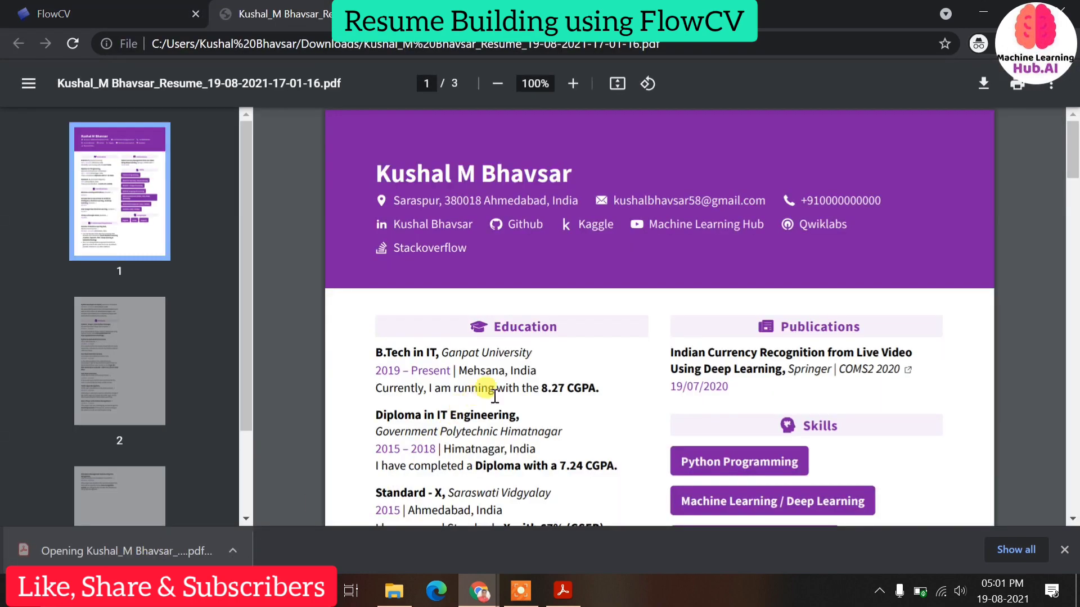
Step: Go through the pages of the downloaded resume PDF and return to page 1
{"action": "scroll", "coordinate": [494, 393], "scroll_direction": "down", "scroll_amount": 7}
{"action": "scroll", "coordinate": [143, 369], "scroll_direction": "down", "scroll_amount": 1}
{"action": "left_click", "coordinate": [143, 419]}
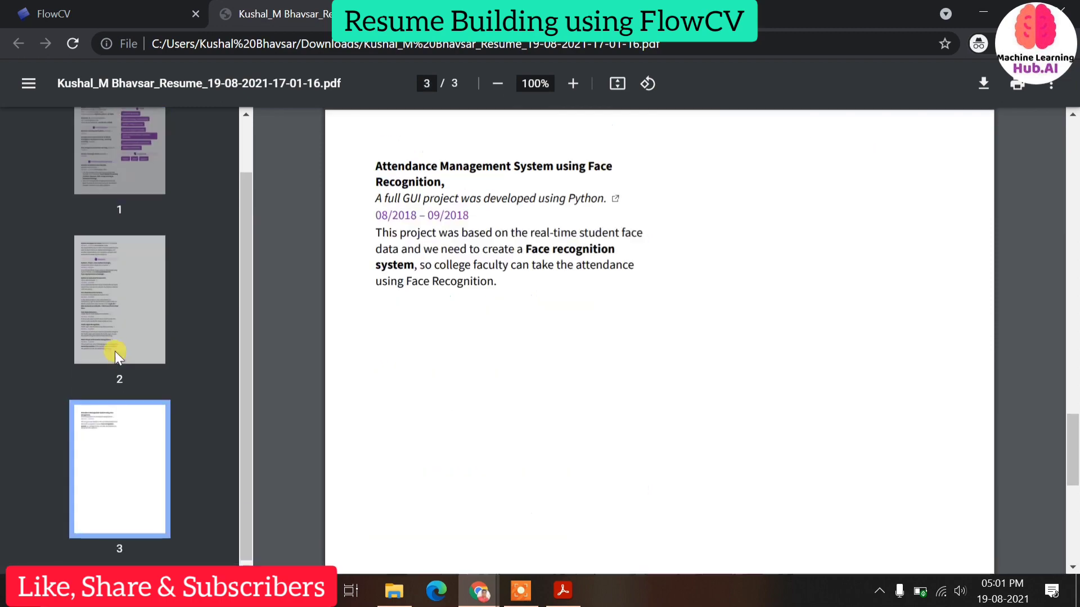
{"action": "left_click", "coordinate": [114, 354]}
{"action": "scroll", "coordinate": [176, 272], "scroll_direction": "up", "scroll_amount": 3}
{"action": "left_click", "coordinate": [135, 230]}
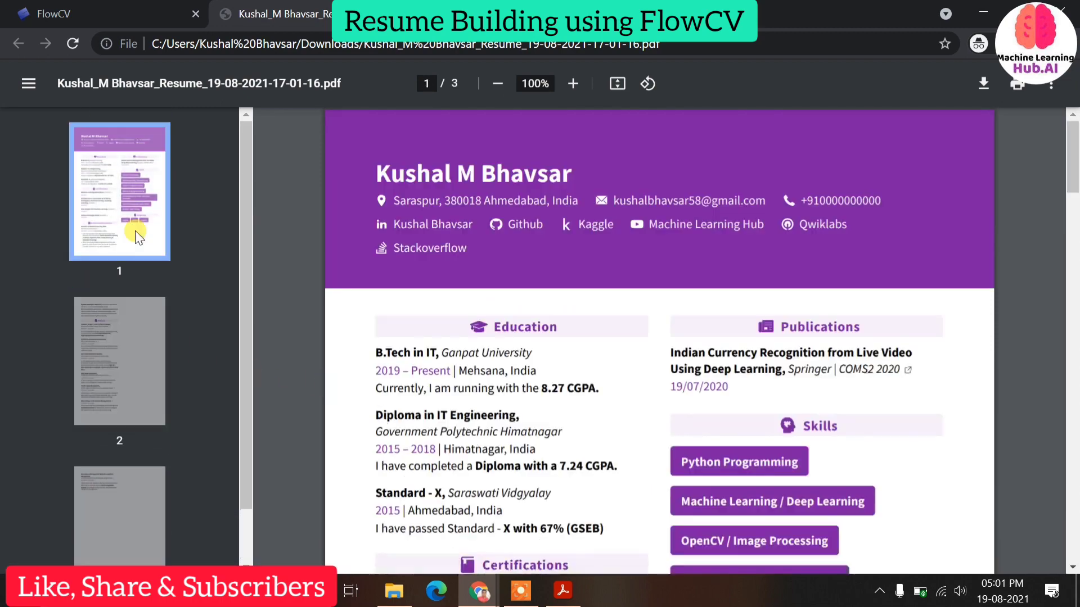
Step: Zoom in on the first page of the resume PDF to check its text and icon quality
{"action": "scroll", "coordinate": [633, 367], "scroll_direction": "down", "scroll_amount": 3}
{"action": "scroll", "coordinate": [647, 372], "scroll_direction": "up", "scroll_amount": 3}
{"action": "scroll", "coordinate": [652, 385], "scroll_direction": "up", "scroll_amount": 3}
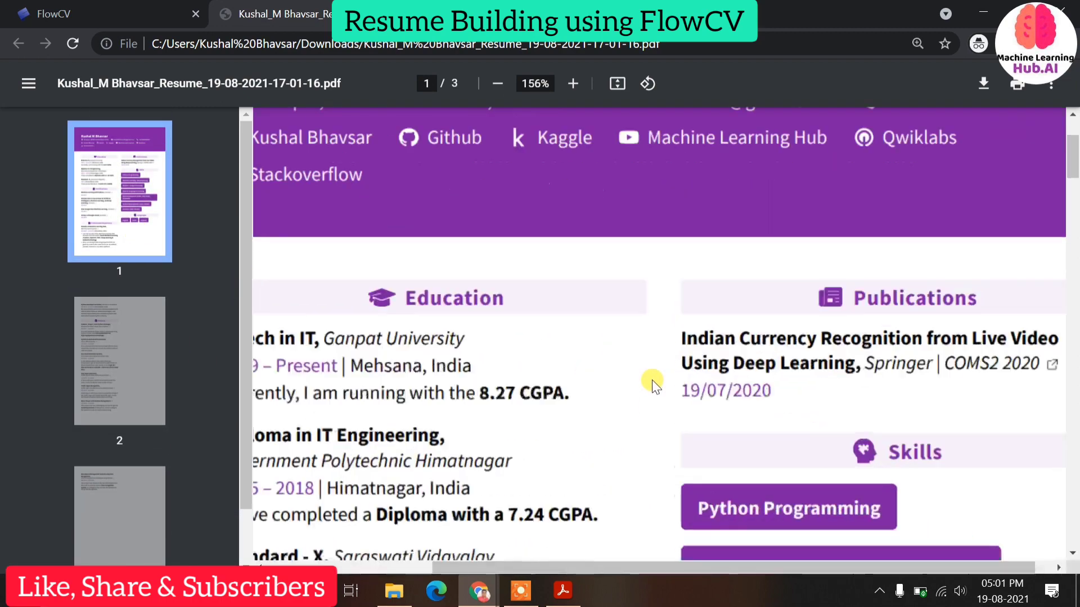
{"action": "scroll", "coordinate": [652, 380], "scroll_direction": "up", "scroll_amount": 5}
{"action": "scroll", "coordinate": [652, 380], "scroll_direction": "down", "scroll_amount": 8}
{"action": "scroll", "coordinate": [514, 312], "scroll_direction": "up", "scroll_amount": 5}
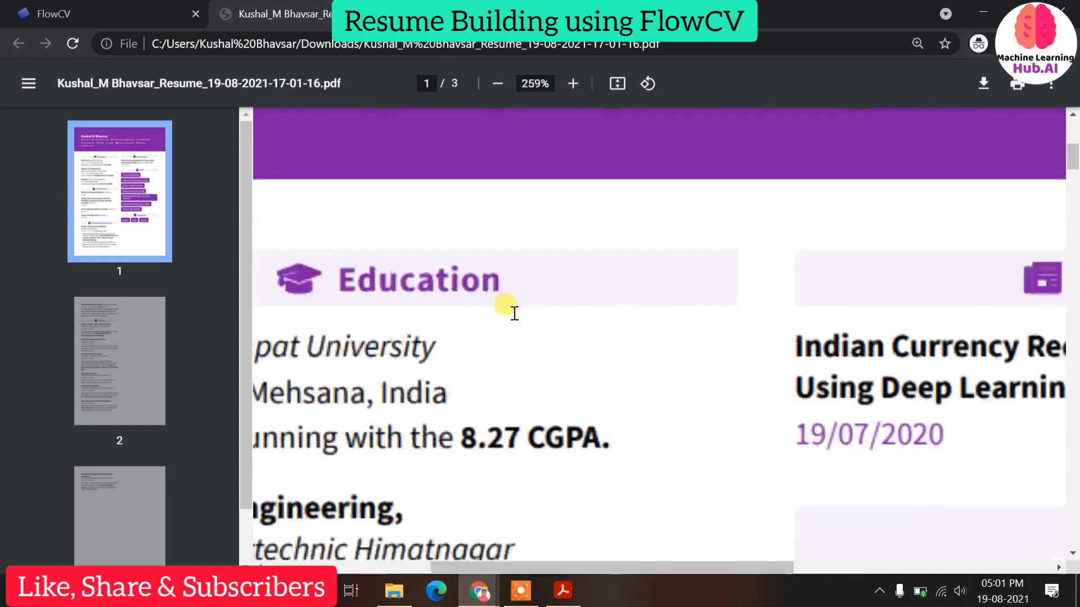